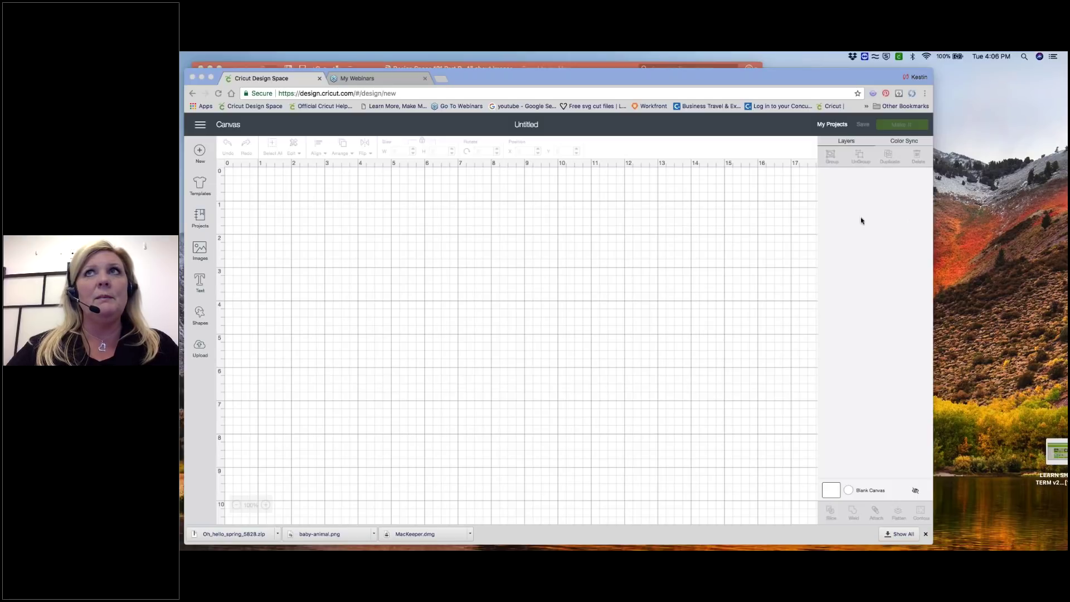
Open the library of ready-made images from the blank canvas.
click(200, 250)
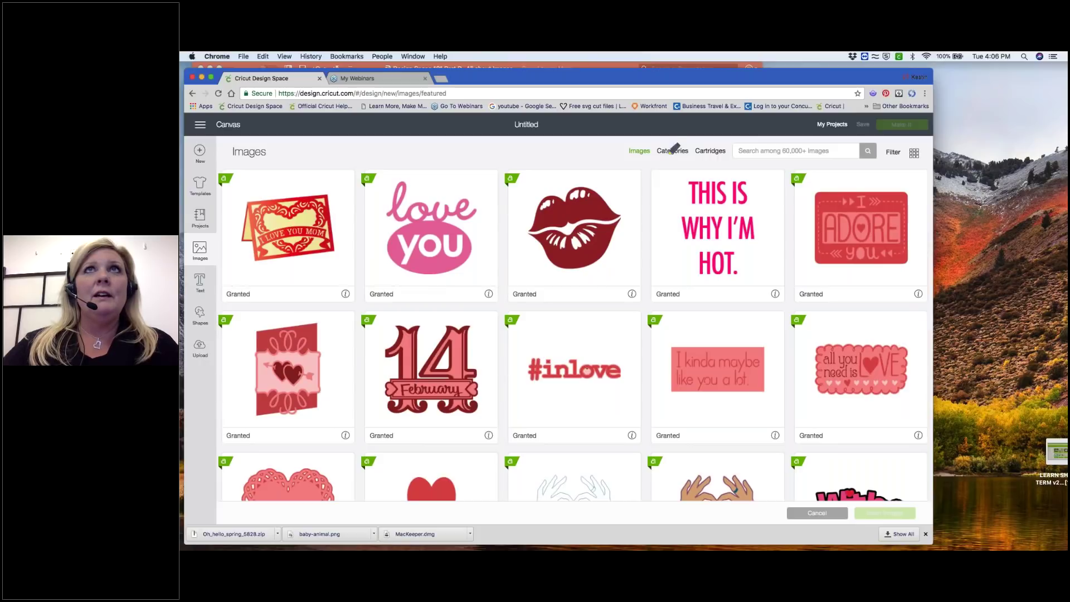
drag(630, 156, 650, 155)
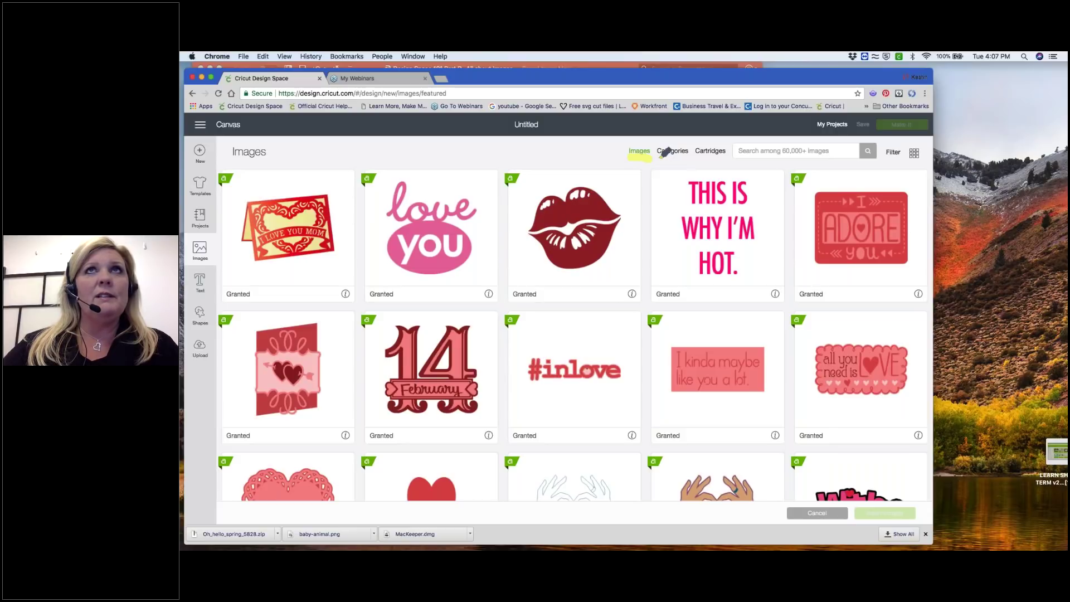
drag(661, 155, 688, 156)
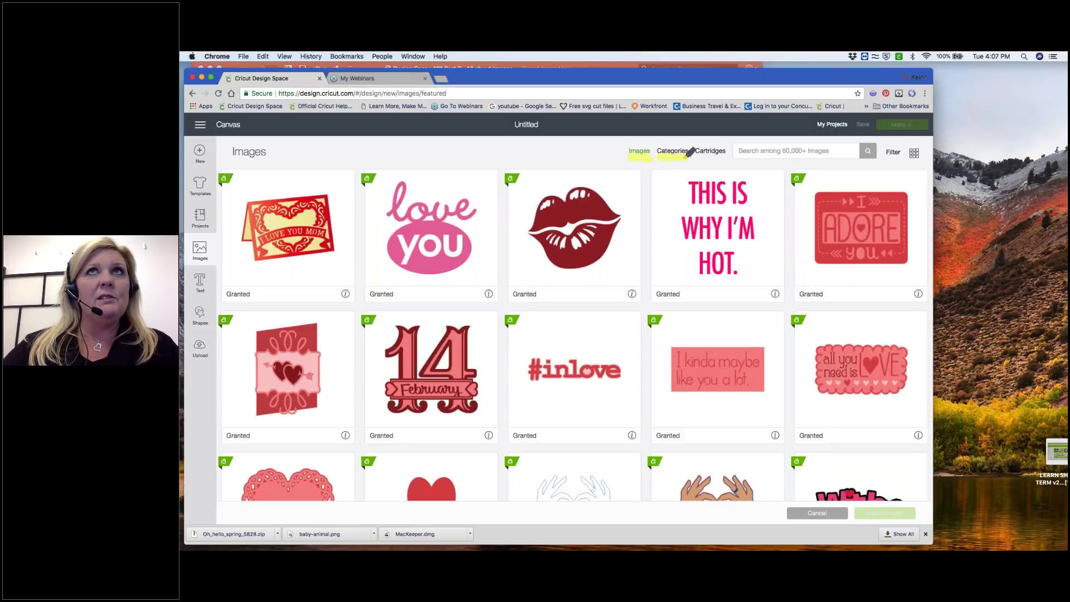
drag(696, 157, 816, 160)
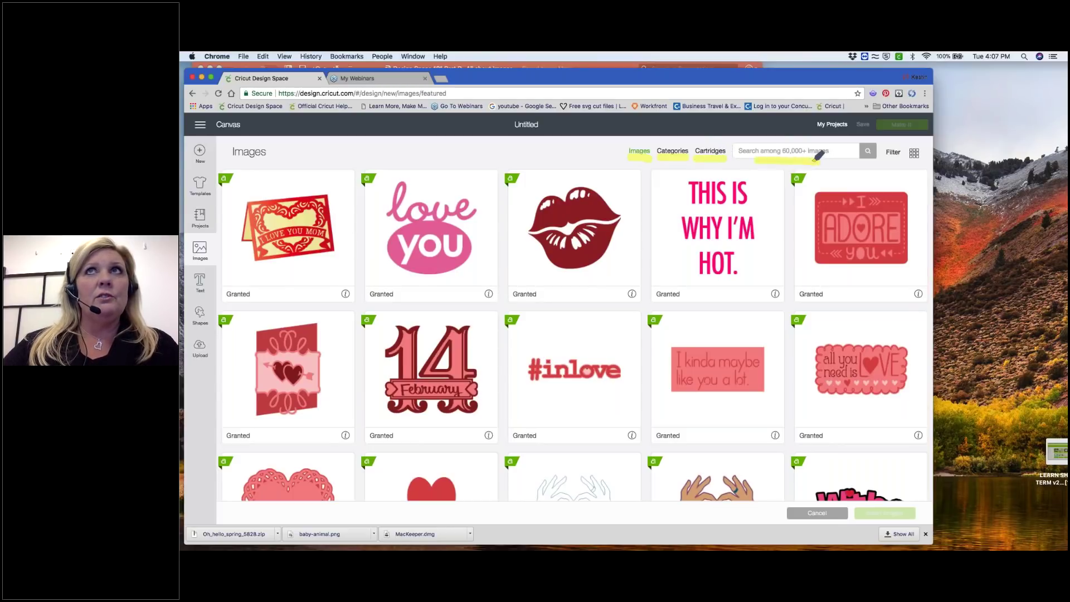
drag(888, 158, 910, 158)
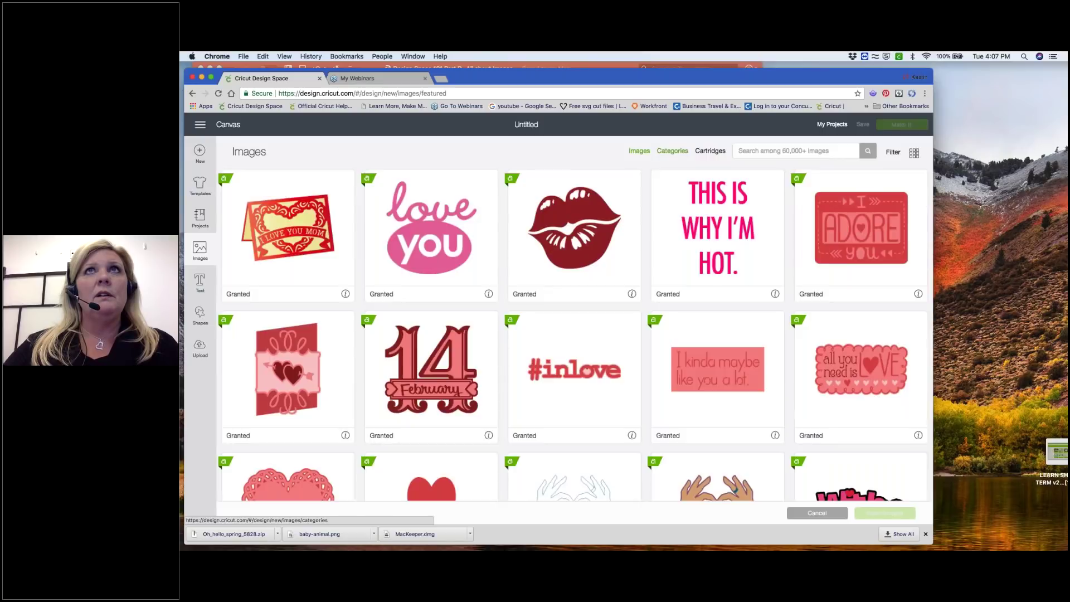
Open the image categories overview and look through the available themes and occasions.
click(662, 152)
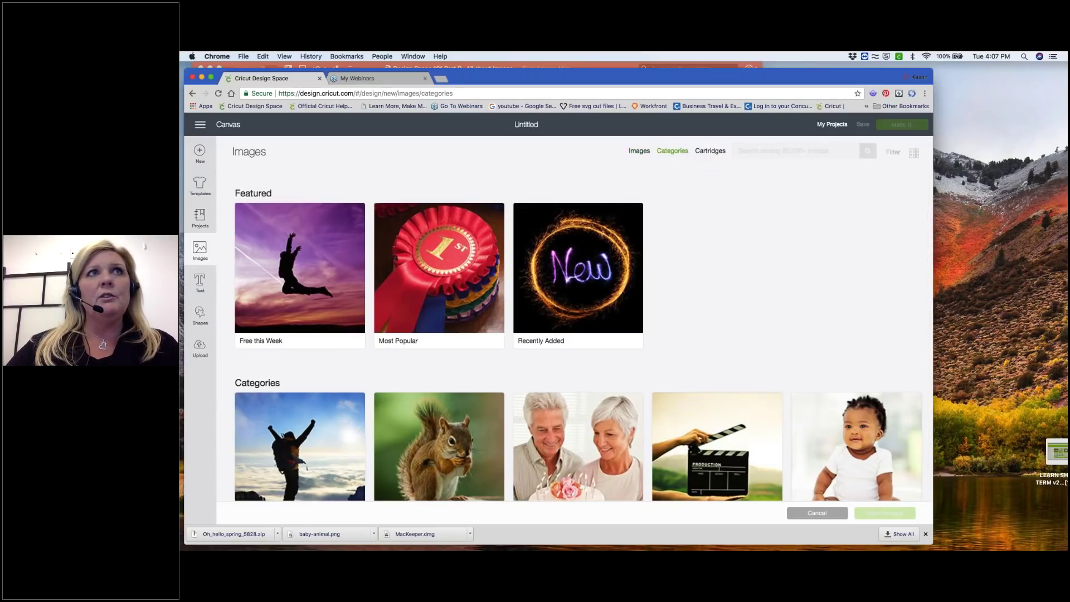
scroll(579, 334, down, 2)
scroll(579, 334, down, 3)
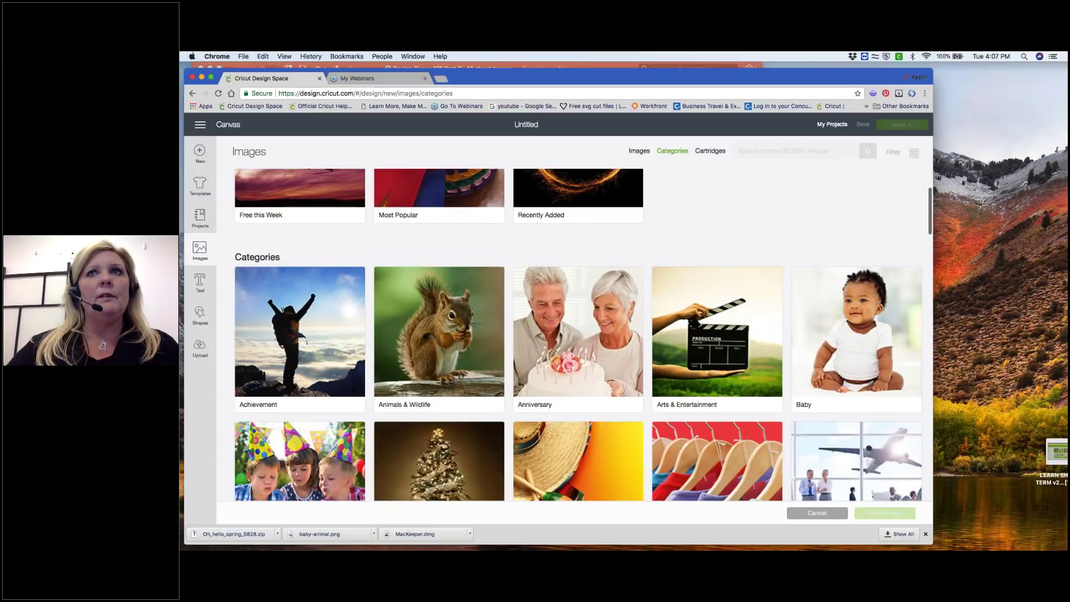
scroll(580, 334, down, 5)
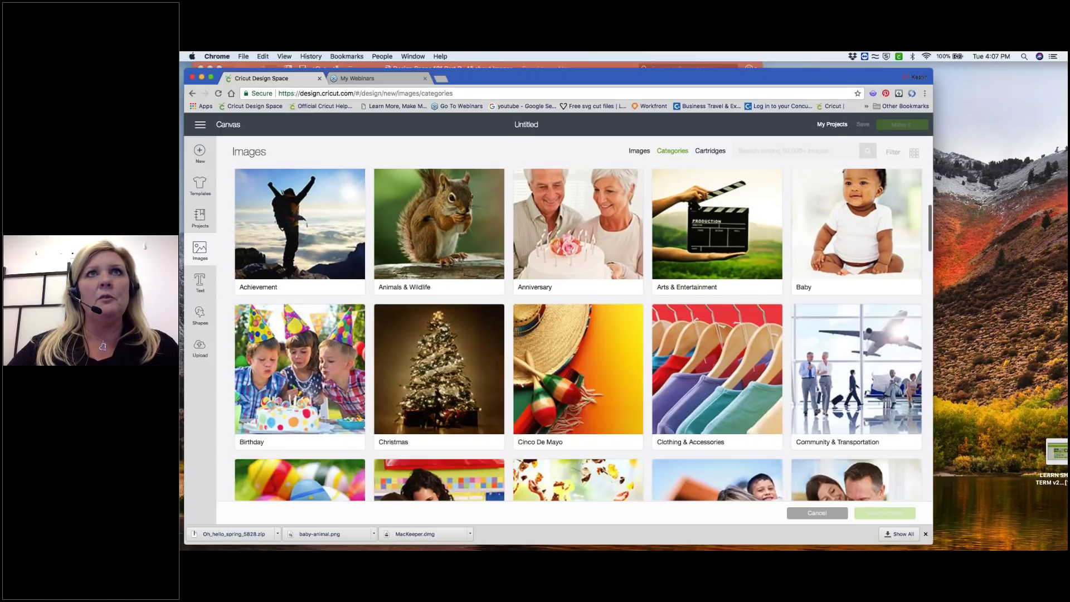
scroll(579, 334, down, 3)
scroll(580, 334, down, 7)
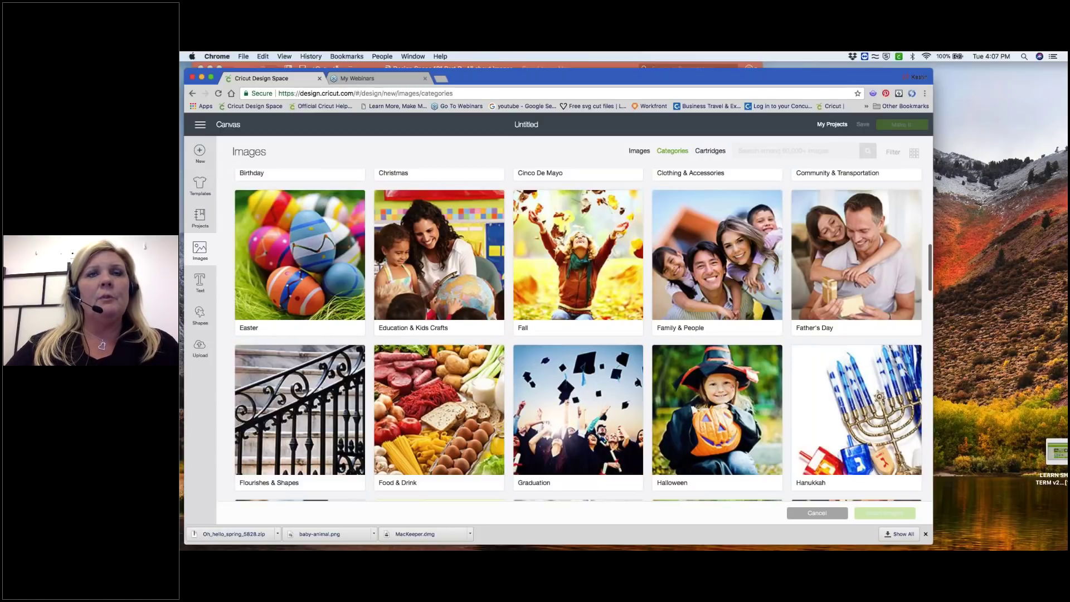
scroll(580, 334, up, 1)
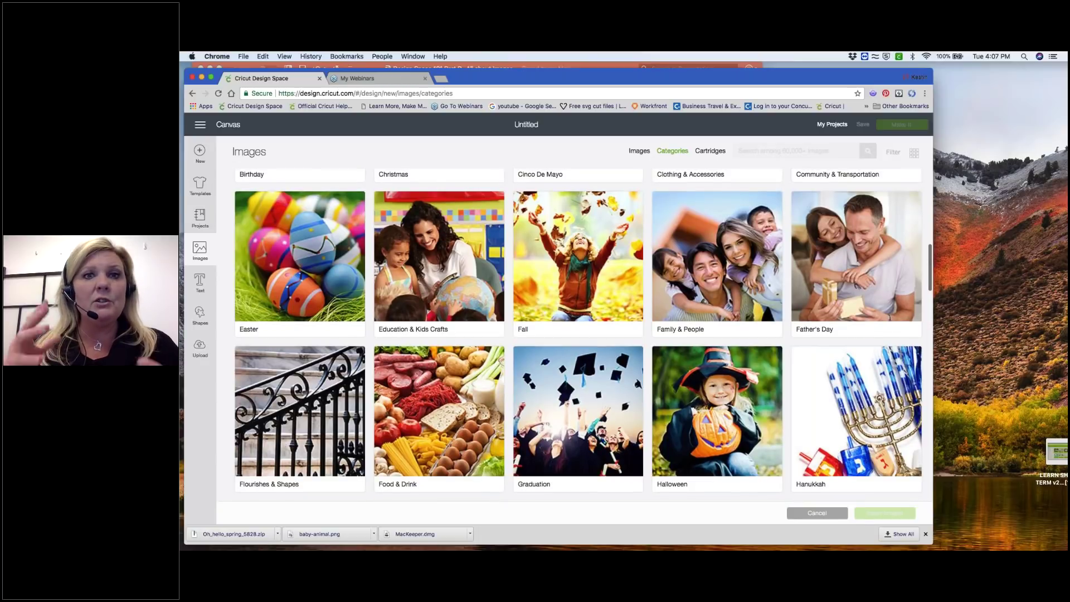
scroll(580, 335, down, 1)
scroll(580, 334, down, 3)
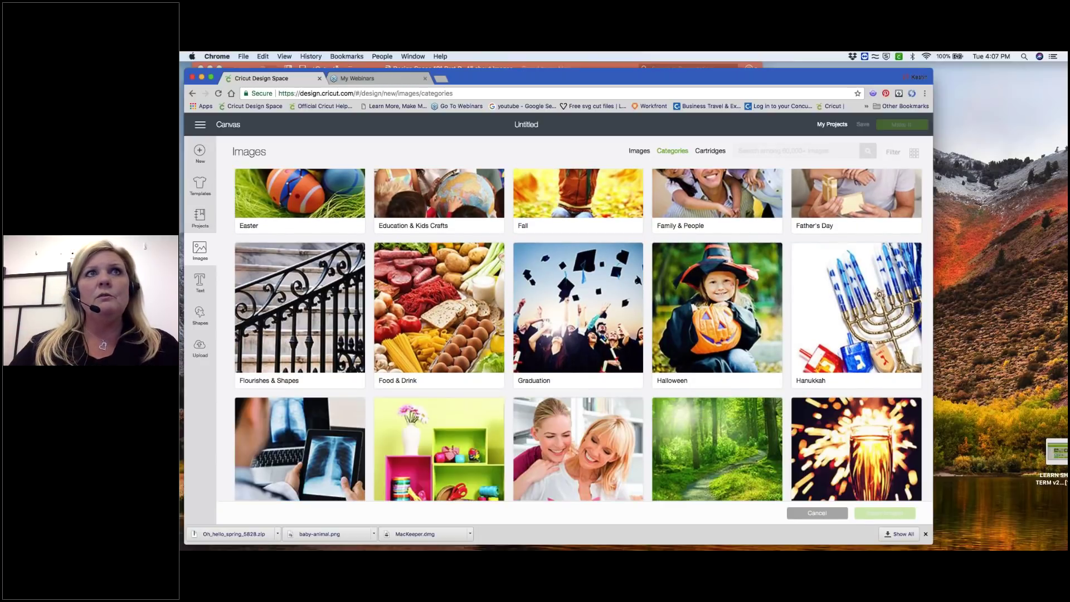
scroll(580, 335, up, 1)
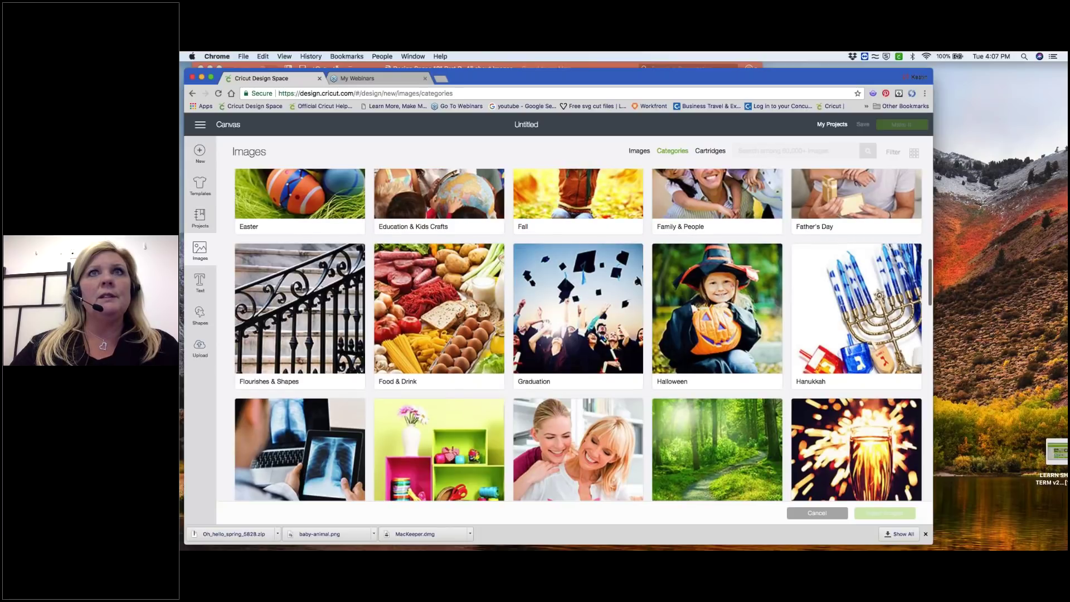
scroll(579, 335, up, 1)
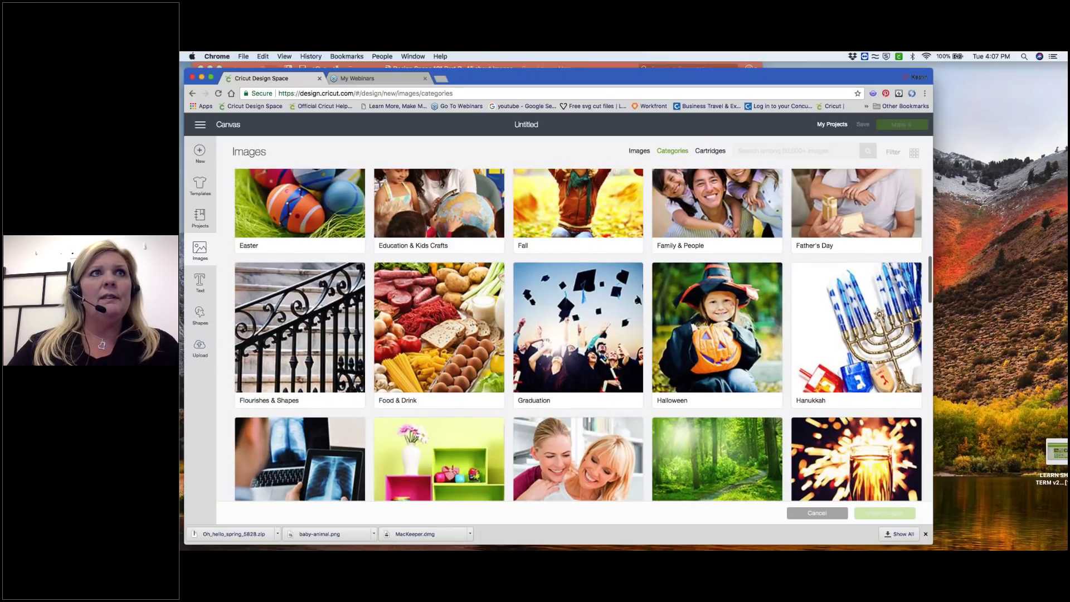
scroll(580, 334, up, 5)
scroll(351, 391, up, 3)
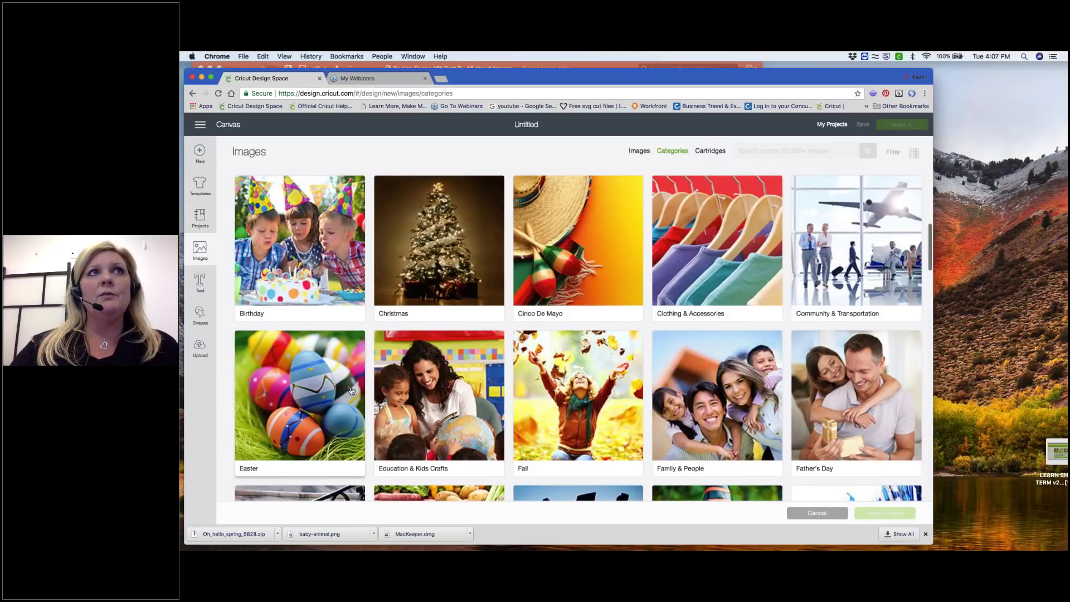
Open the featured Free this Week category and look over its images.
scroll(351, 391, up, 6)
scroll(351, 391, up, 5)
click(301, 245)
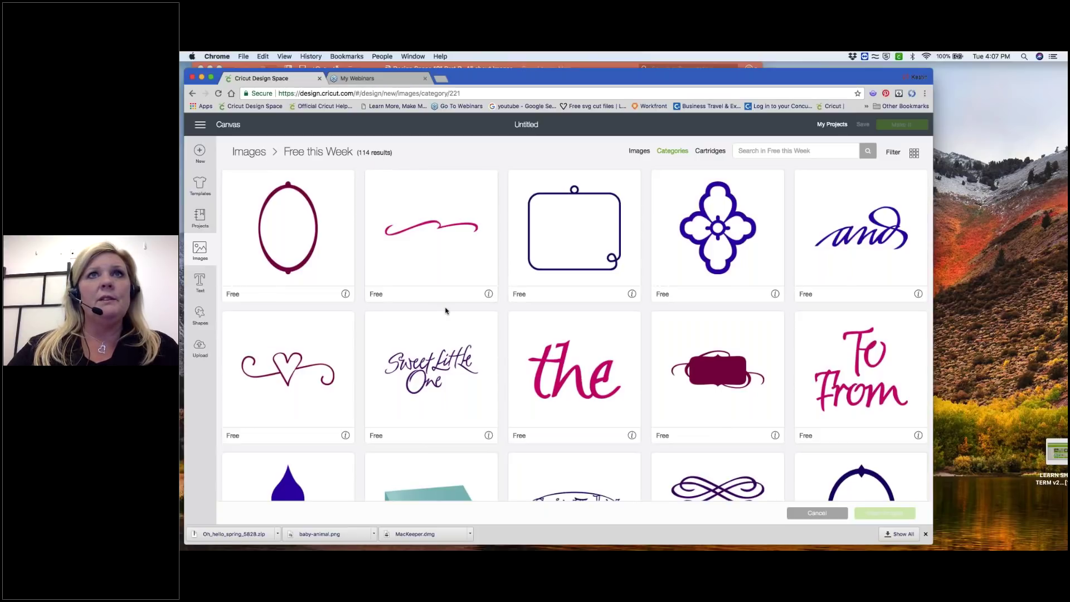
scroll(446, 311, down, 5)
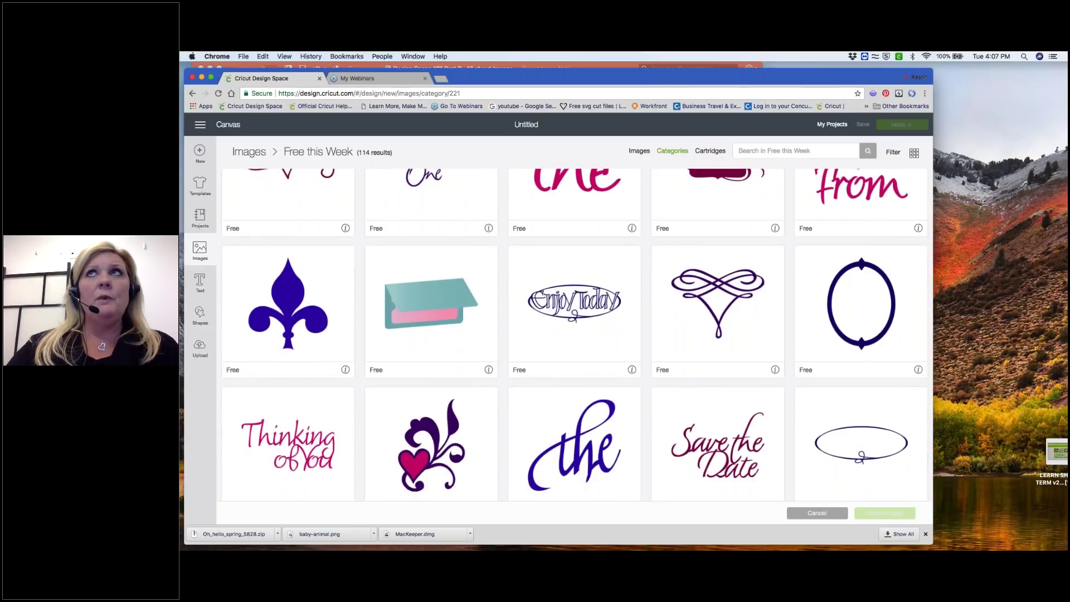
click(989, 69)
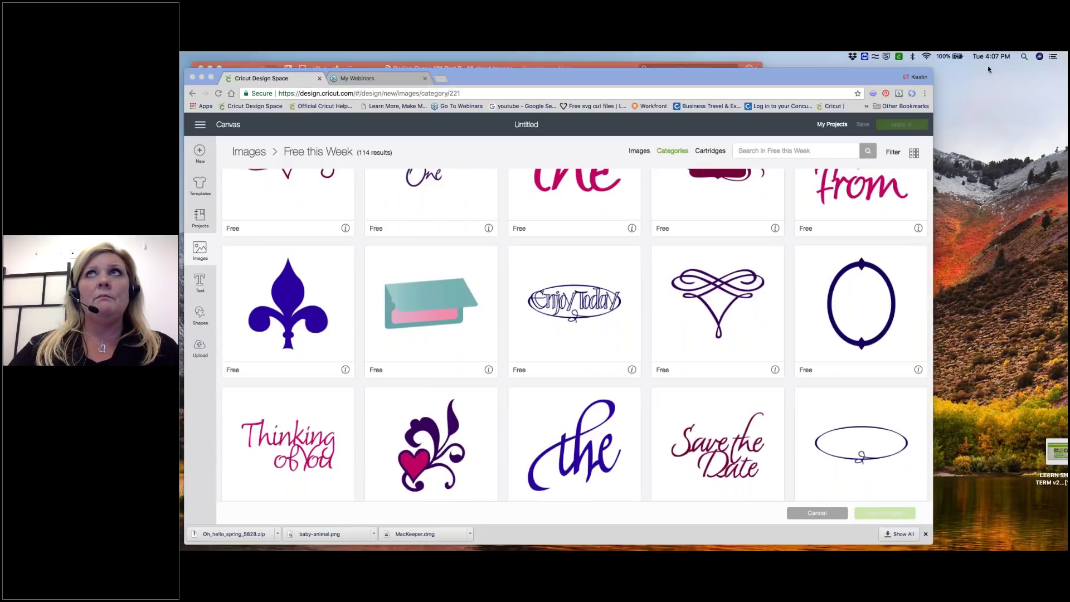
click(850, 72)
drag(849, 69, 846, 64)
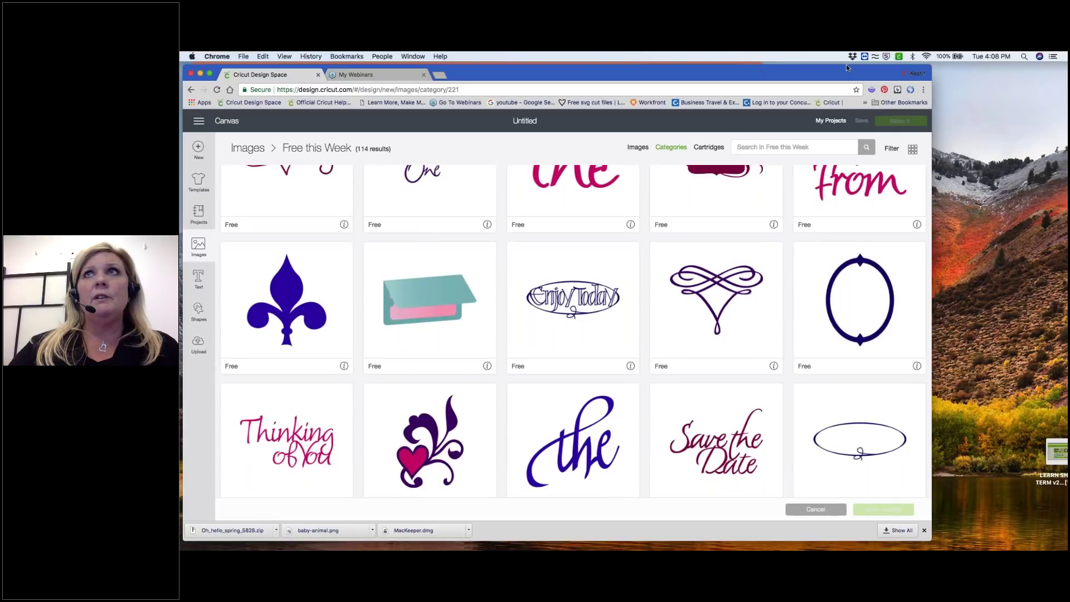
click(930, 217)
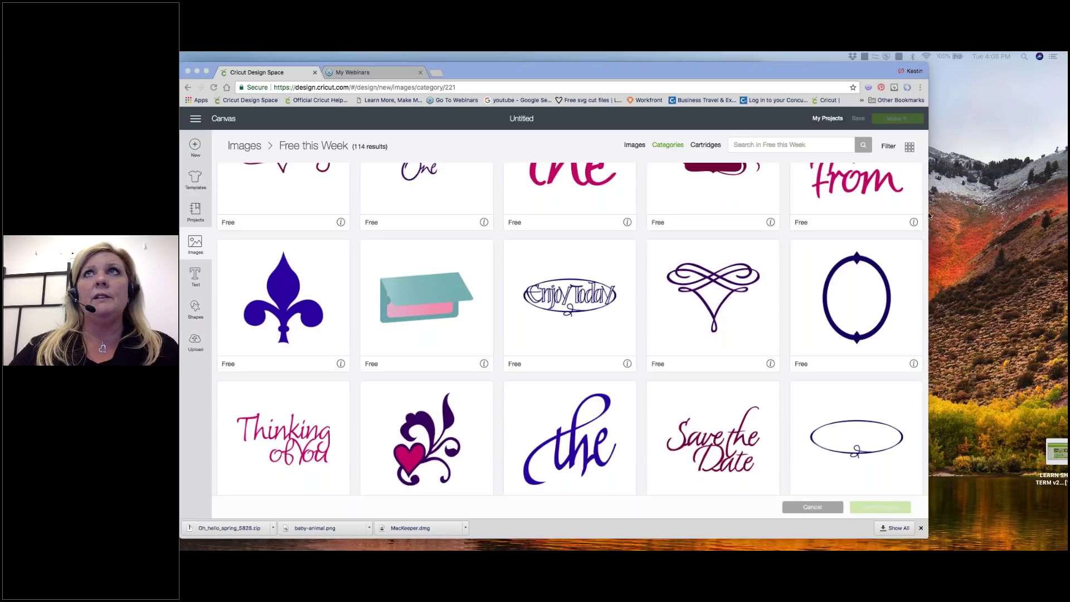
Switch the image results to the smaller thumbnail view and look through the Free this Week images.
click(910, 147)
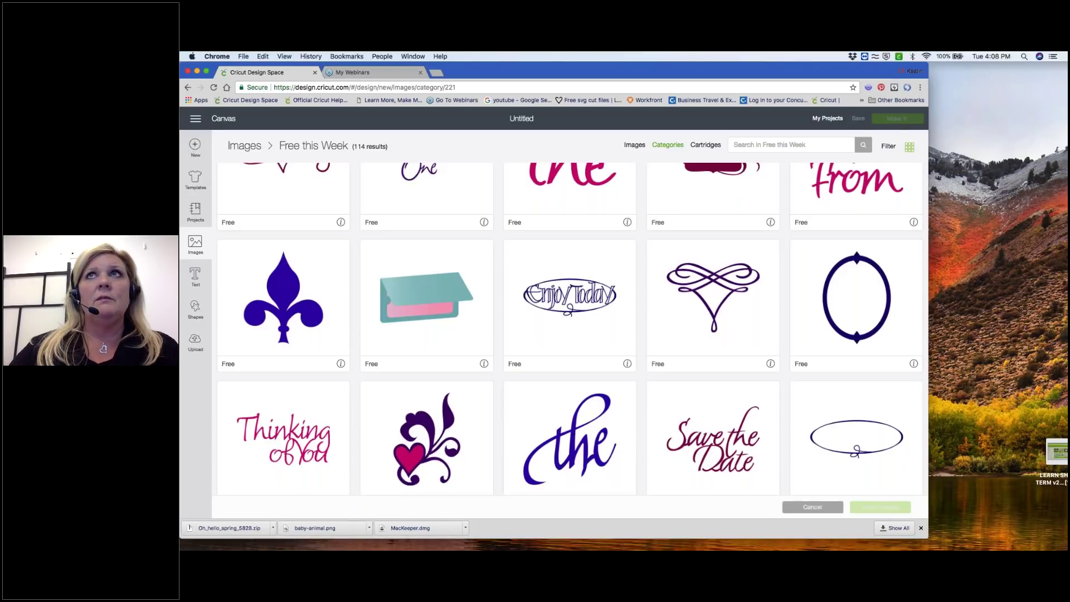
click(909, 150)
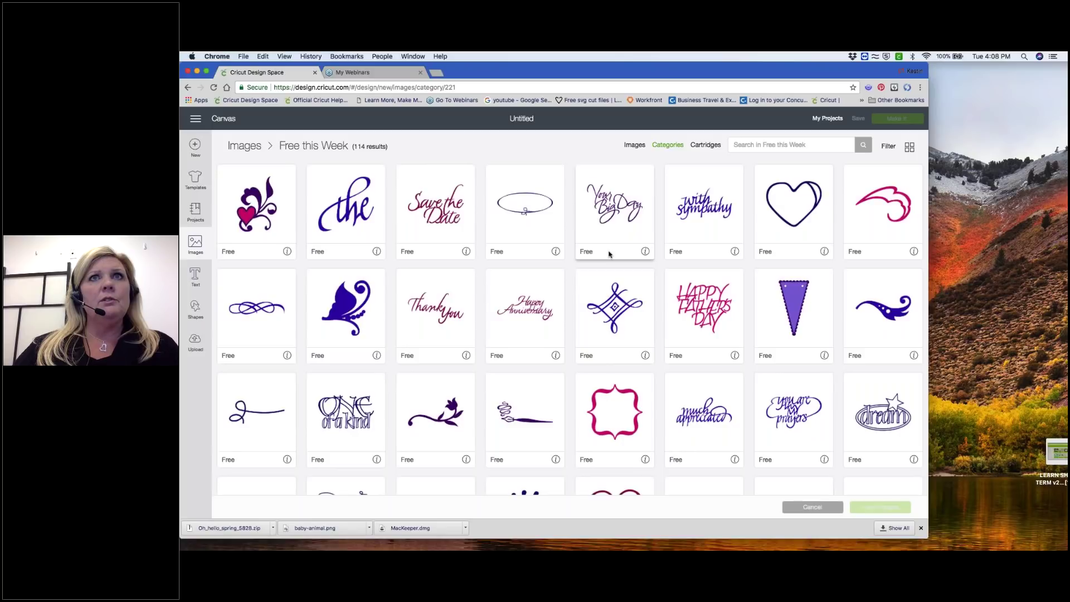
scroll(609, 254, down, 2)
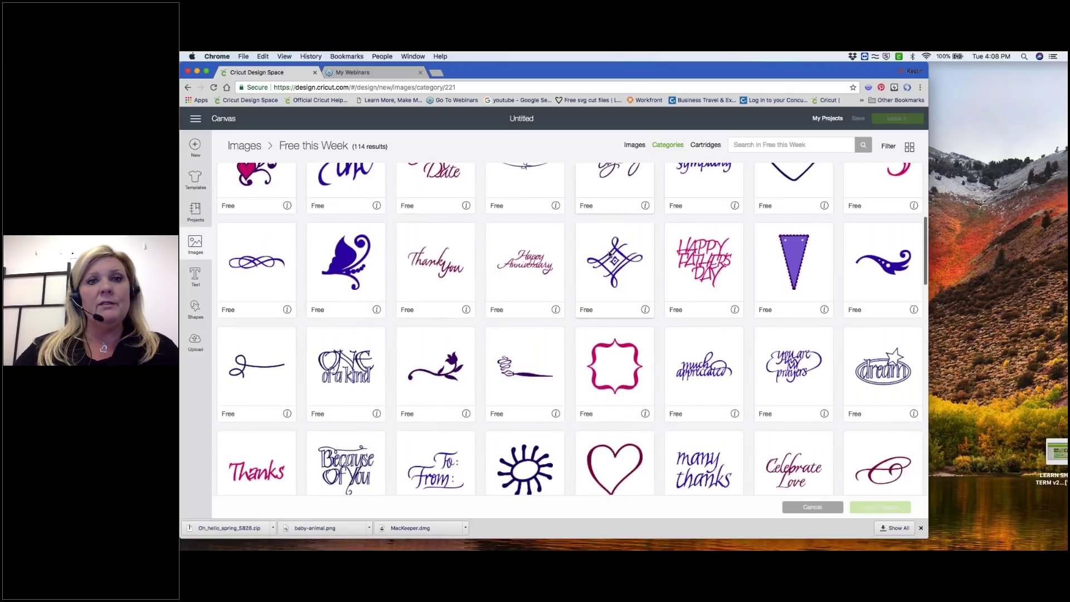
scroll(610, 254, down, 2)
scroll(609, 254, up, 3)
scroll(610, 254, up, 1)
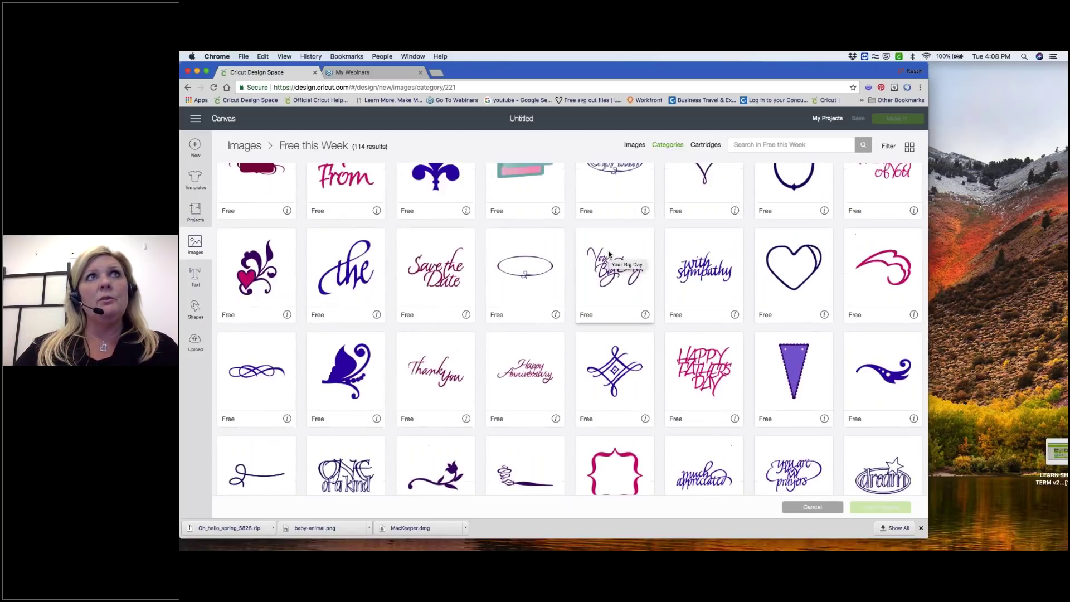
scroll(609, 254, up, 1)
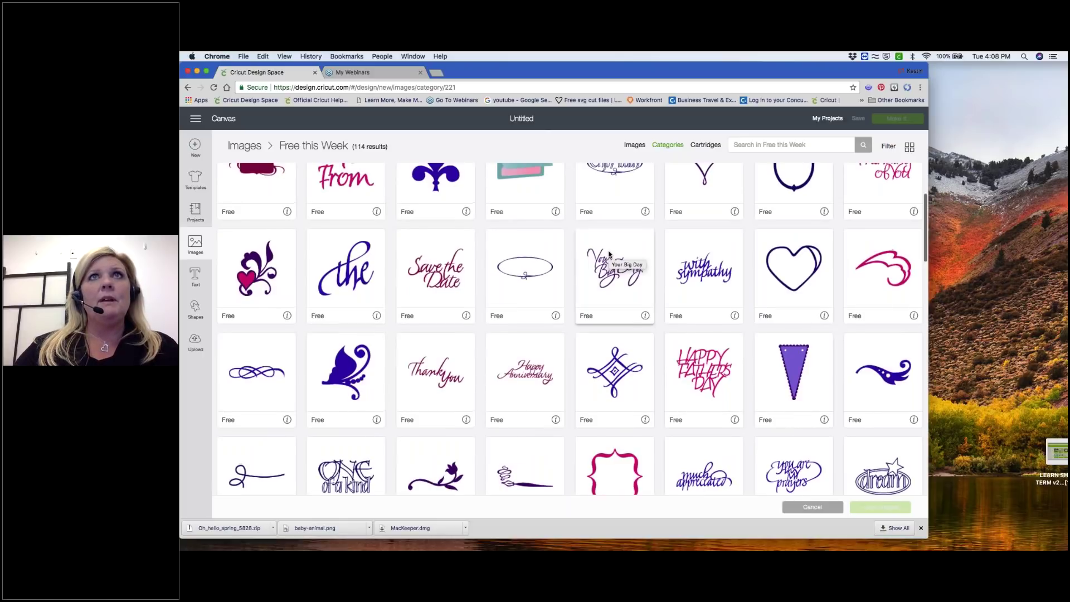
scroll(609, 254, up, 3)
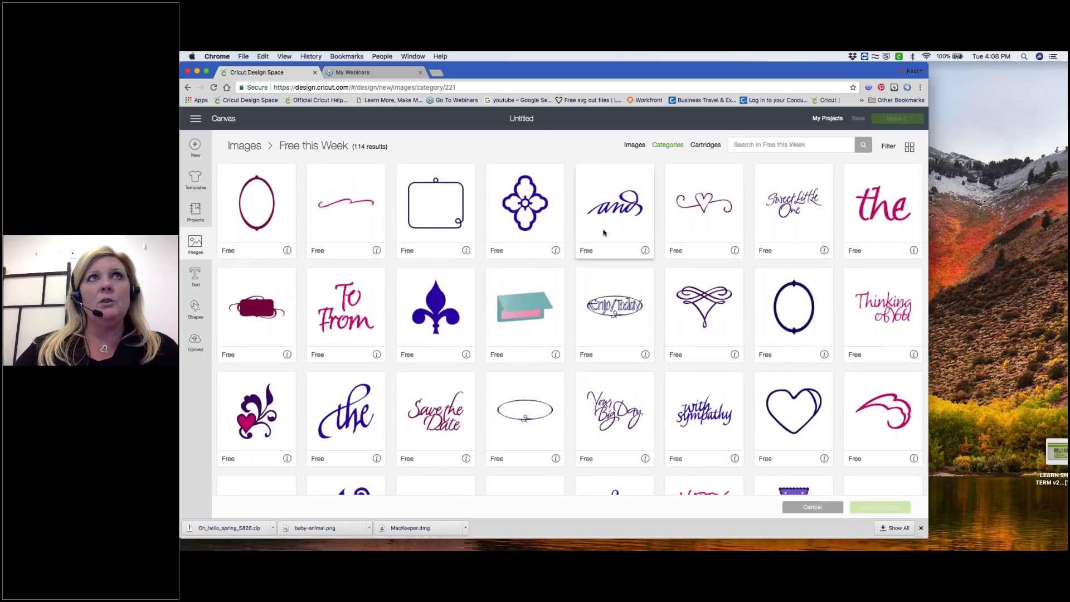
Filter the Free this Week images to show only Single Layer designs.
click(887, 148)
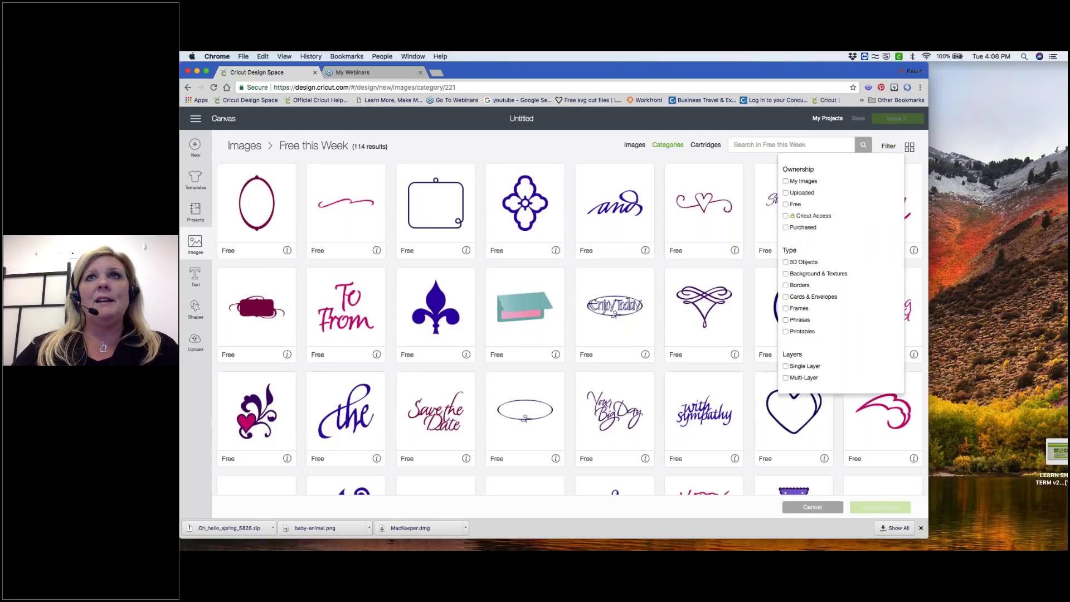
click(786, 366)
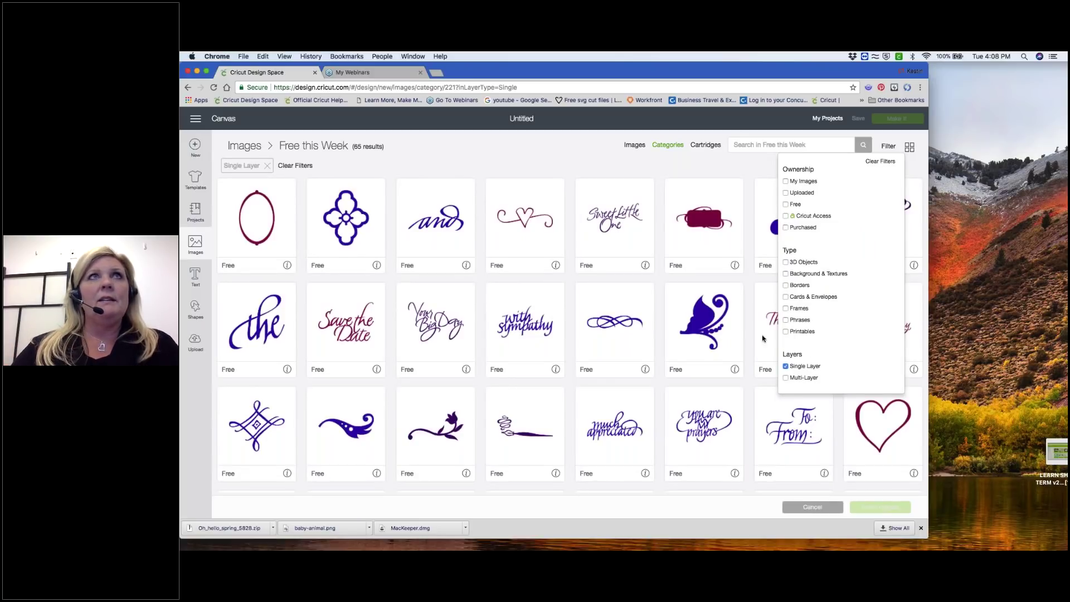
click(550, 160)
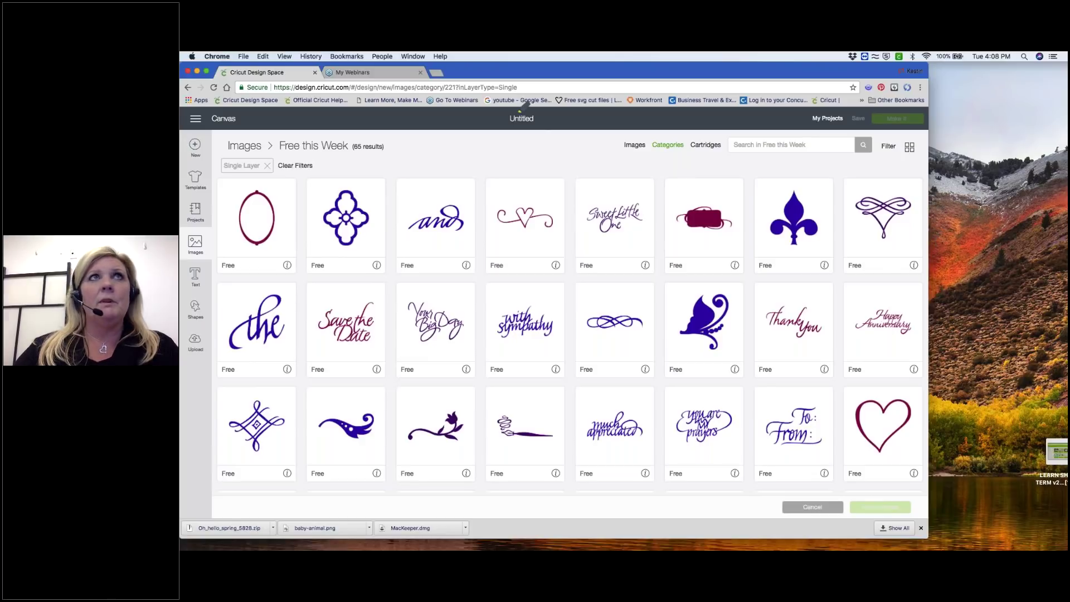
drag(347, 151, 388, 152)
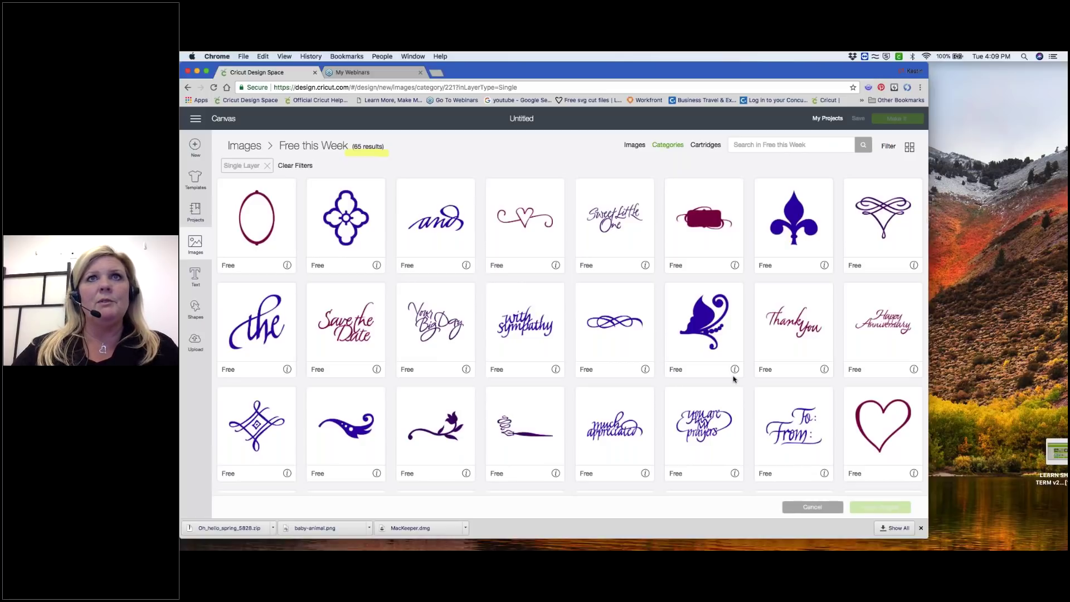
Look through the single-layer images in the filtered Free this Week results.
scroll(733, 379, down, 3)
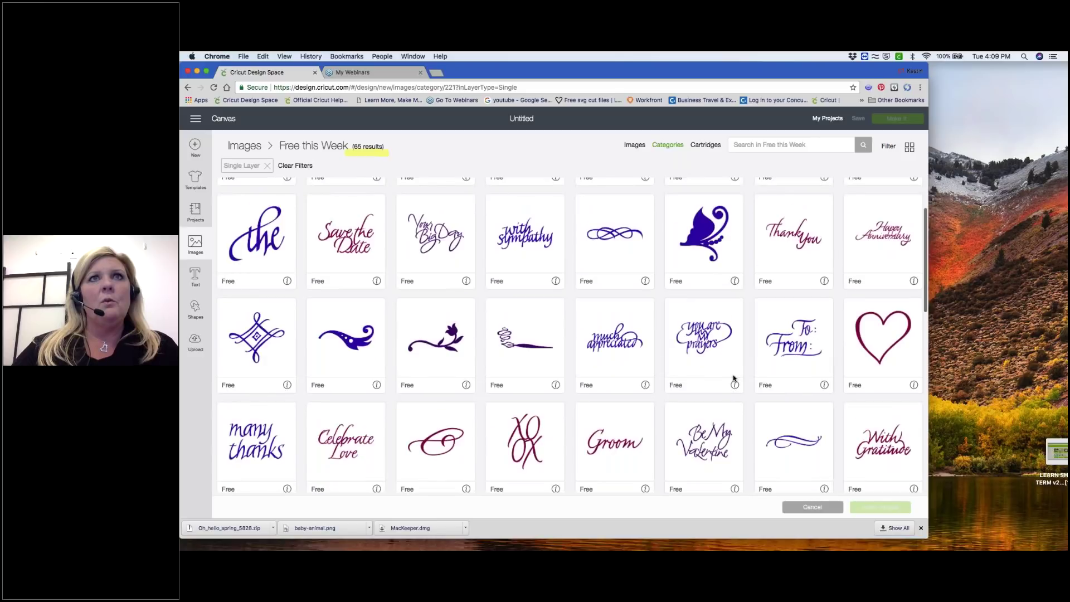
scroll(733, 378, down, 8)
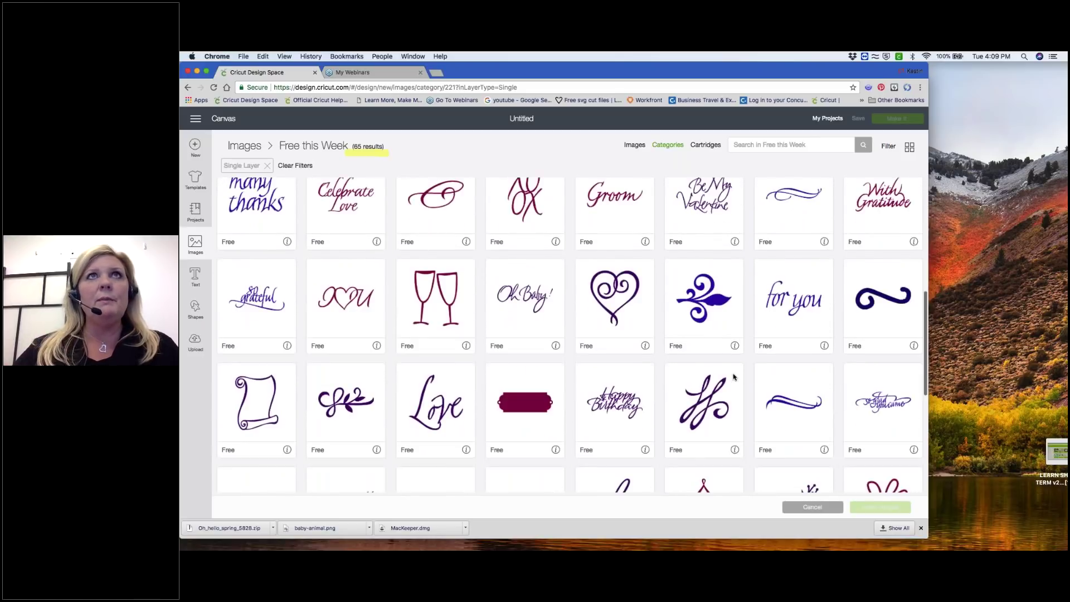
scroll(734, 378, down, 3)
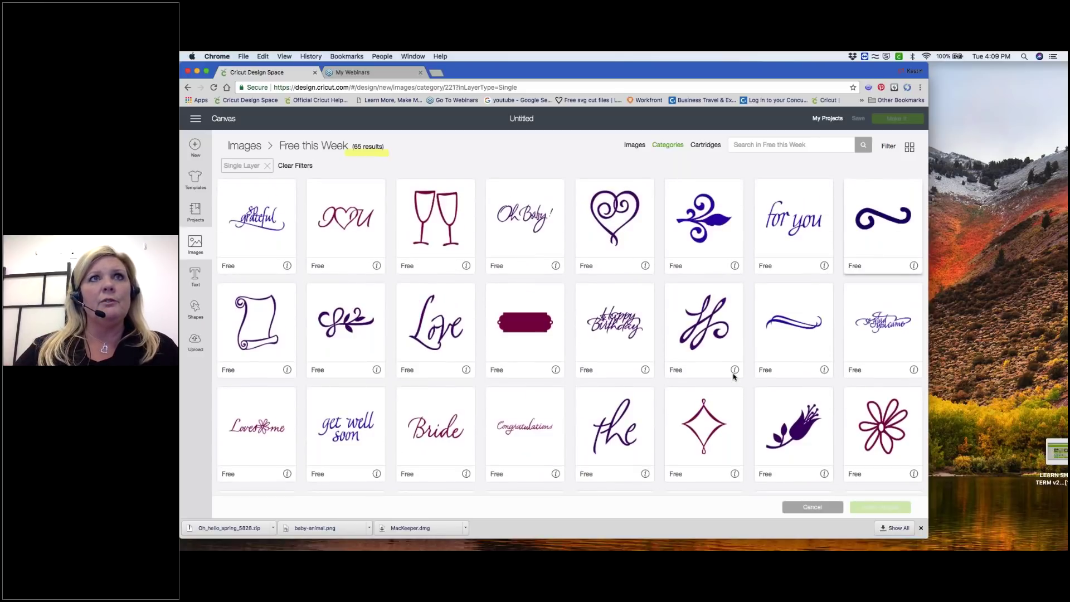
scroll(734, 377, down, 2)
scroll(734, 377, down, 5)
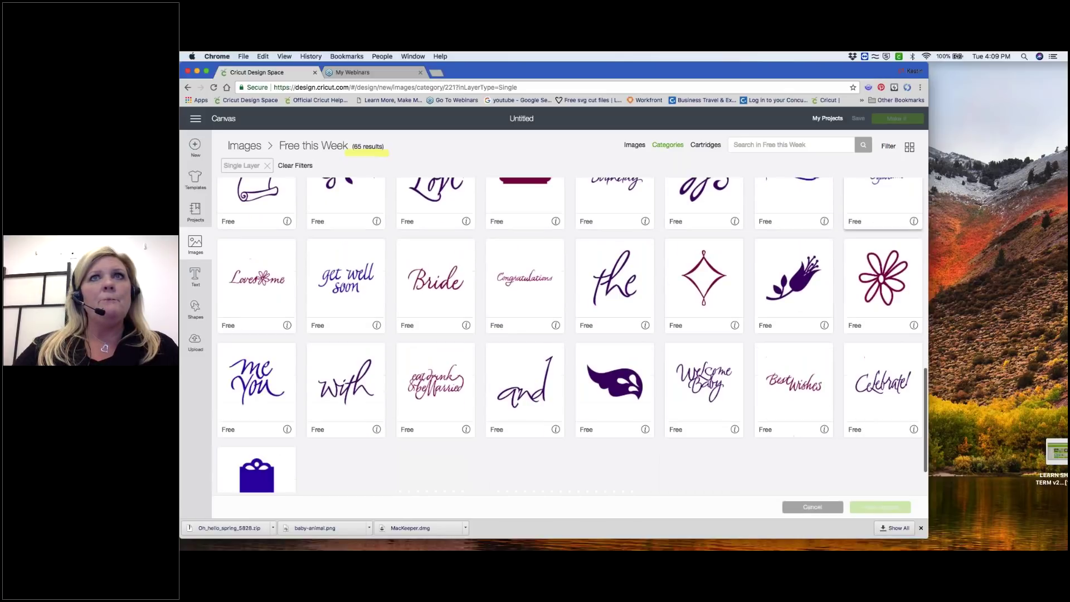
scroll(572, 335, up, 4)
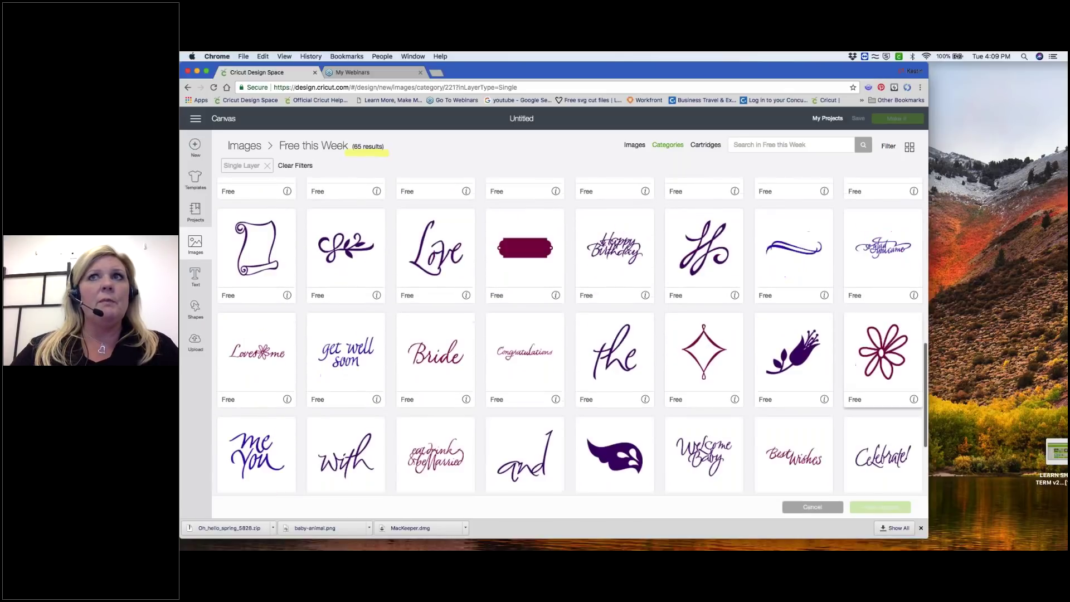
scroll(884, 362, up, 1)
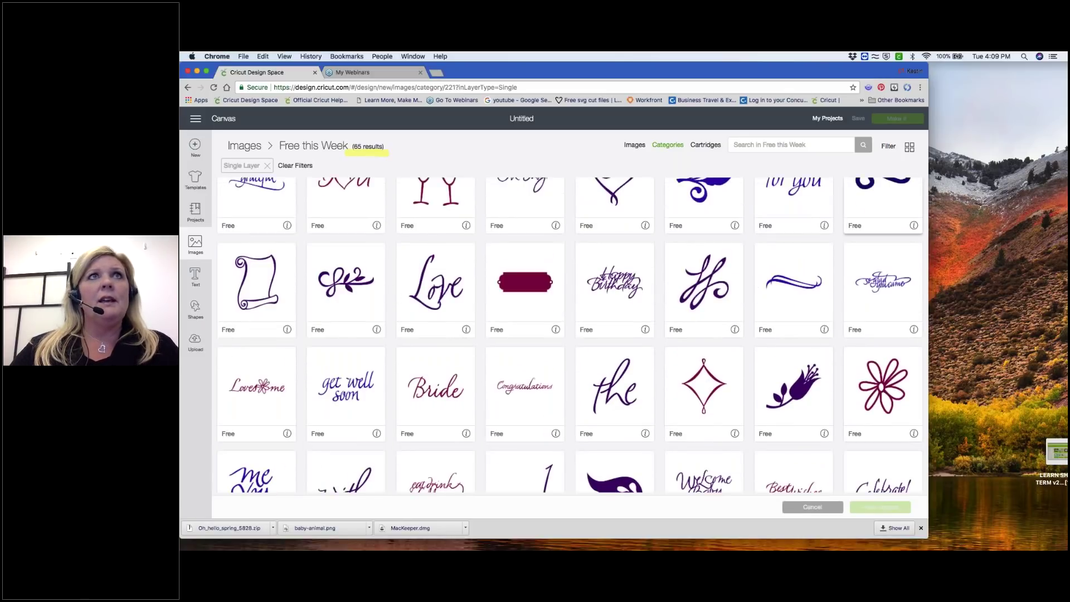
Select the outlined flower image in the filtered Free this Week results and view its image information.
scroll(868, 399, down, 1)
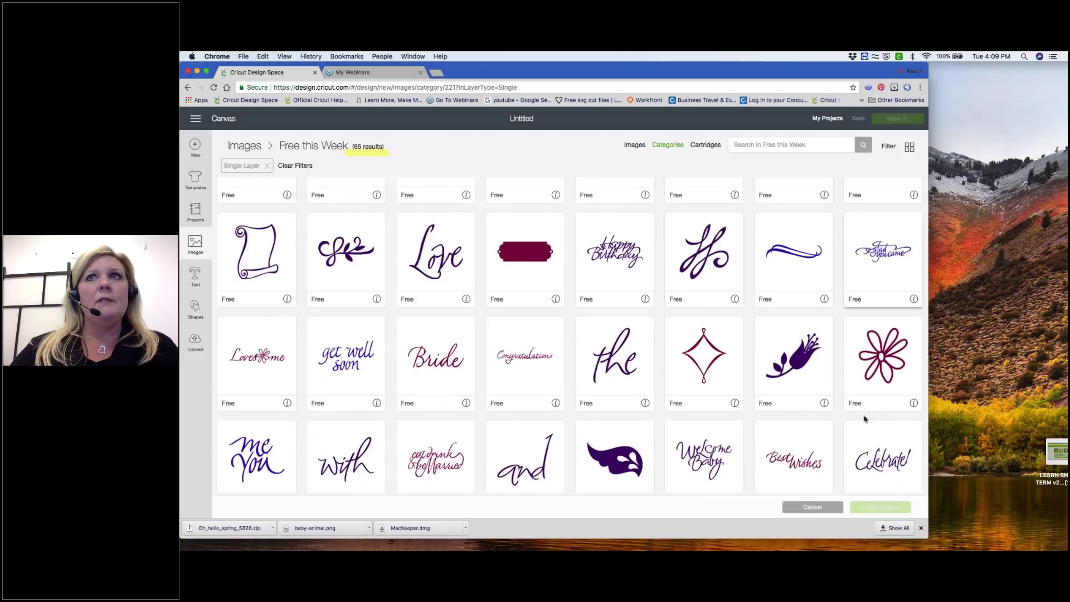
click(883, 358)
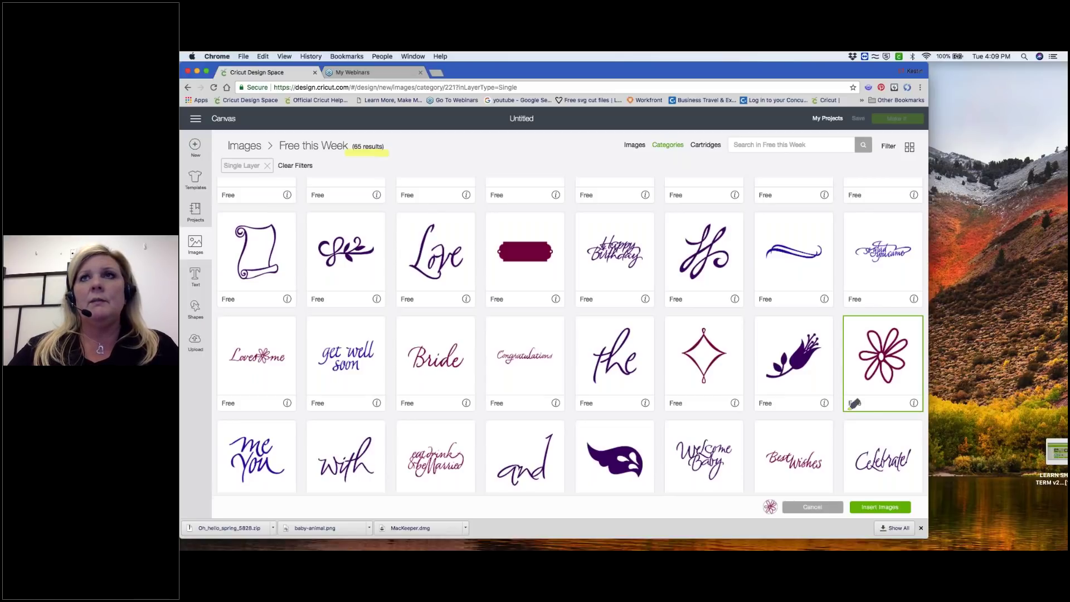
drag(850, 409, 867, 408)
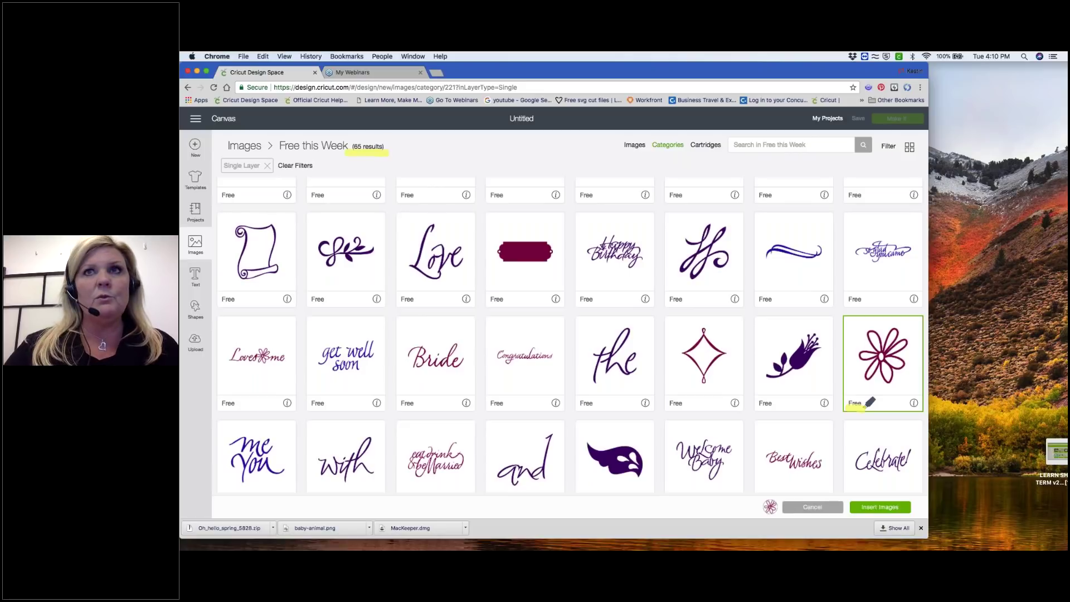
drag(906, 410, 921, 409)
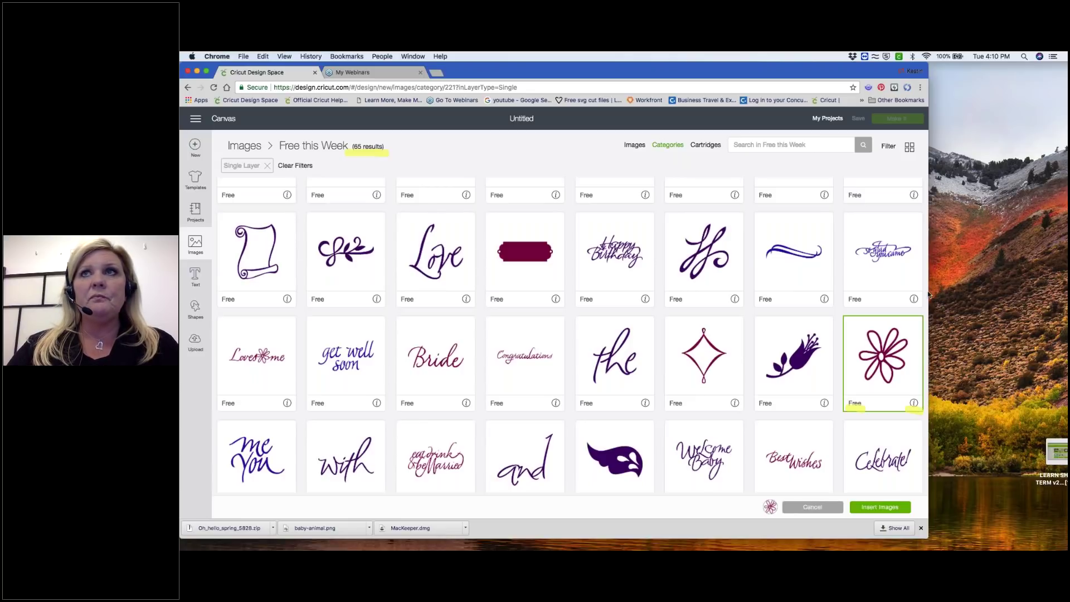
mouse_move(913, 407)
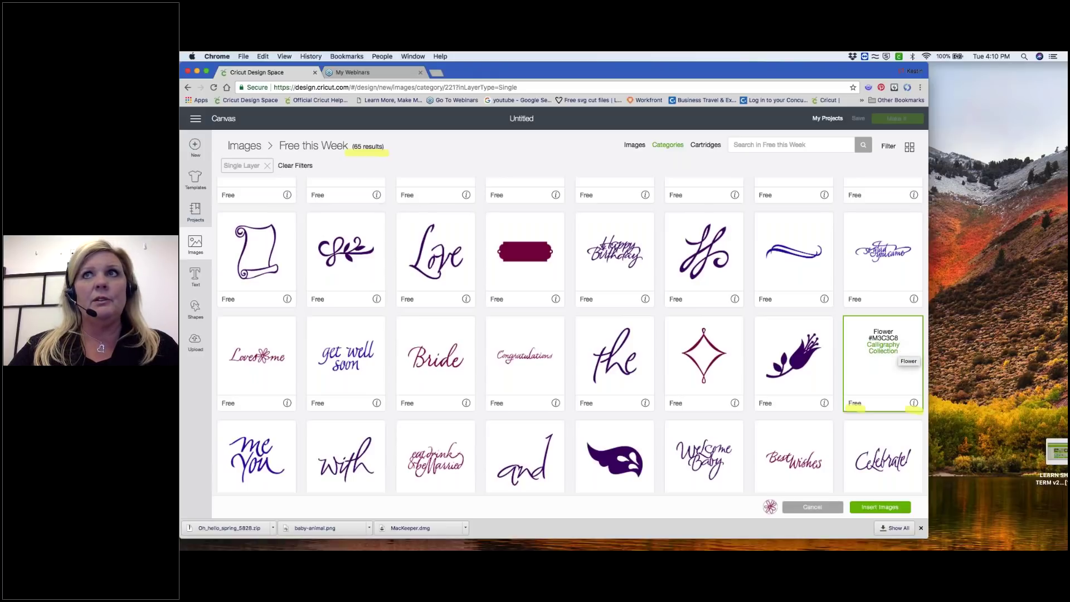
click(914, 403)
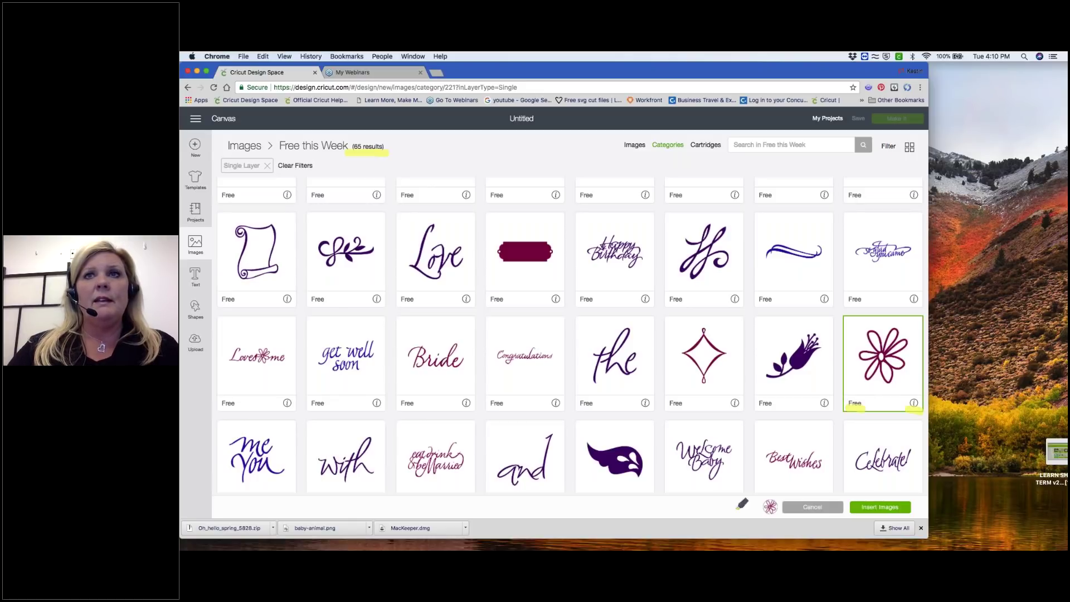
drag(747, 517, 779, 518)
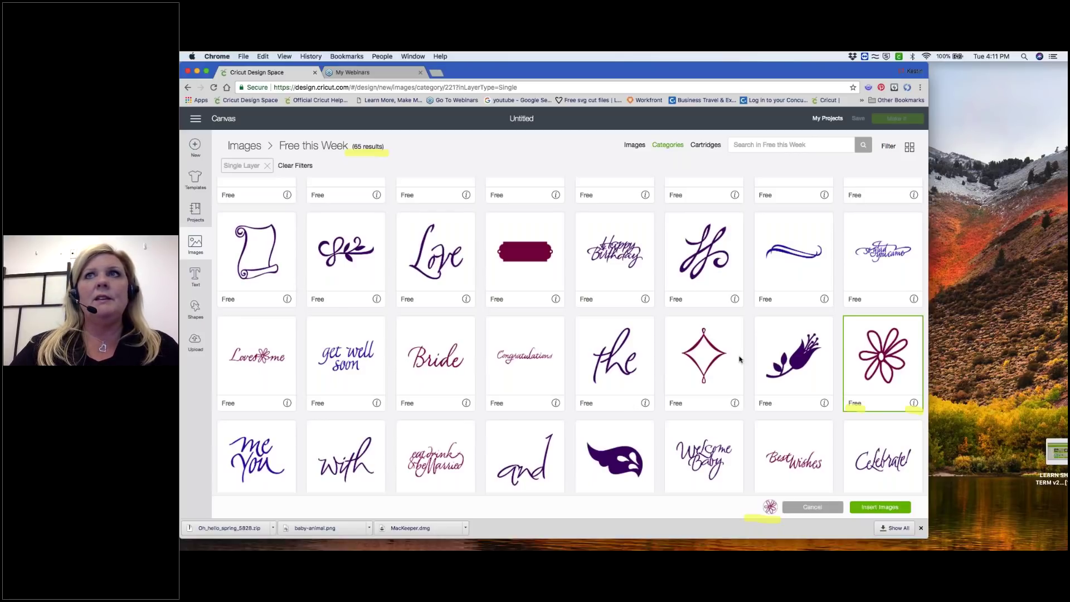
Add the Celebrate! image to the selection, and try adding the leafy flourish before removing it from the selection.
click(871, 464)
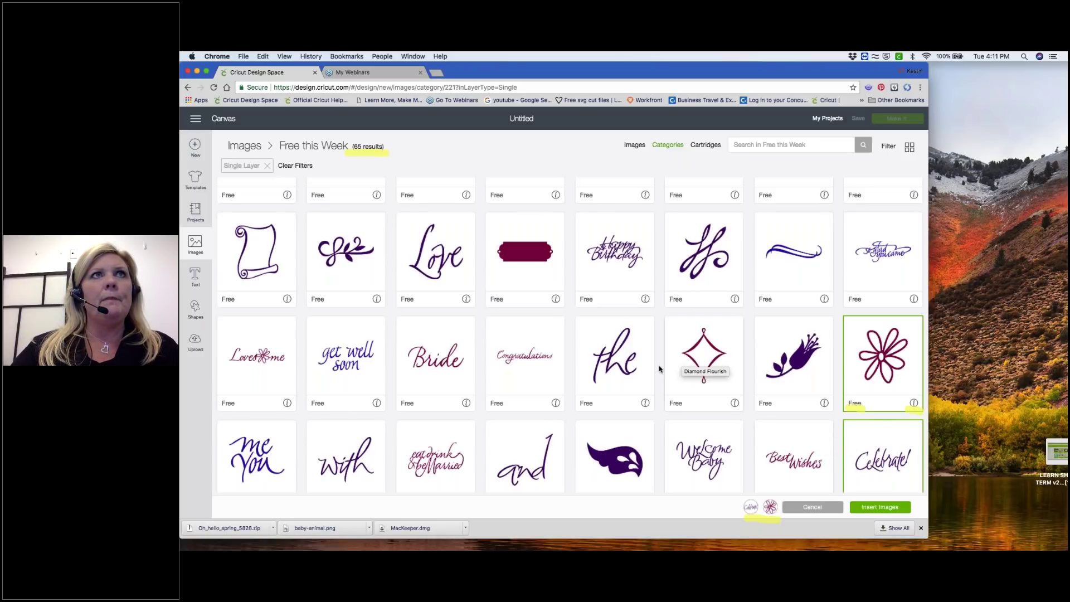
scroll(660, 368, up, 1)
scroll(659, 368, up, 1)
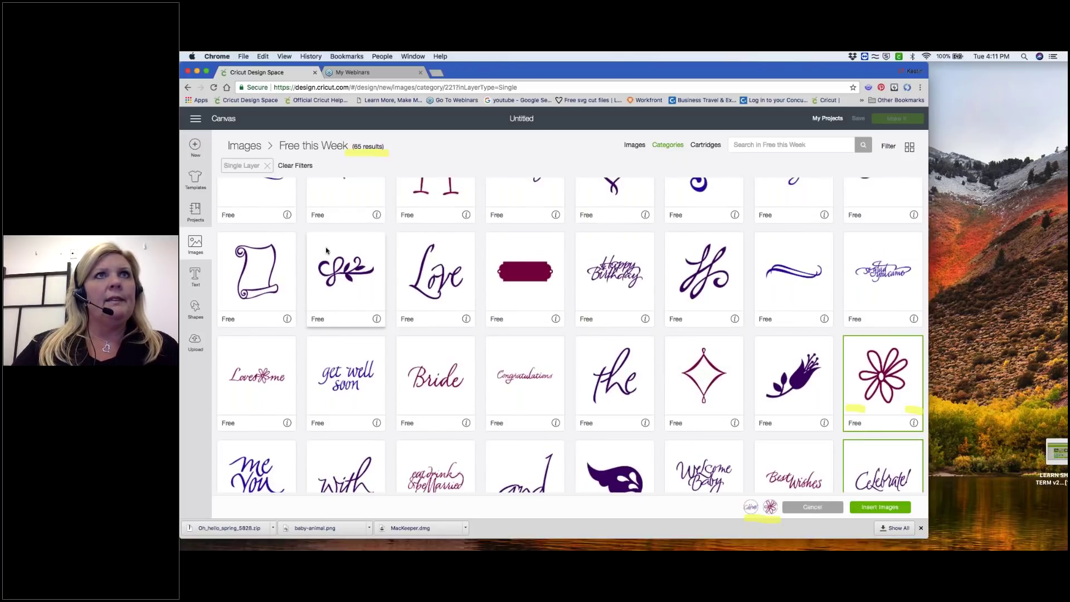
click(354, 277)
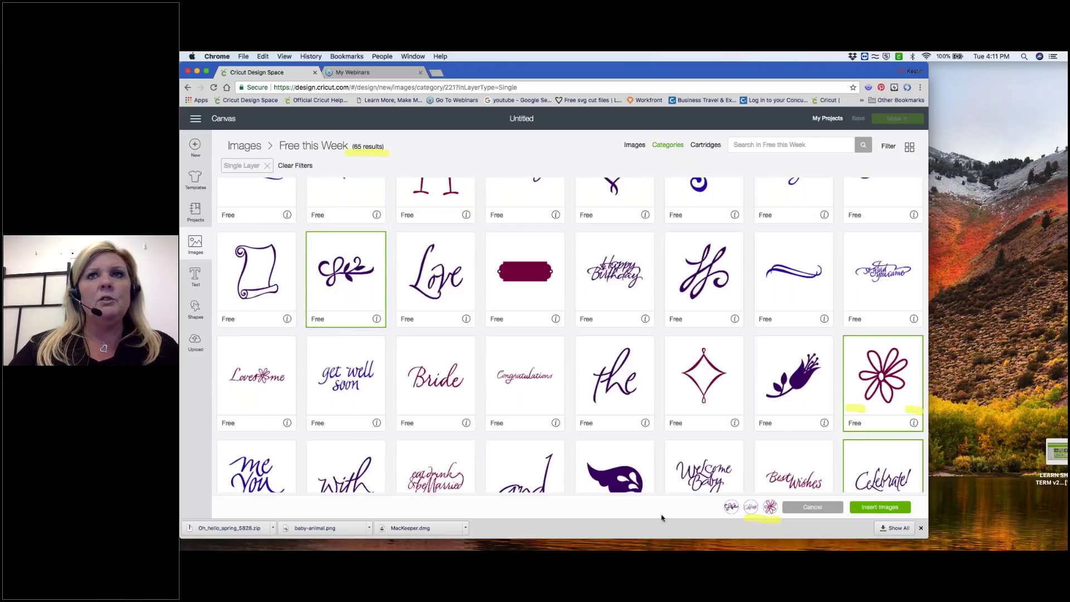
mouse_move(731, 508)
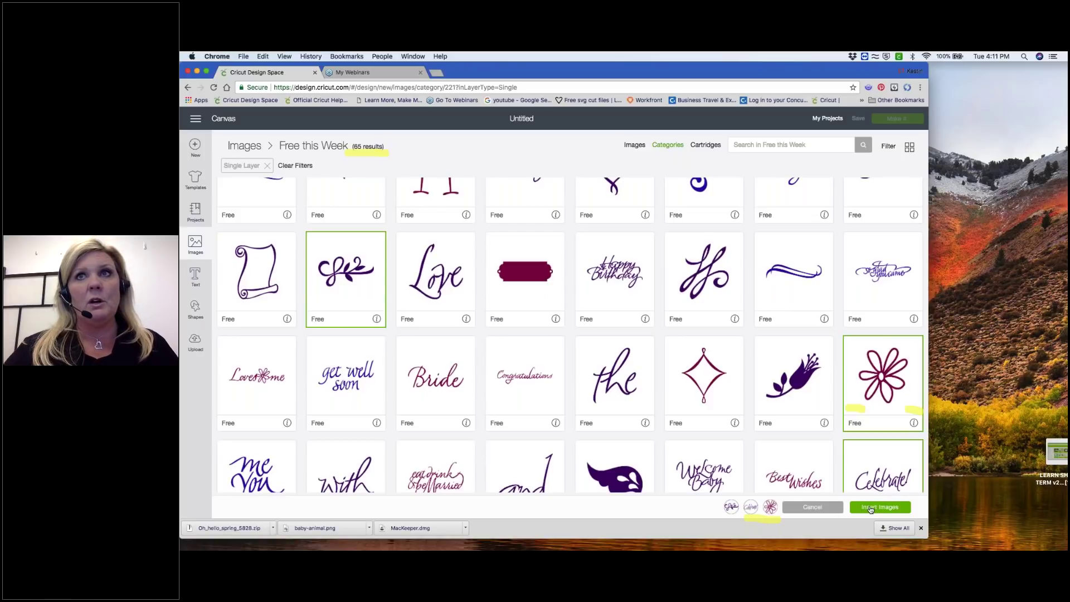
click(731, 508)
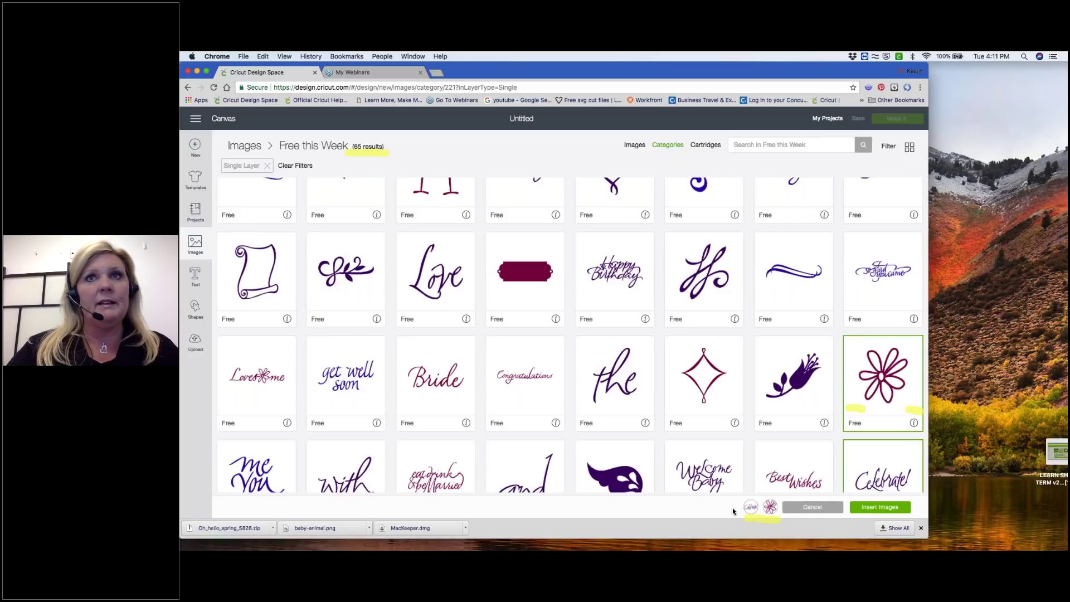
Insert the selected images onto the canvas and place Celebrate! at about X 3.5, Y 0.9 and the flower at about X 14.5, Y 1.1.
click(873, 508)
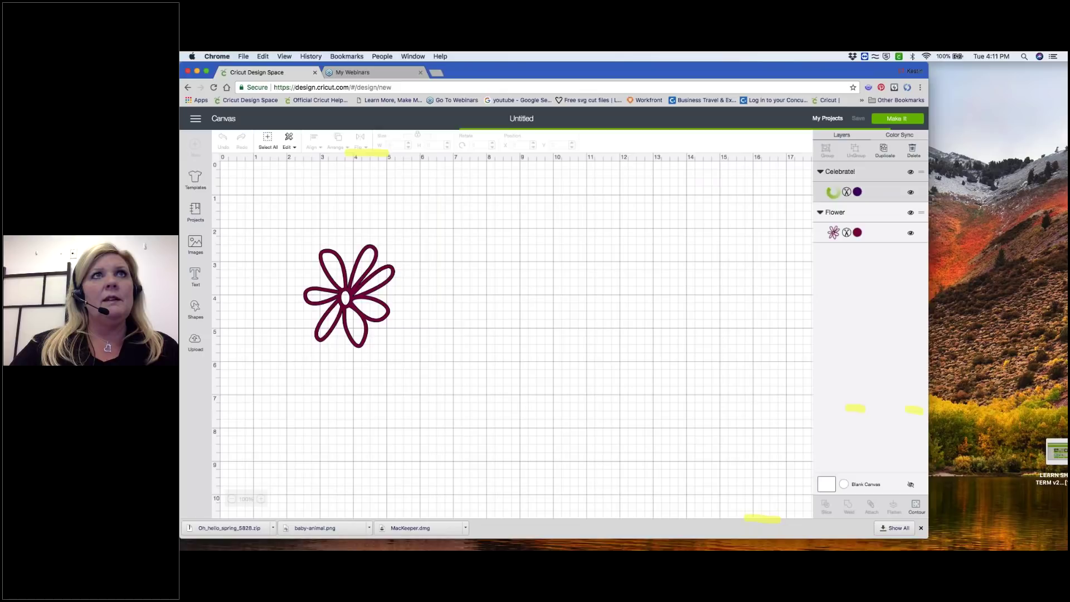
drag(466, 270, 424, 362)
drag(360, 295, 786, 247)
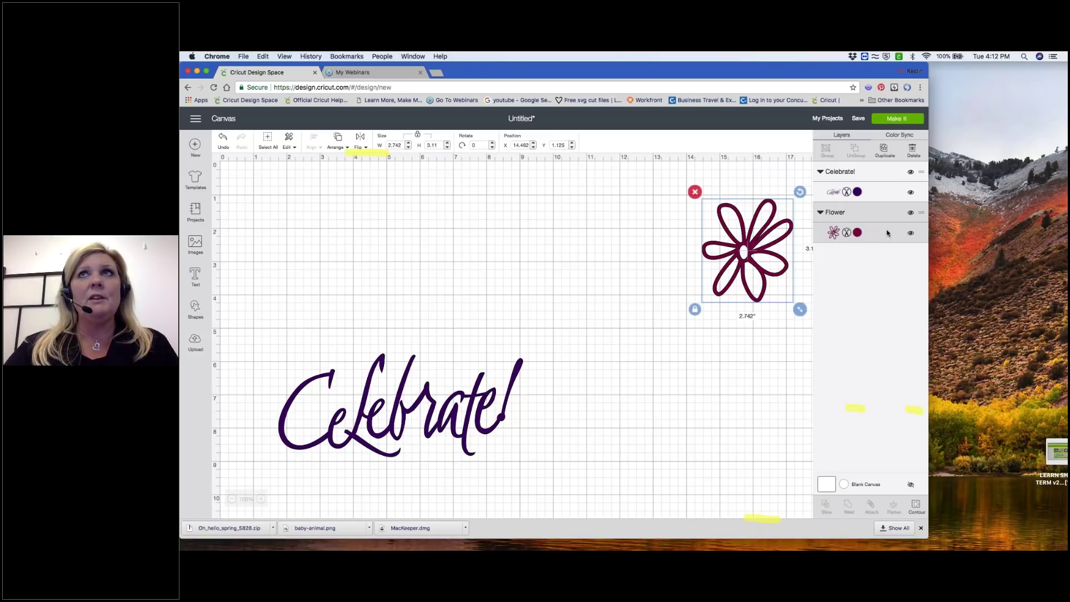
drag(443, 411, 501, 251)
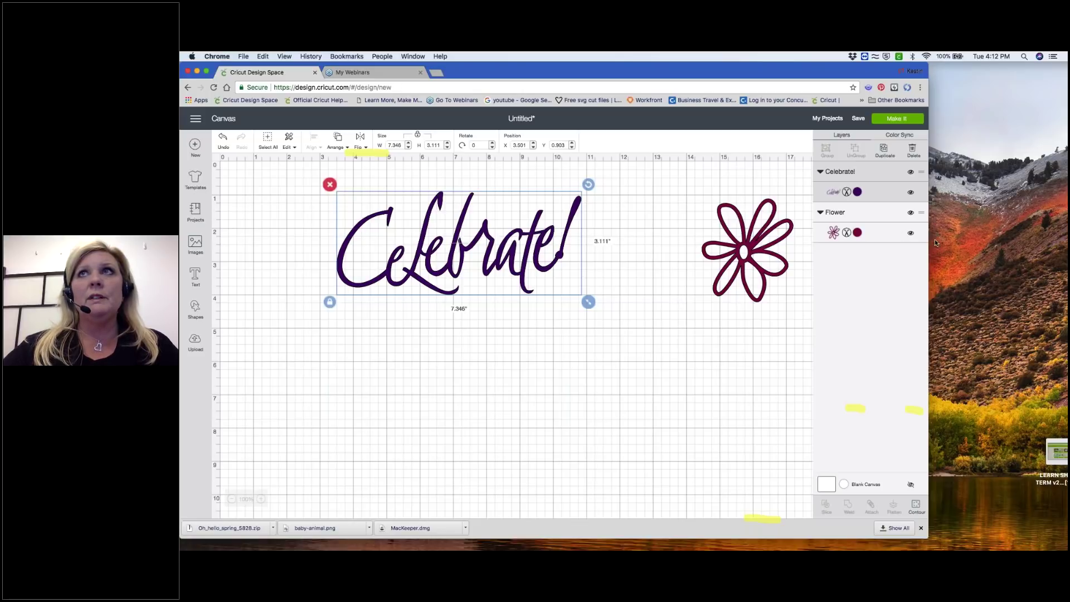
Look over the line types and colour options in the Celebrate! layer's attributes, leaving them unchanged.
mouse_move(848, 182)
mouse_down()
mouse_move(836, 190)
mouse_move(850, 203)
mouse_move(851, 184)
mouse_move(840, 237)
mouse_move(855, 220)
mouse_up()
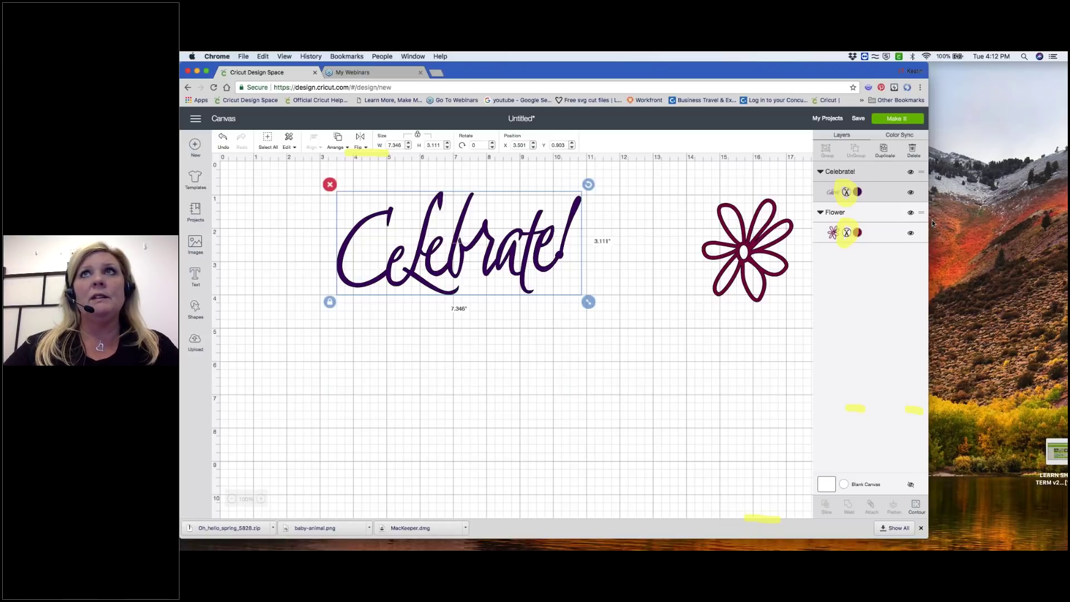
click(846, 193)
click(846, 193)
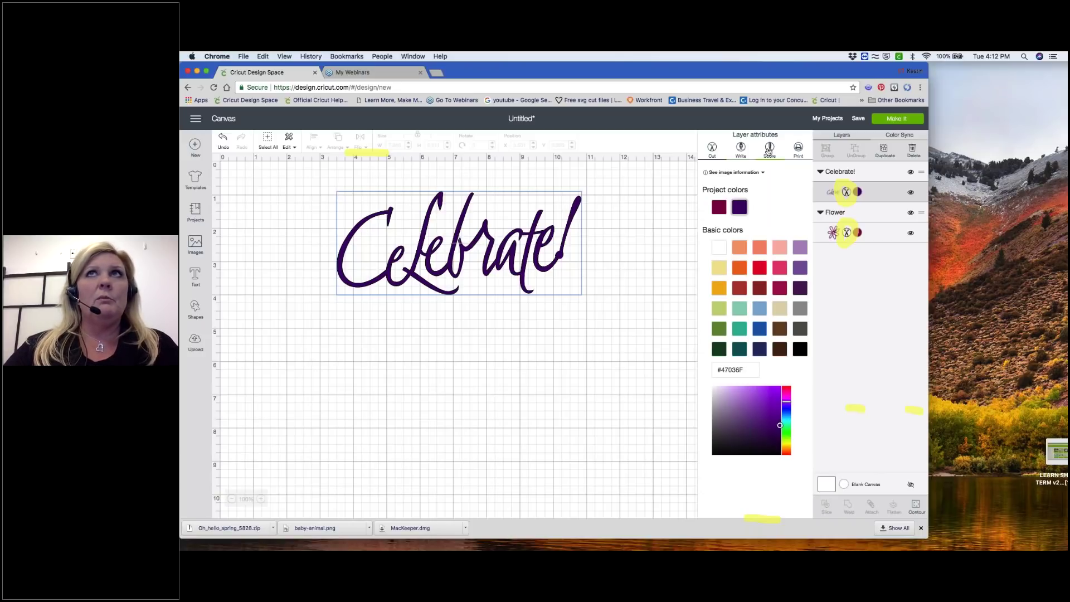
click(684, 187)
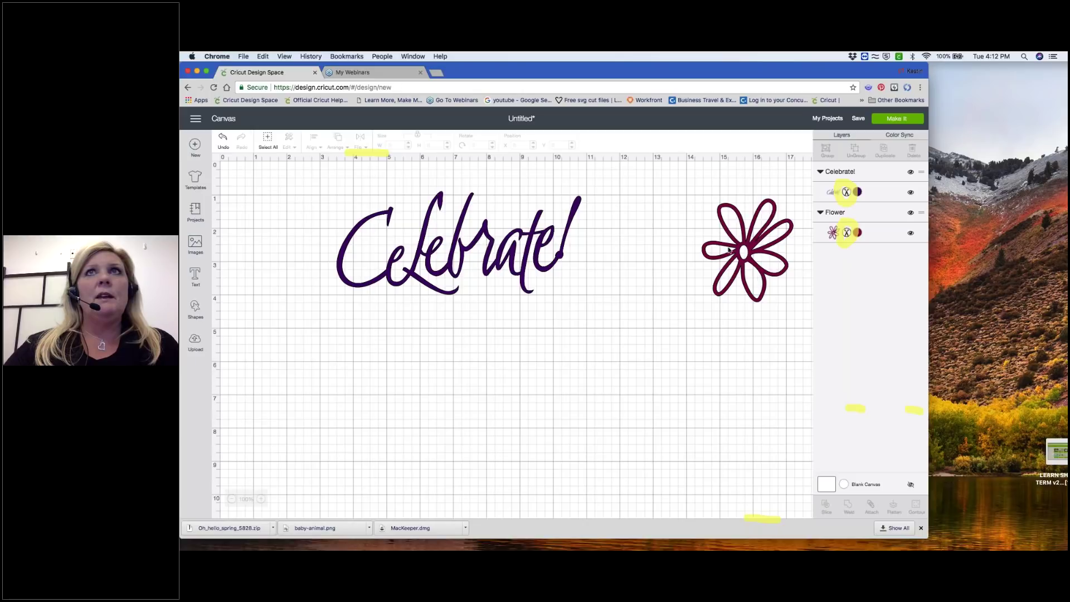
Move the flower close beside the end of the Celebrate! text, at about X 11.4, Y 2.1.
drag(728, 251, 624, 283)
drag(625, 284, 626, 285)
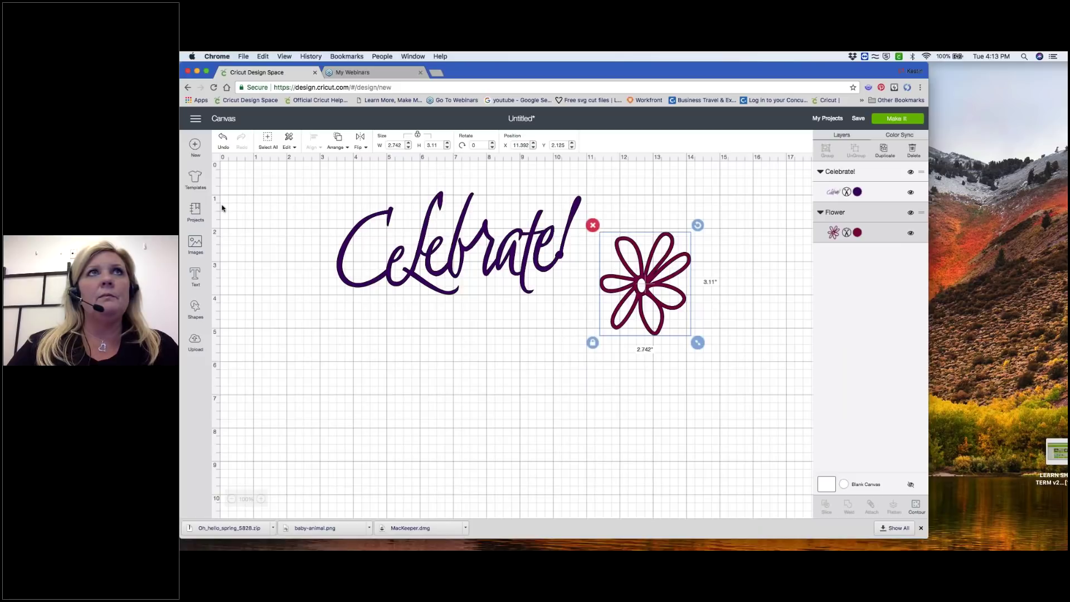
Return to the home page and start a new project, replacing the unsaved one on the canvas.
click(195, 119)
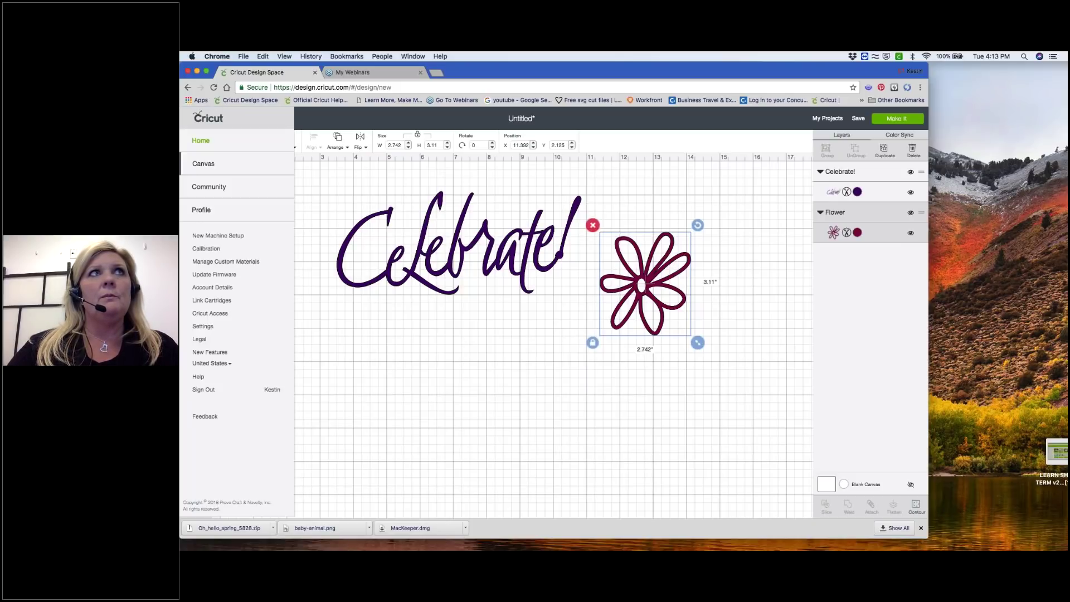
click(205, 147)
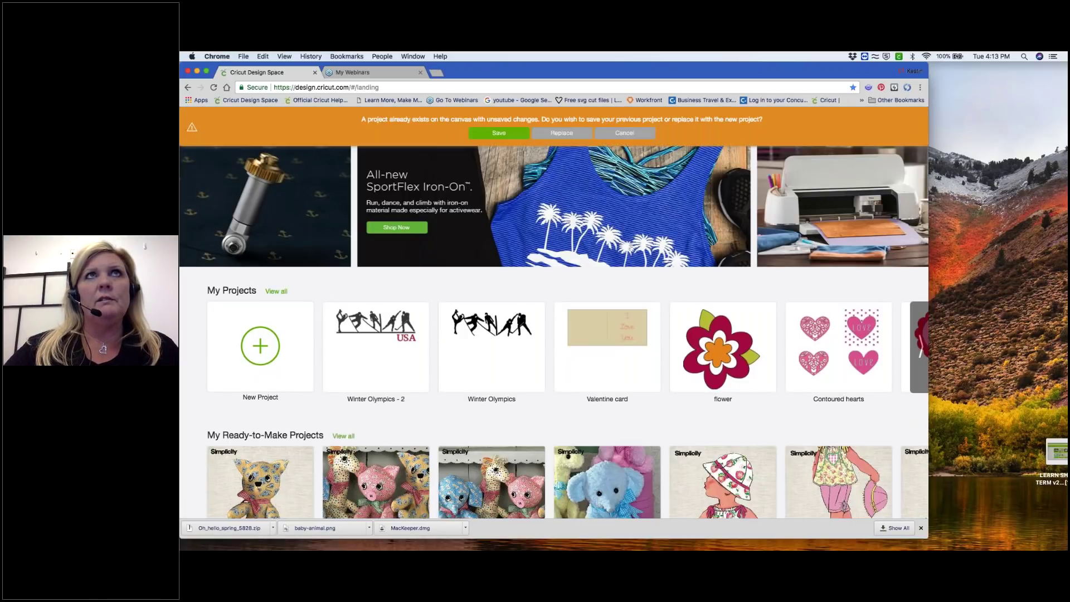
click(573, 135)
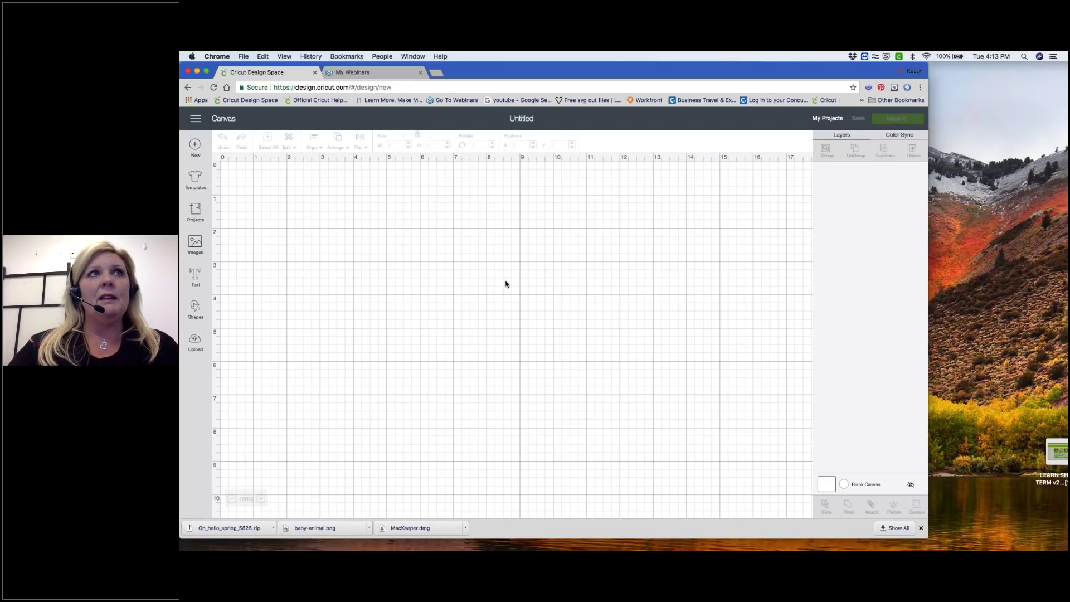
Browse the image library by cartridge and open the 3 Birds - on Parade cartridge.
click(194, 246)
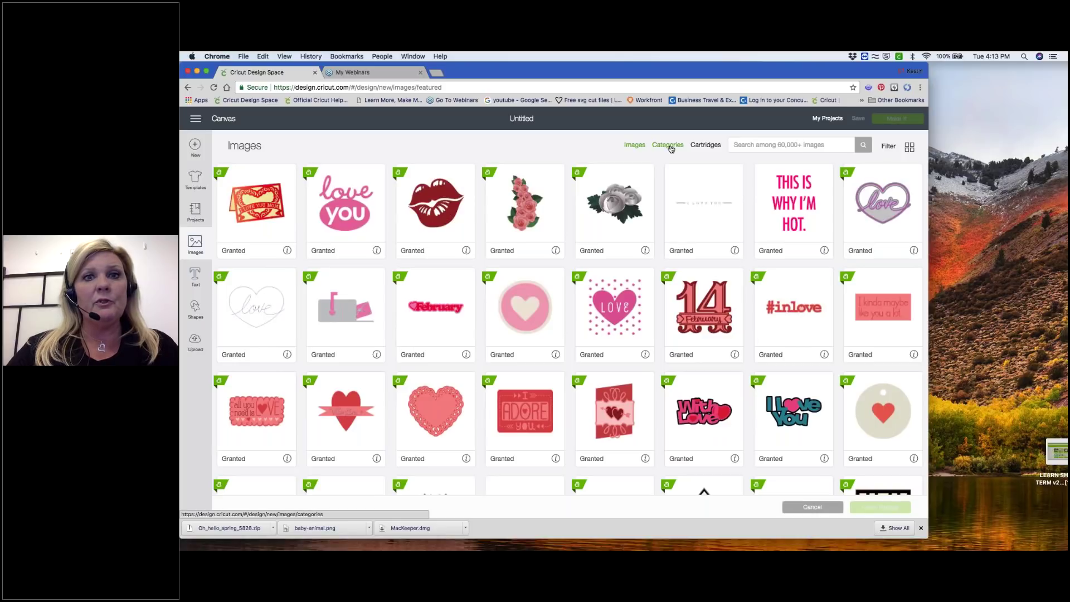
click(708, 147)
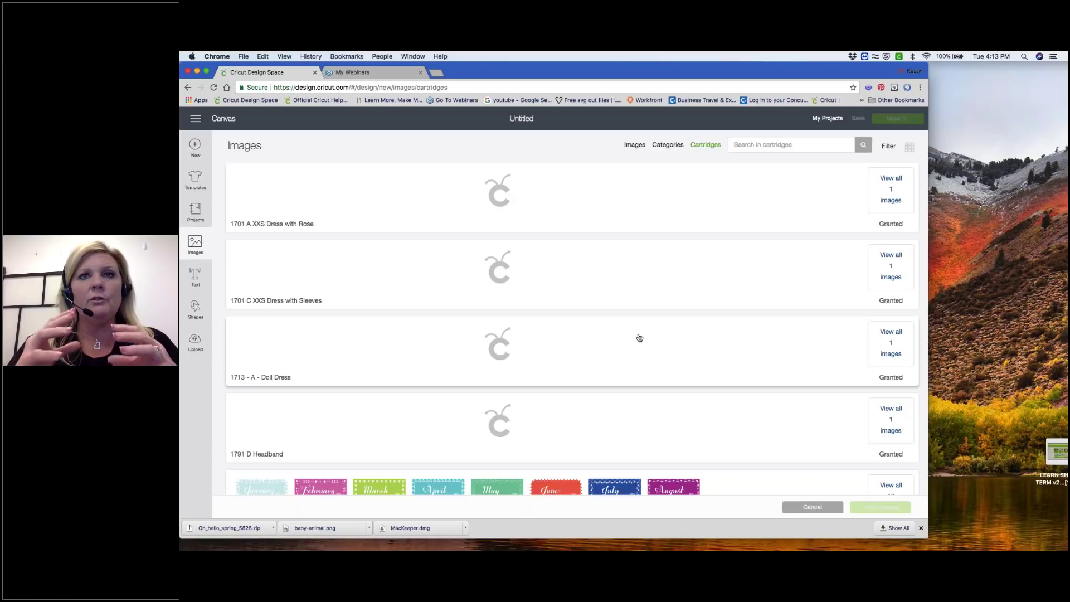
scroll(639, 337, down, 5)
scroll(639, 338, down, 7)
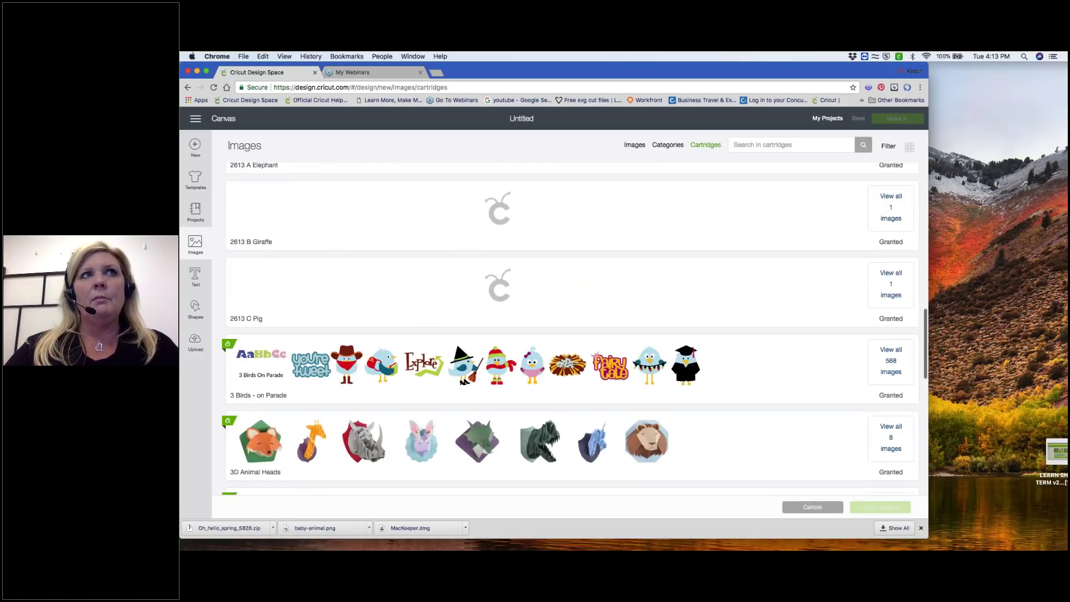
scroll(406, 361, down, 1)
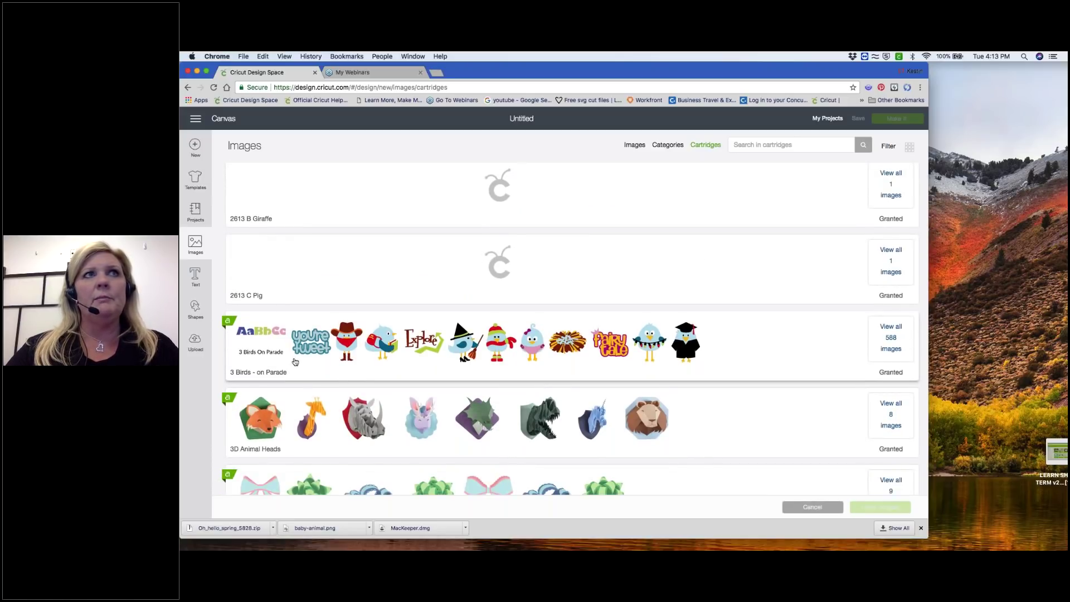
click(295, 362)
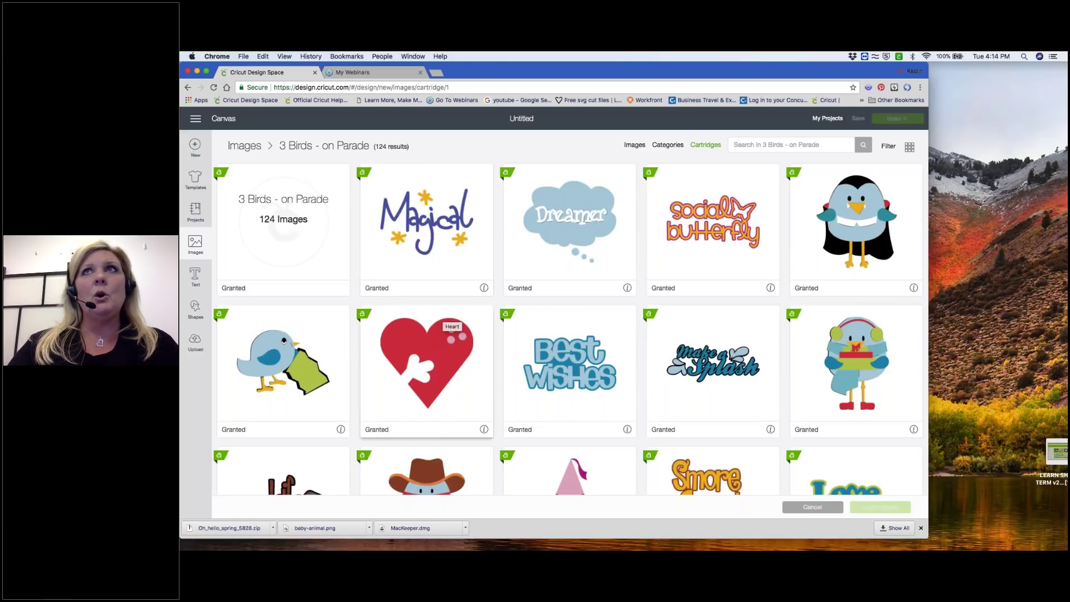
Look through the images contained in the 3 Birds - on Parade cartridge.
scroll(452, 334, down, 1)
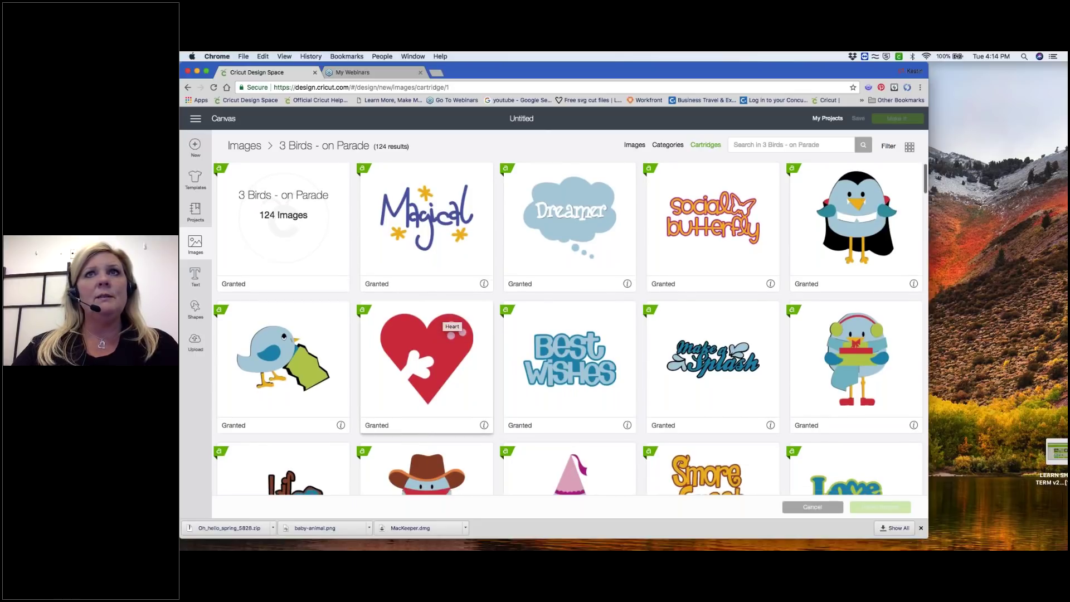
scroll(452, 334, down, 3)
scroll(452, 334, down, 7)
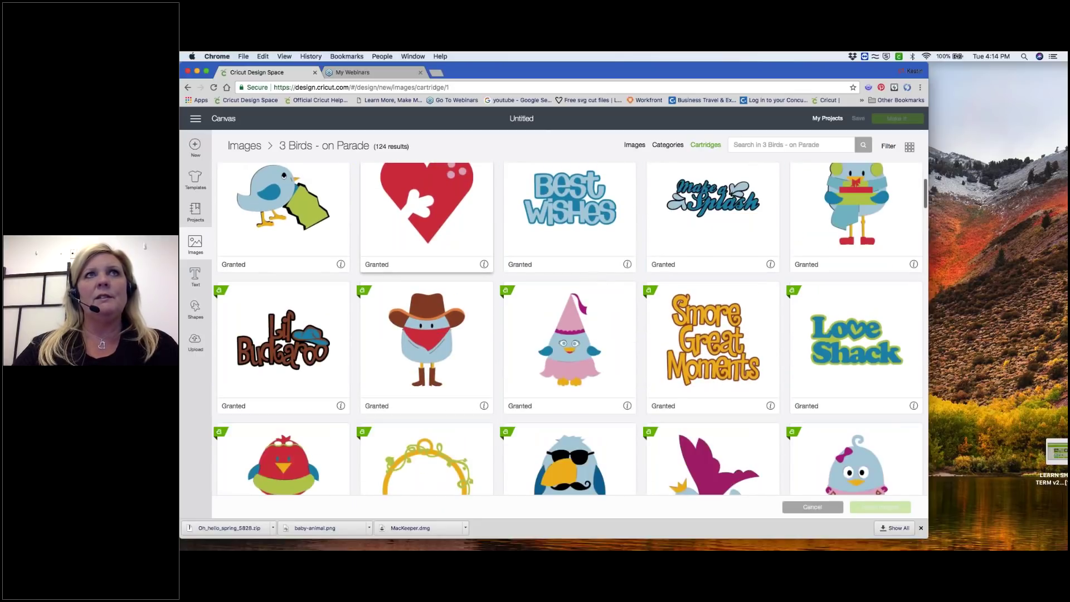
scroll(568, 328, down, 3)
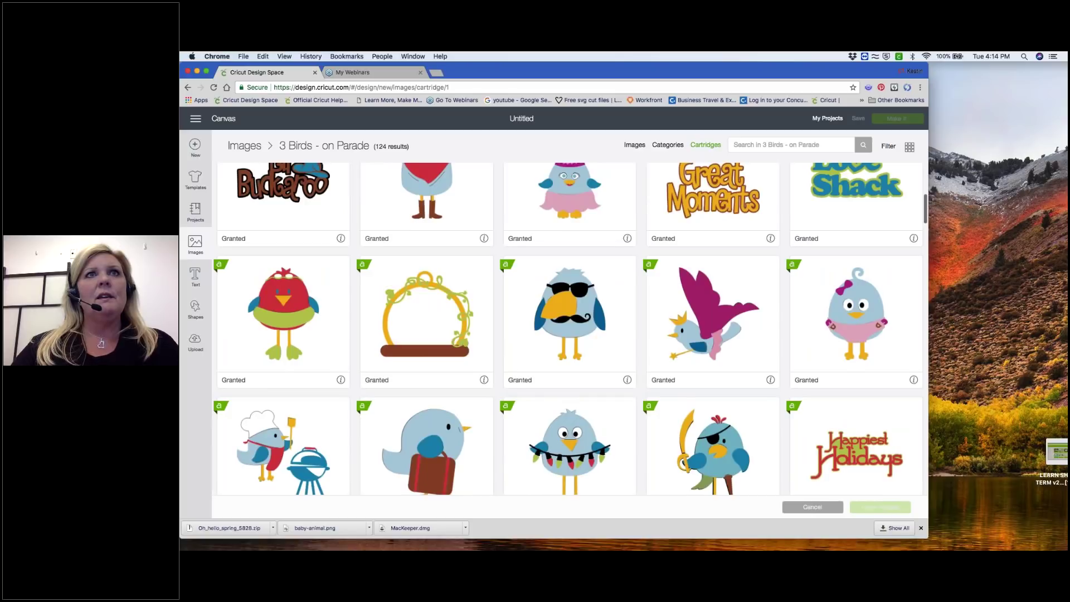
scroll(427, 313, down, 1)
scroll(427, 312, down, 7)
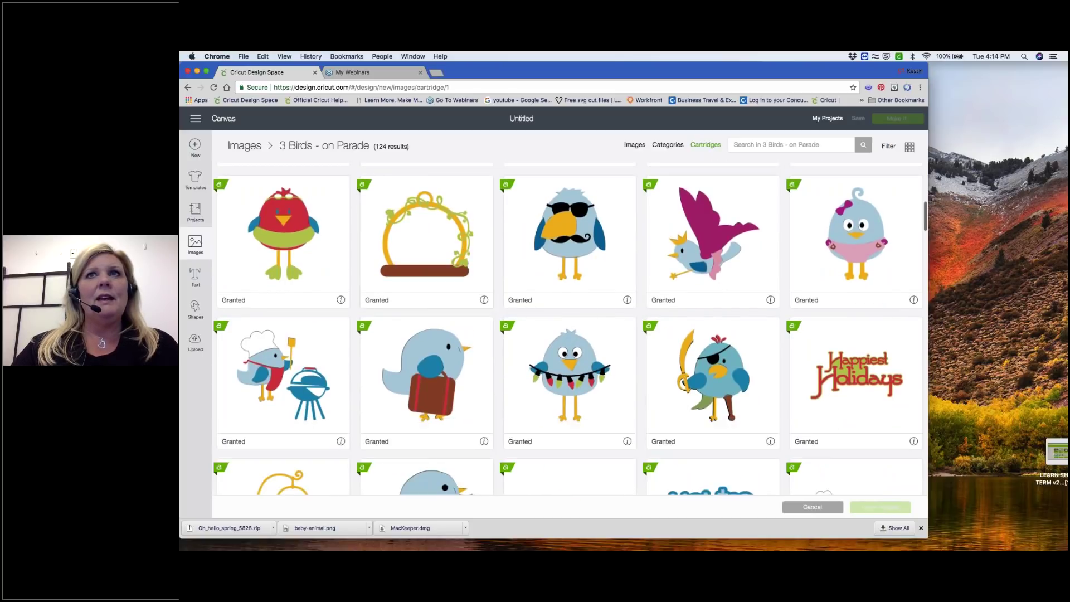
scroll(426, 312, down, 3)
scroll(426, 301, down, 2)
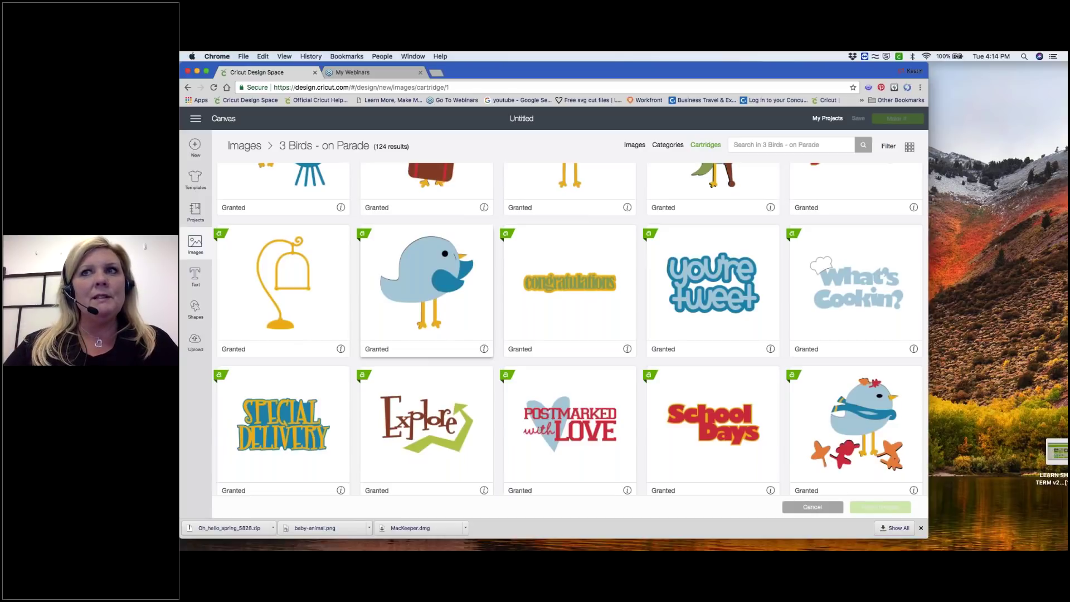
scroll(570, 328, up, 3)
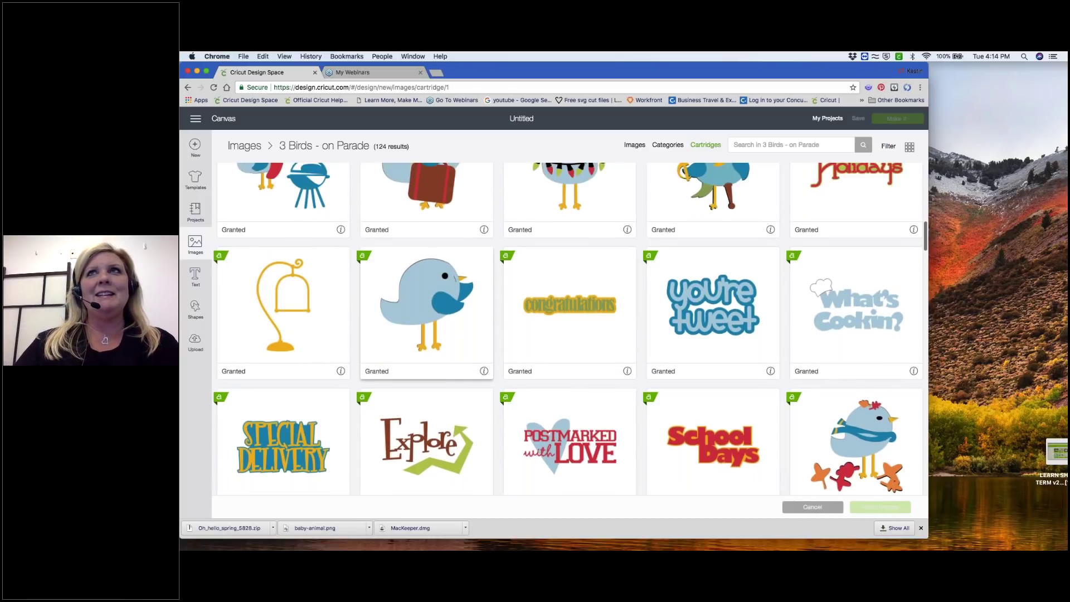
scroll(570, 329, up, 1)
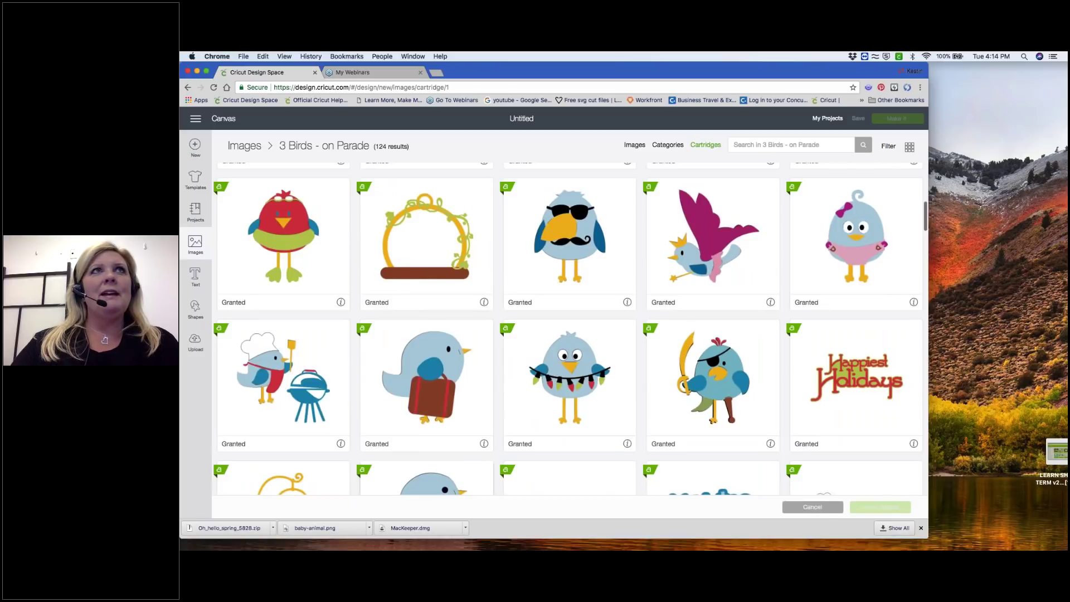
scroll(426, 296, up, 3)
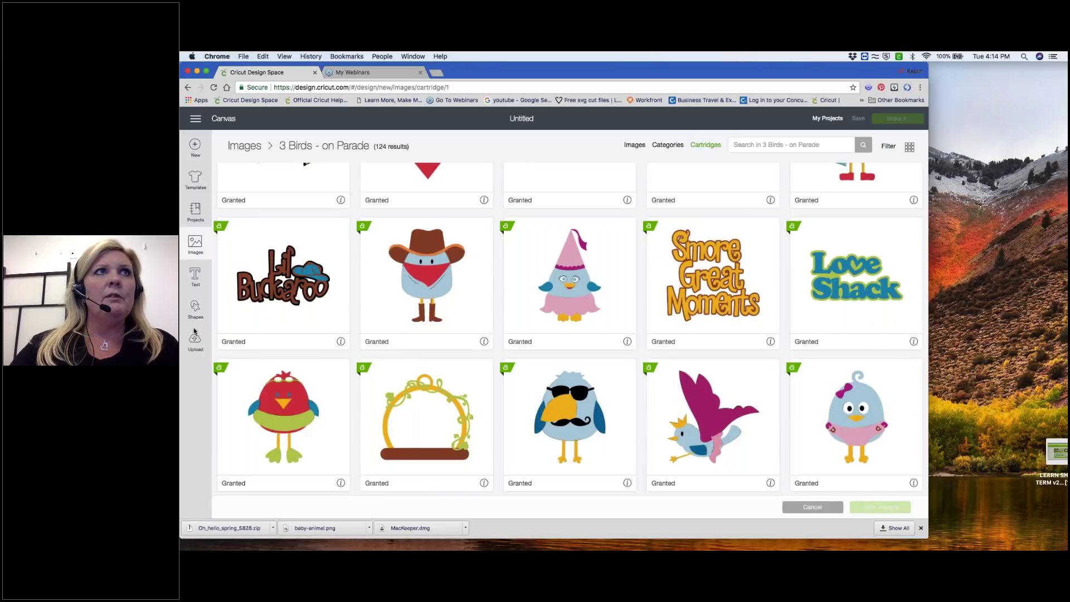
mouse_move(192, 329)
mouse_down()
mouse_move(206, 357)
mouse_move(189, 368)
mouse_move(181, 346)
mouse_move(194, 326)
mouse_move(198, 362)
mouse_up()
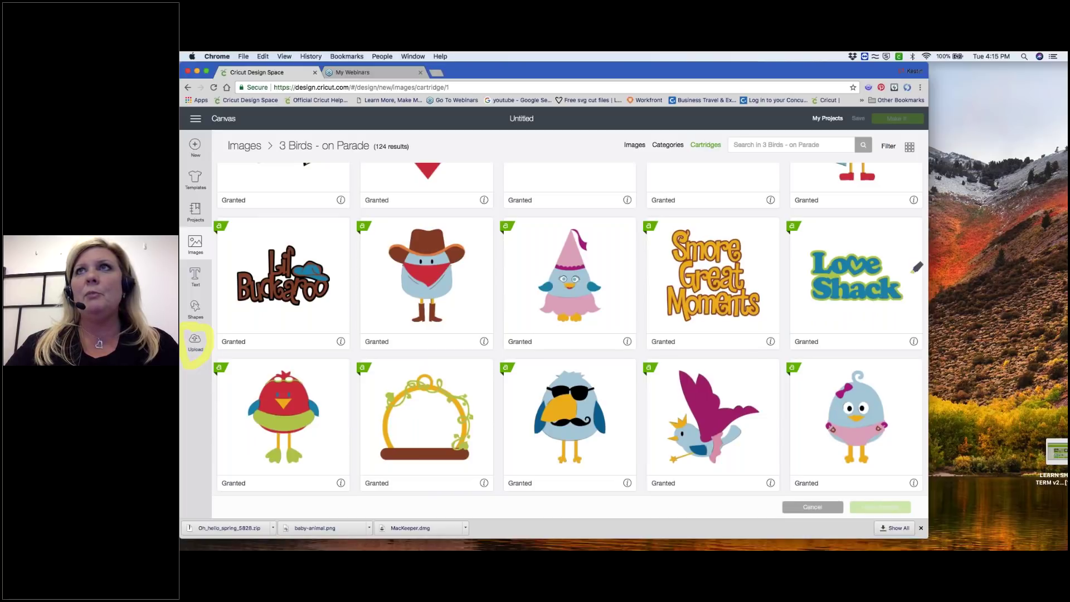
click(1016, 250)
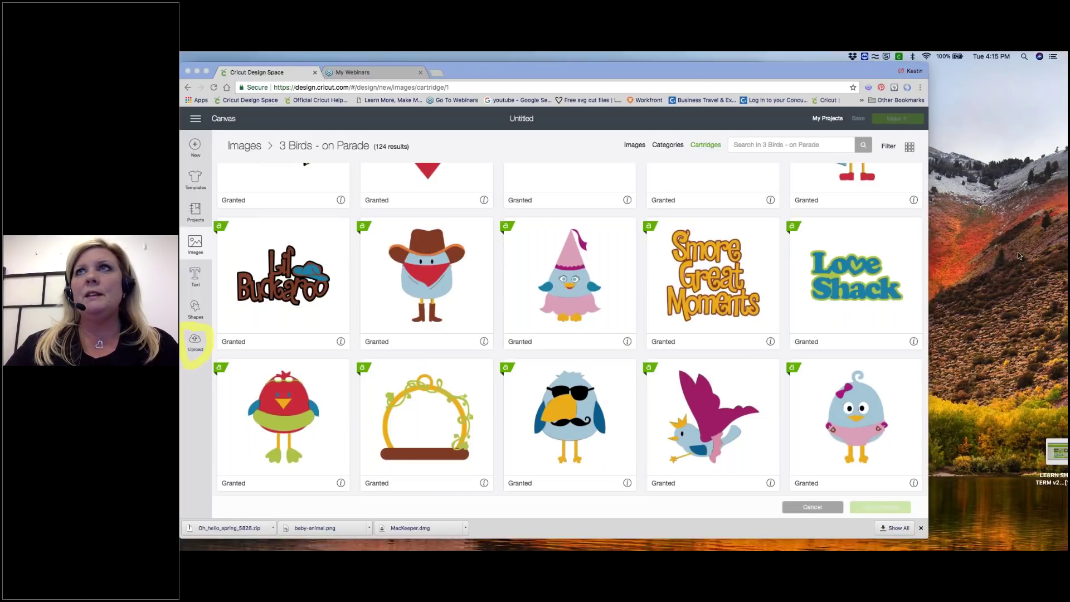
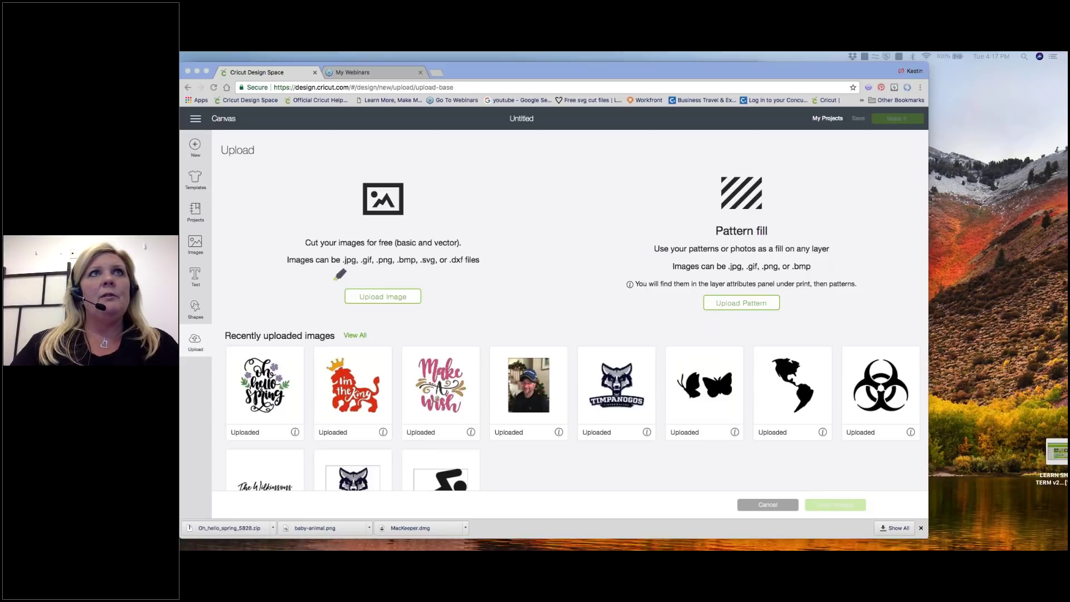
drag(313, 272, 472, 273)
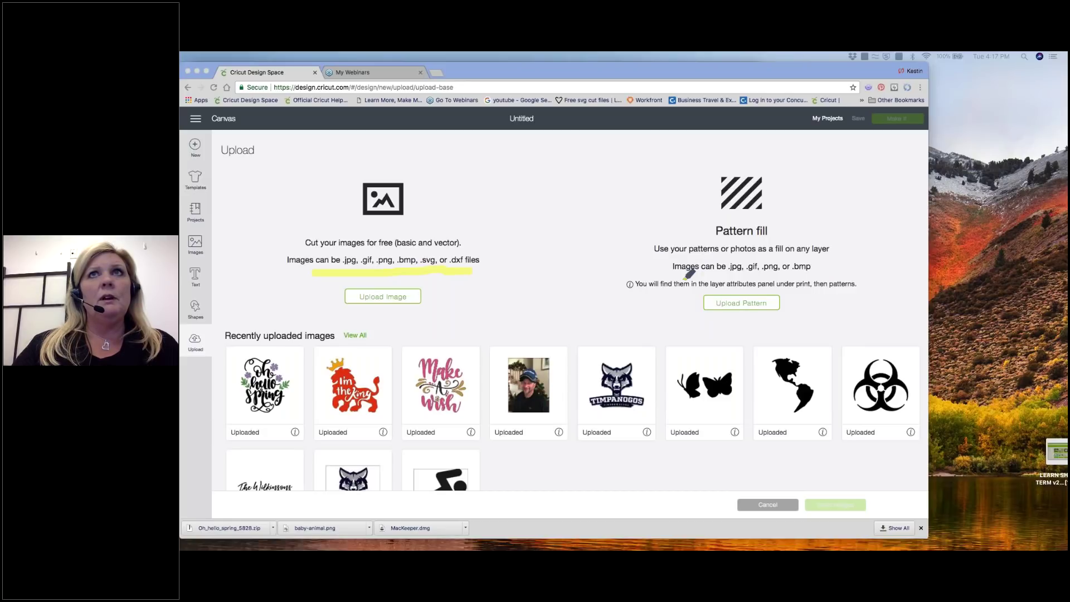
drag(684, 276, 810, 273)
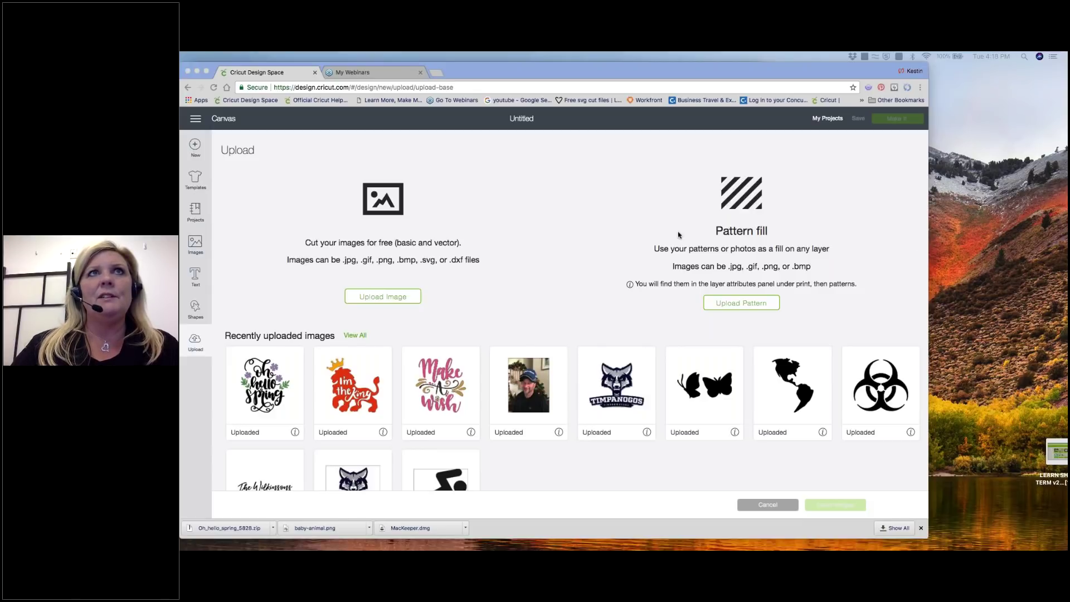
Start an image upload and add the Sign file with the family name and wedding date from the computer.
click(390, 297)
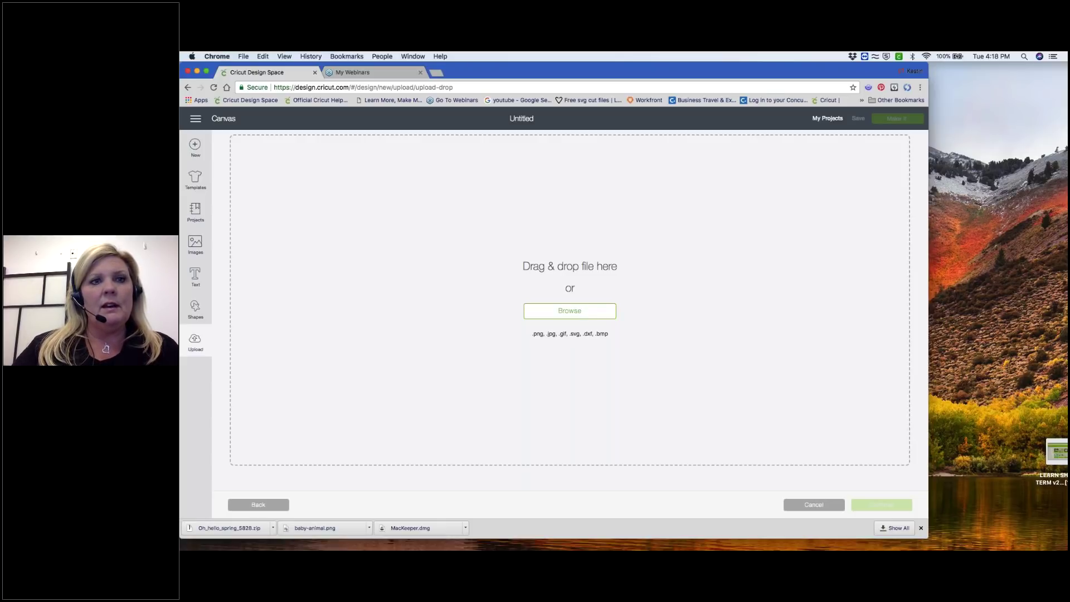
key(super+Tab)
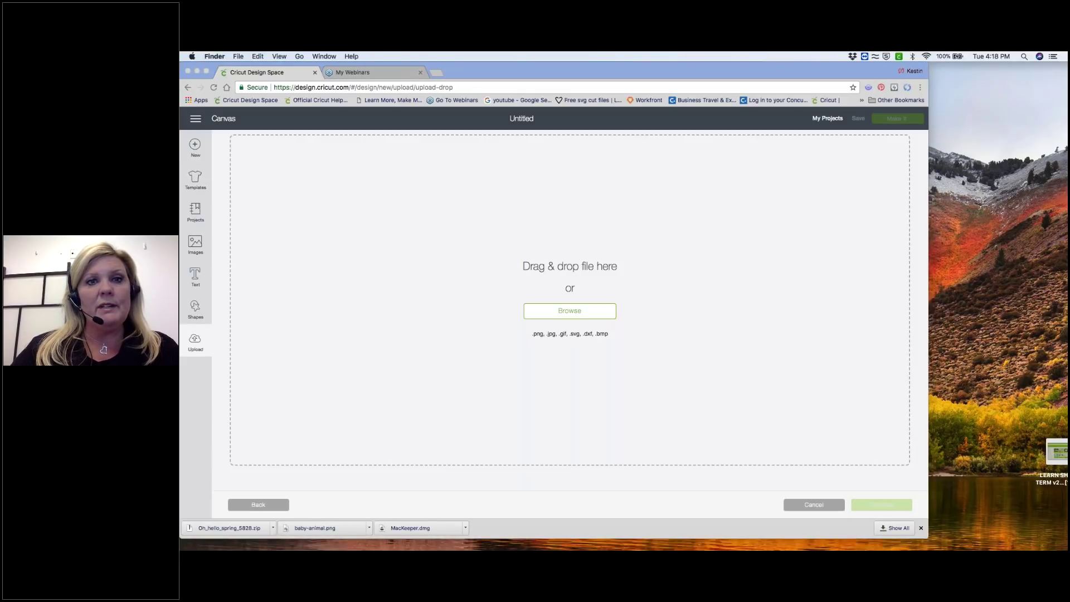
drag(214, 316, 601, 267)
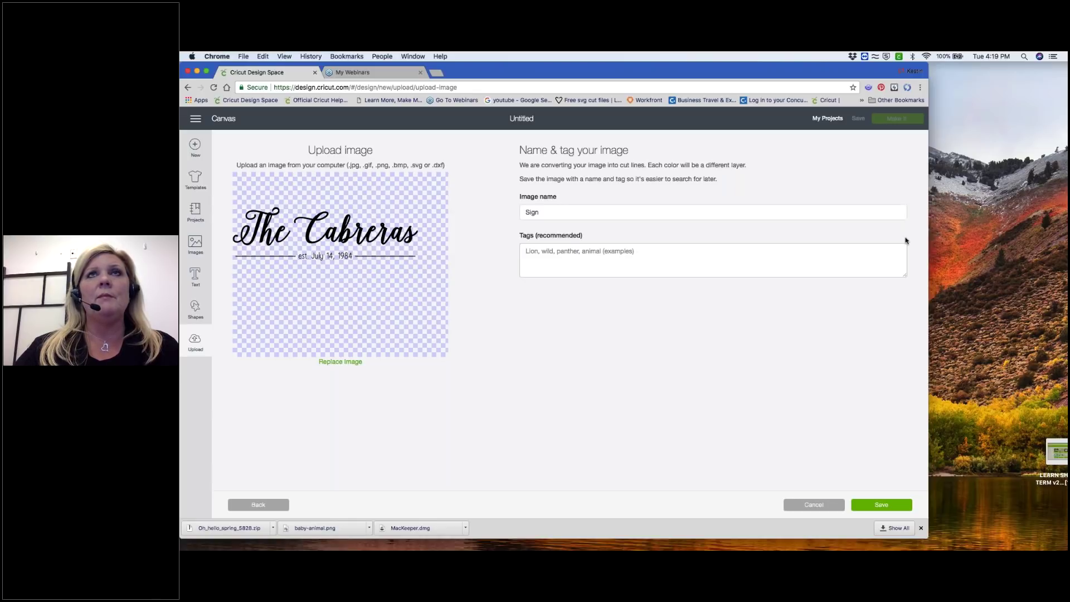
Name the uploaded image Wedding Sign, tag it Vinyl, and save it to the uploaded images.
drag(521, 201, 557, 200)
drag(520, 239, 548, 239)
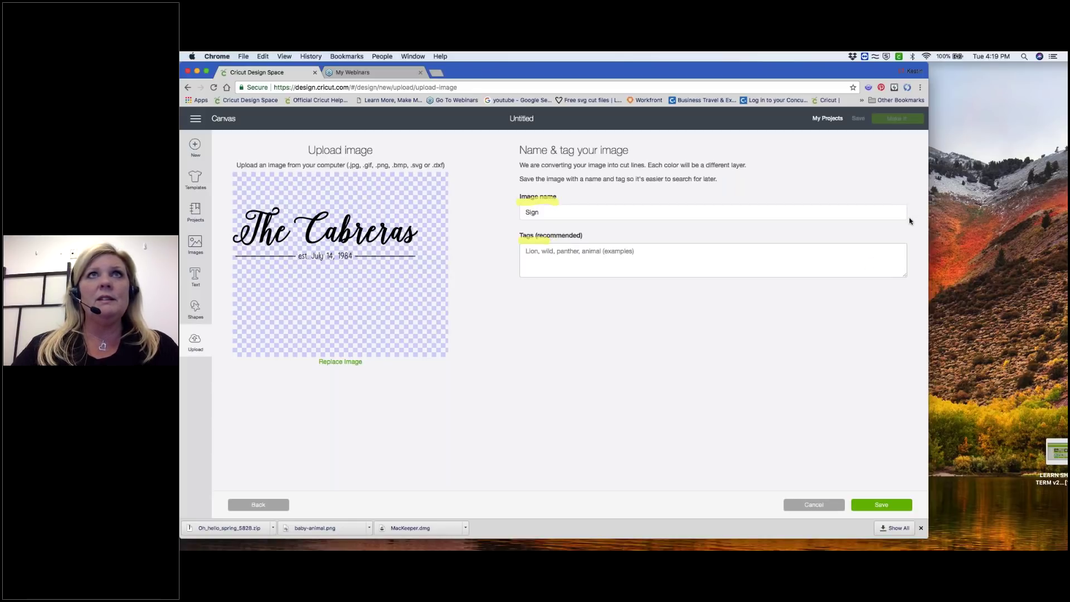
click(527, 213)
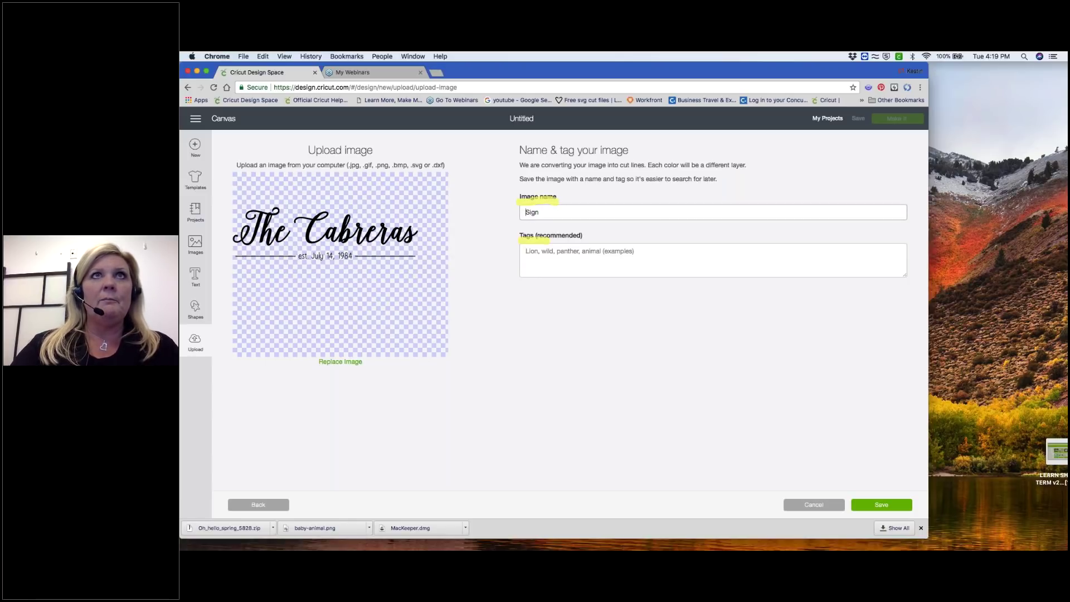
text(Wedding)
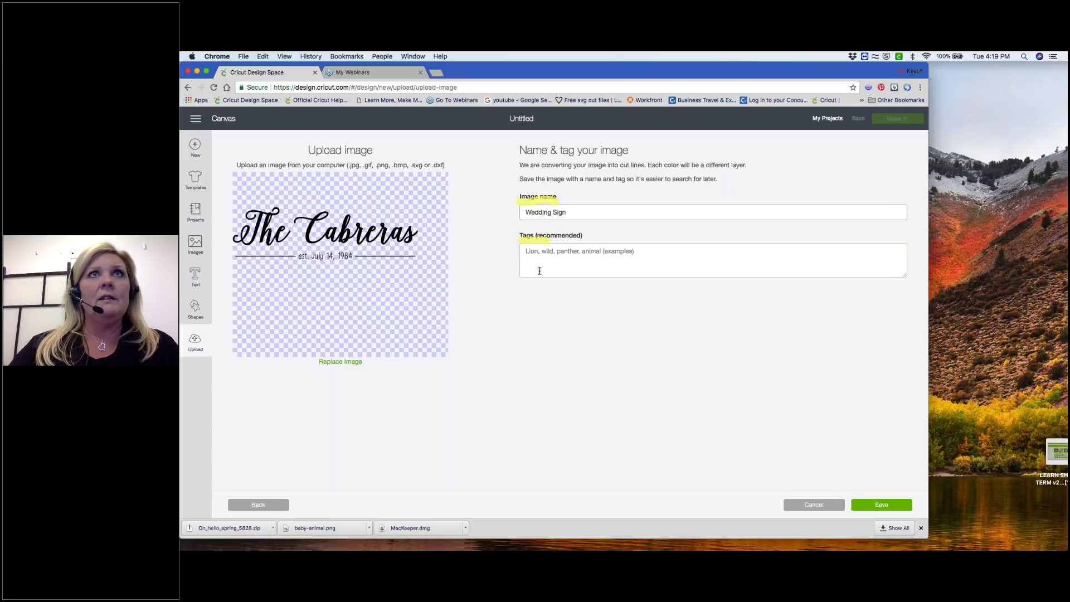
click(525, 256)
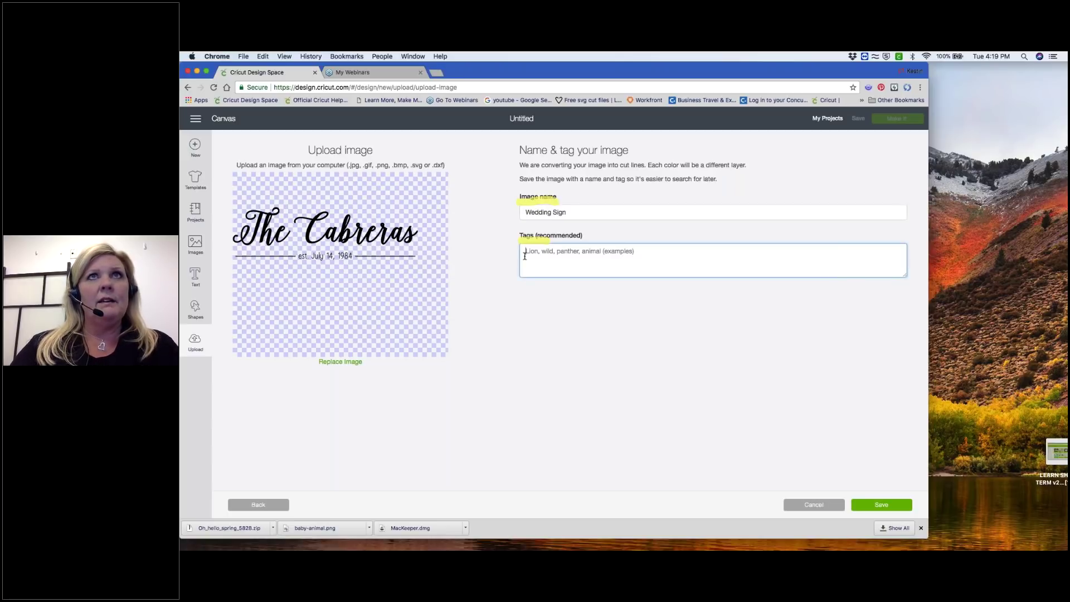
text(Winyl)
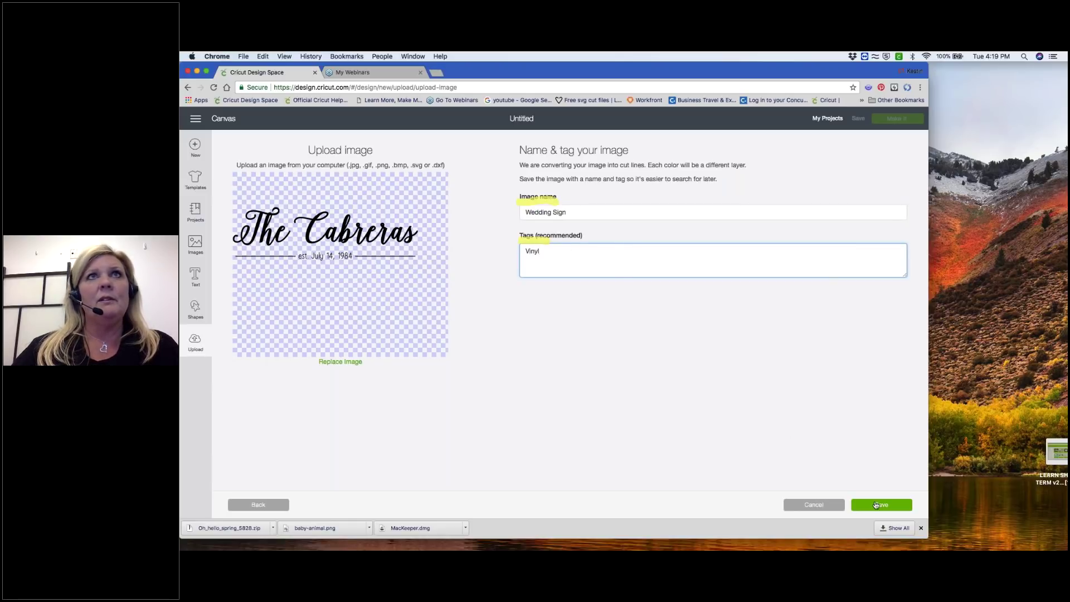
click(876, 505)
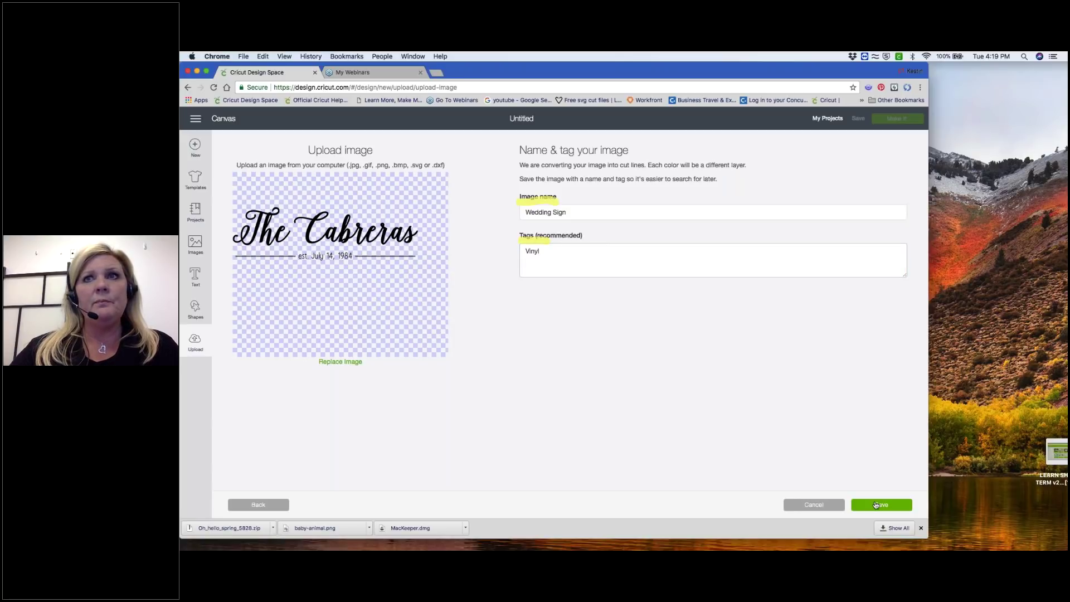
click(877, 505)
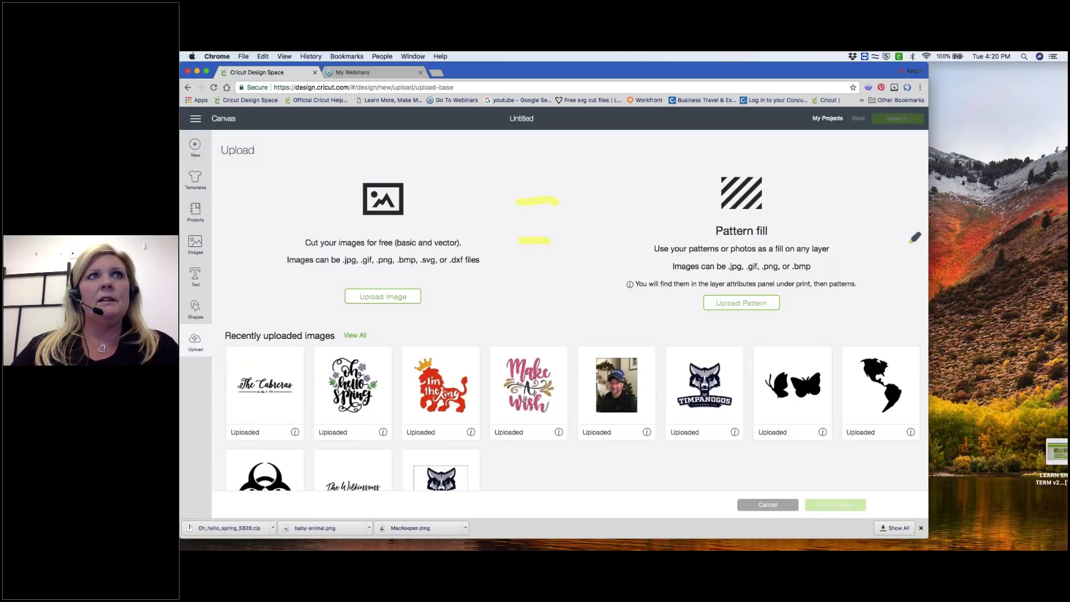
Insert the newly uploaded wedding sign from the recently uploaded images onto the canvas.
drag(228, 344, 332, 344)
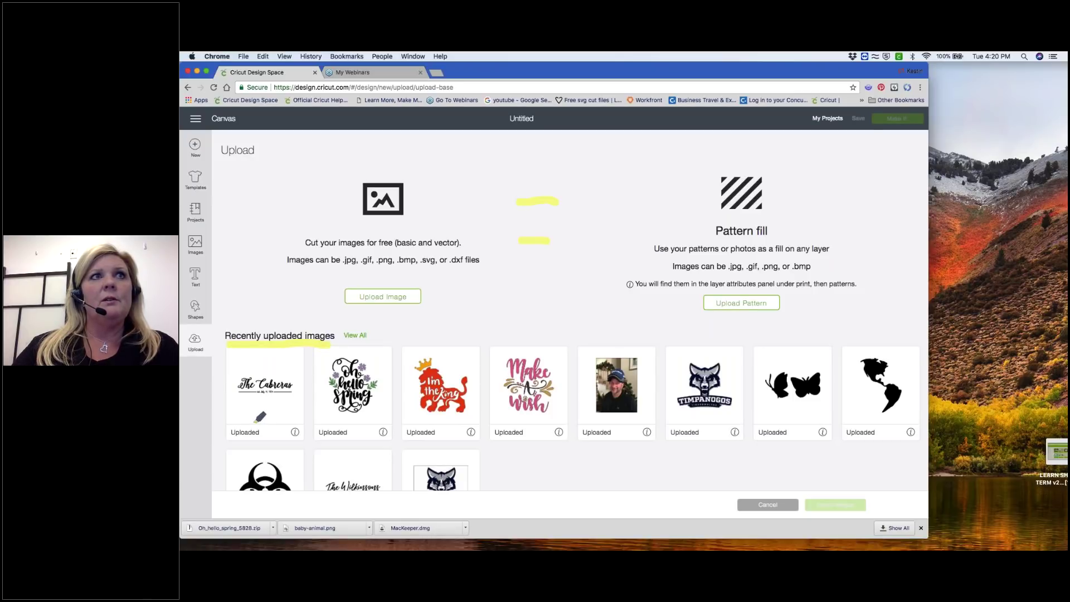
drag(228, 433, 262, 436)
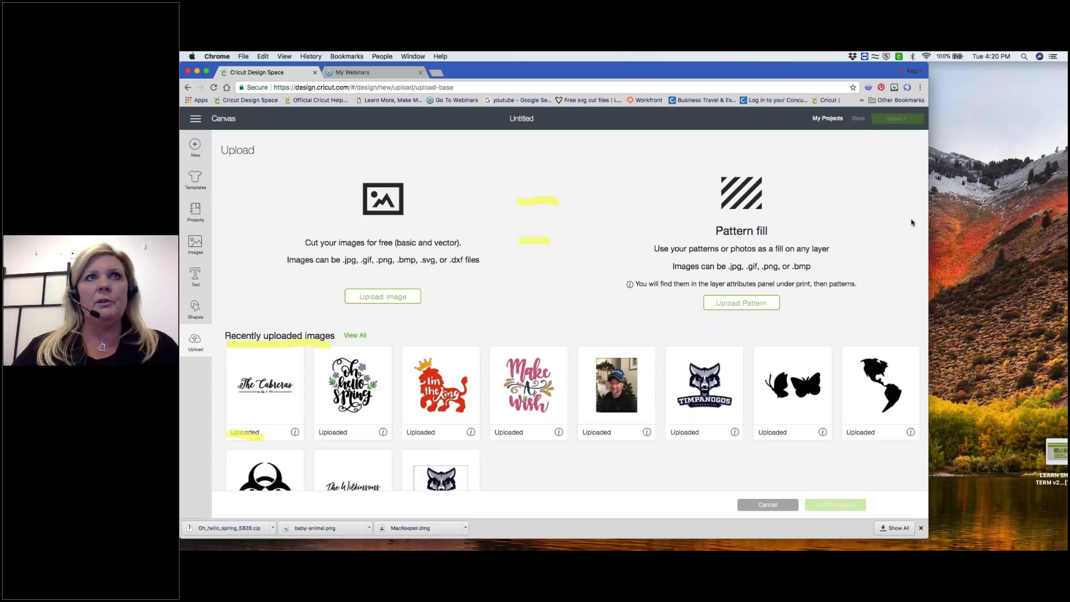
click(286, 405)
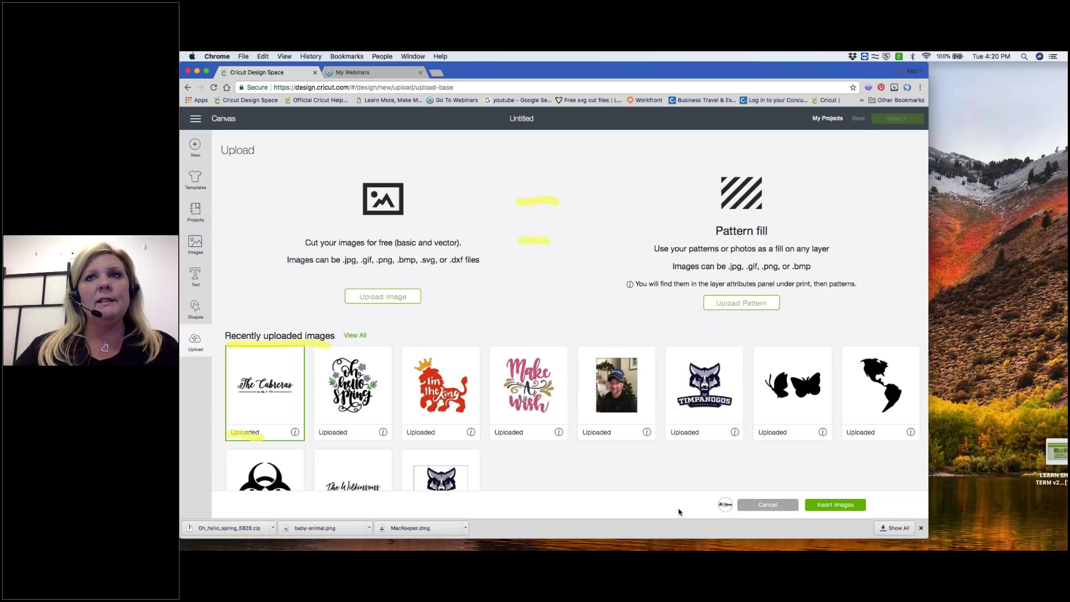
click(835, 506)
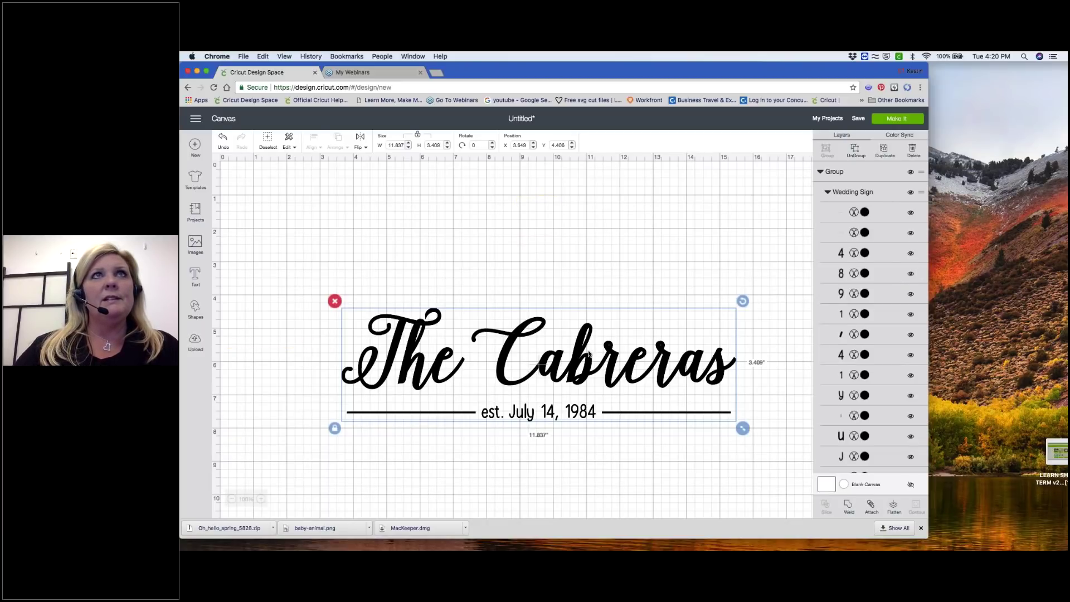
Move the wedding sign to about X 1.8, Y 1.27 and resize it to about 10.1 by 2.9 inches.
drag(589, 354, 528, 249)
drag(680, 325, 617, 337)
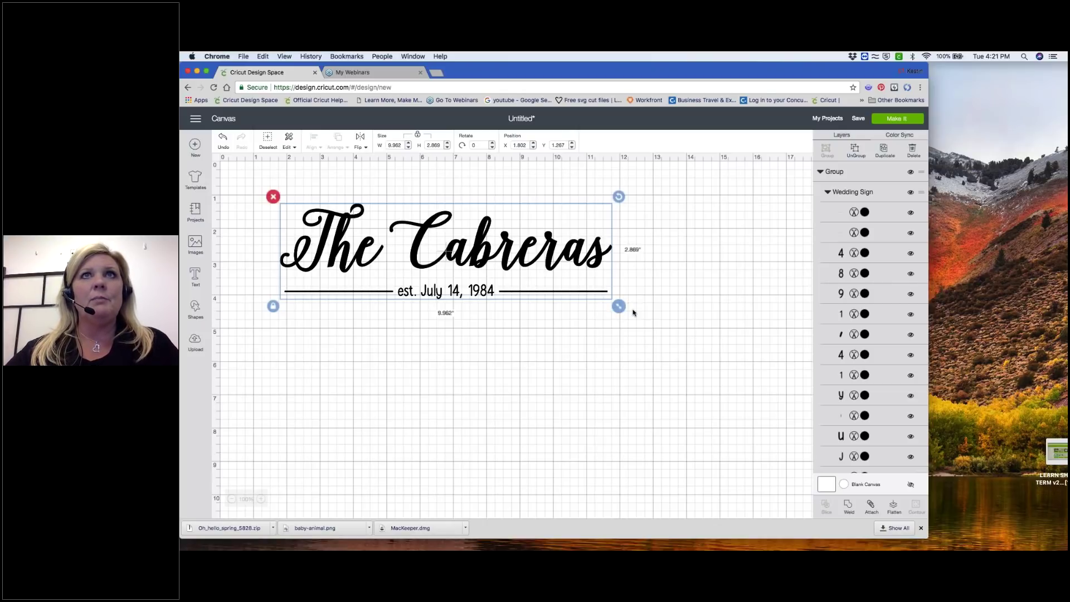
drag(618, 308, 739, 417)
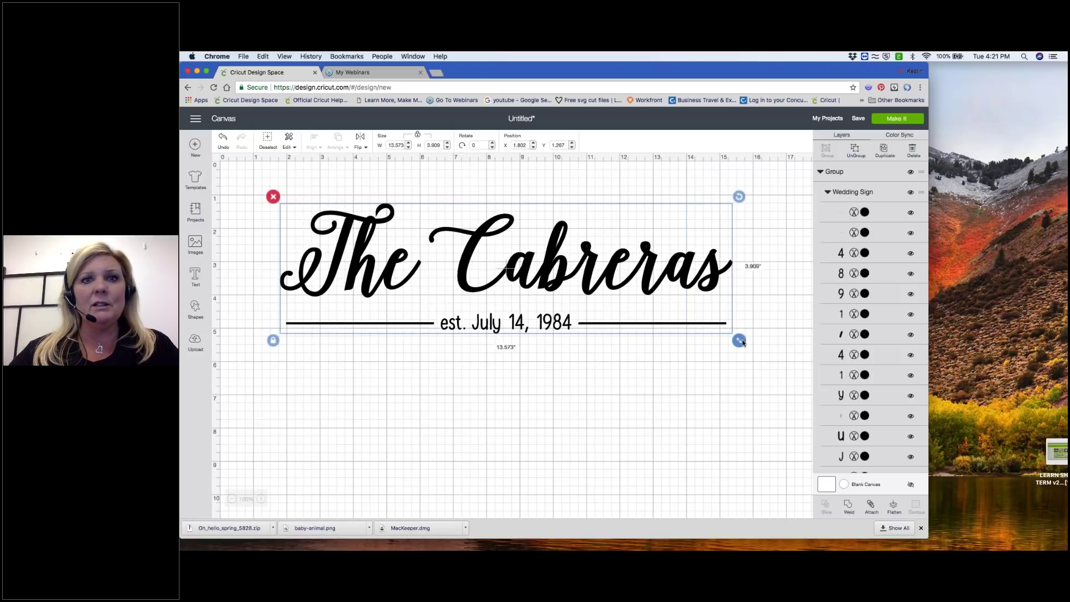
drag(742, 342, 522, 256)
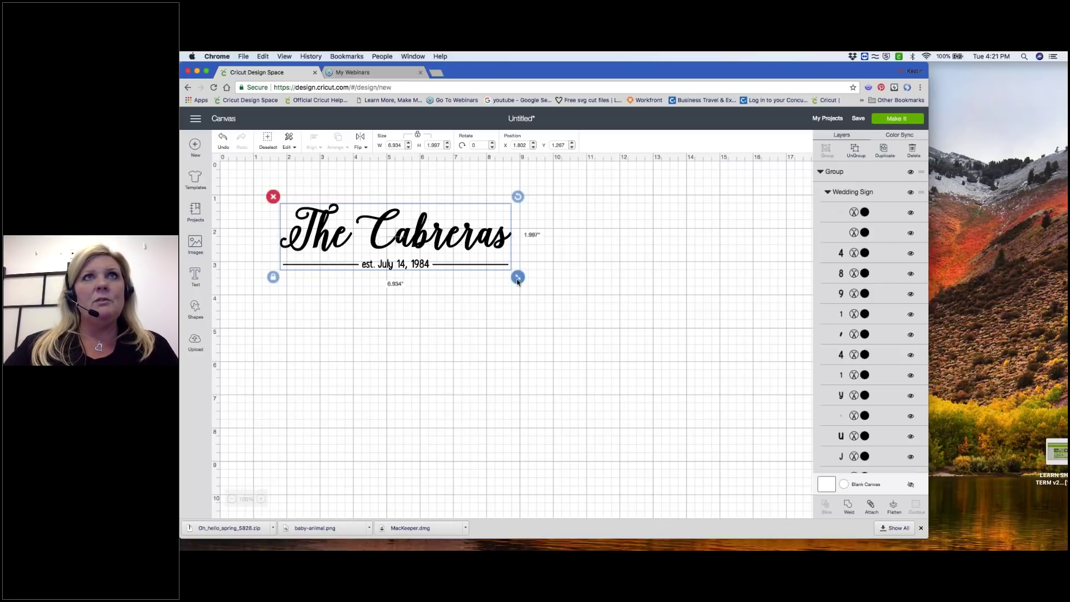
drag(517, 280, 623, 378)
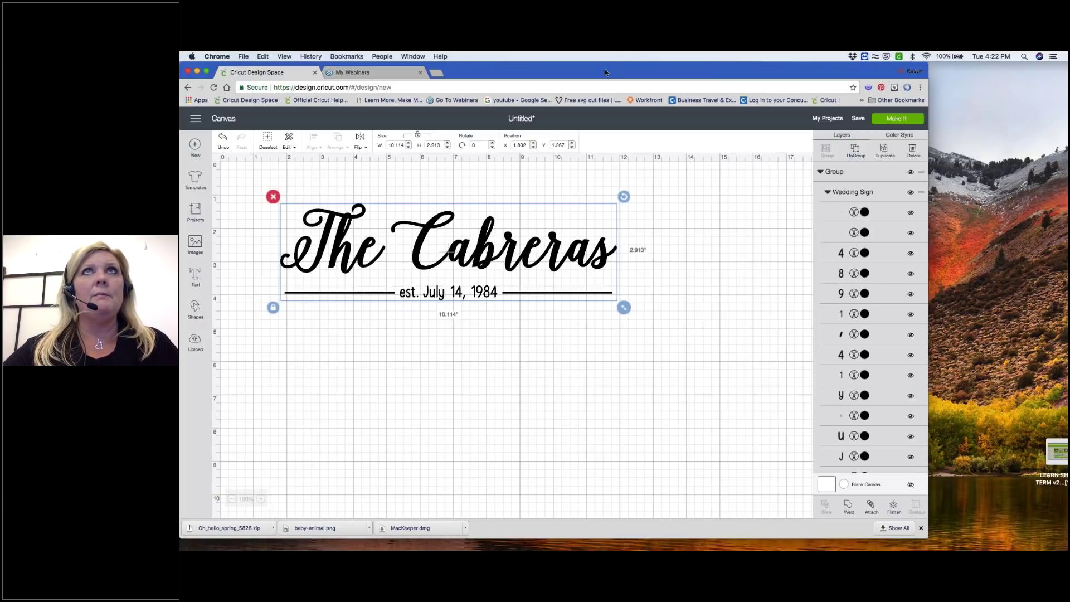
Switch to the PowerPoint presentation and start the slide show from slide 8 on vector and basic (raster) images.
drag(605, 69, 607, 79)
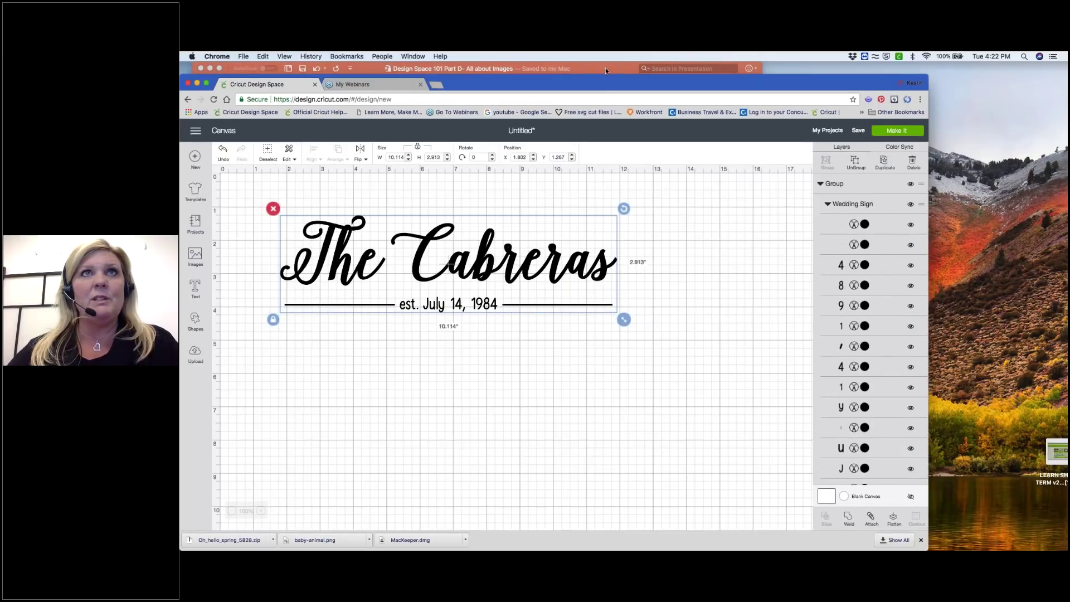
click(605, 68)
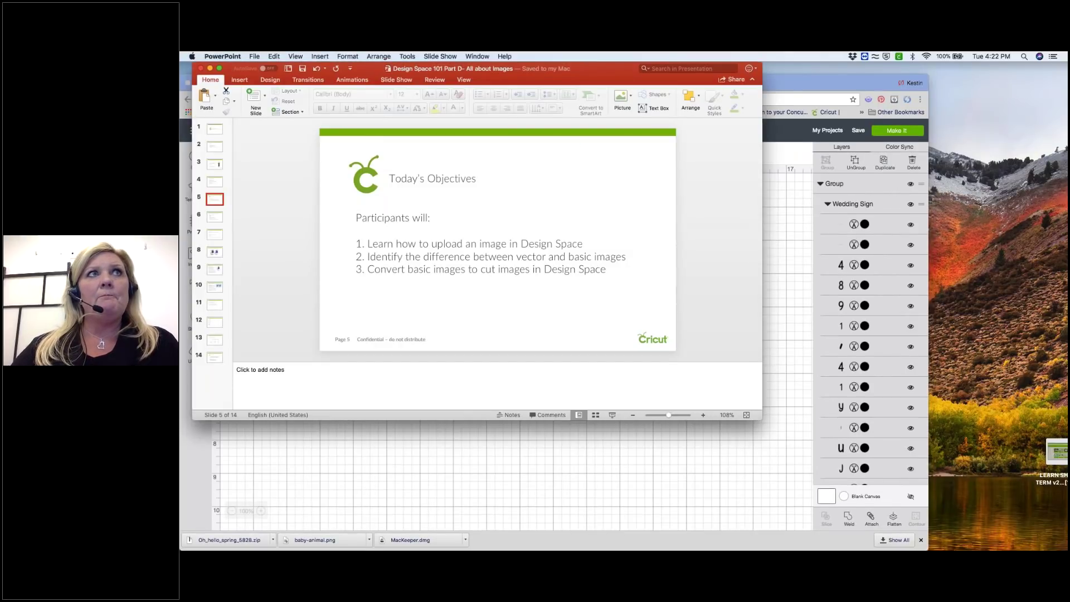
click(214, 253)
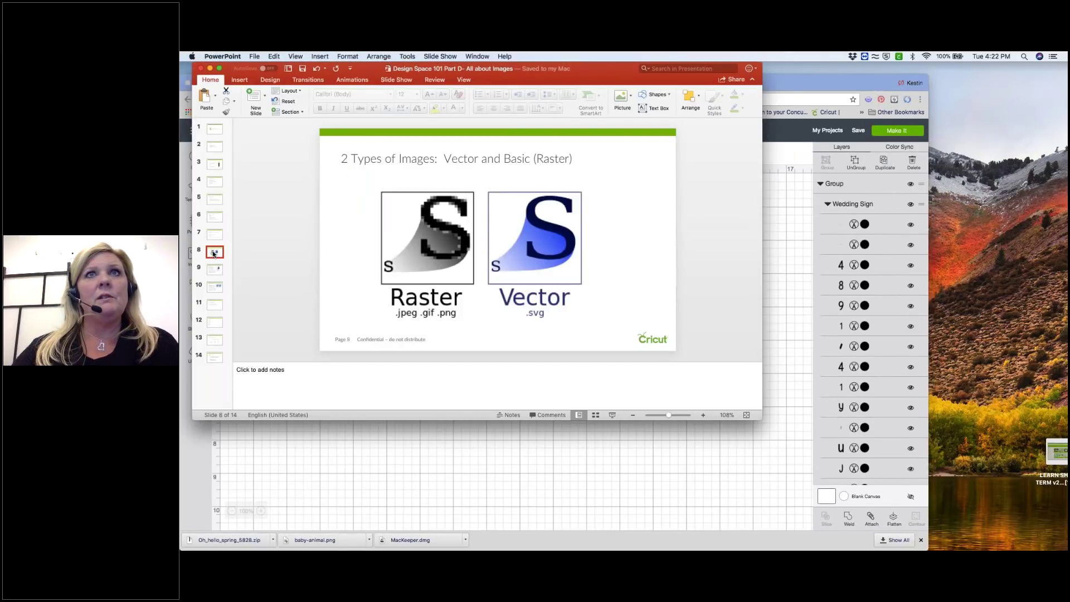
click(612, 415)
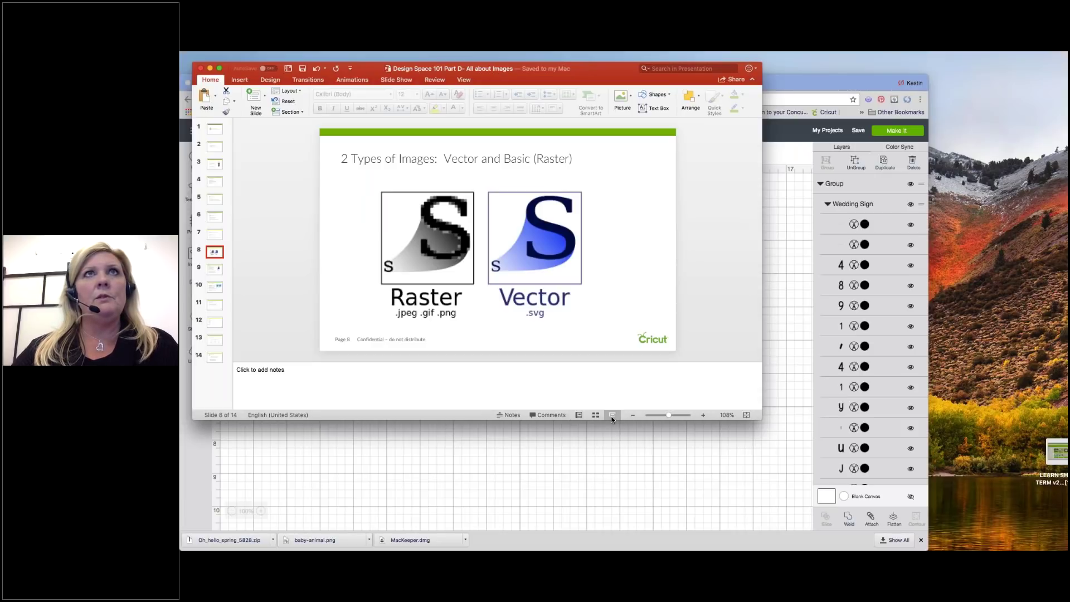
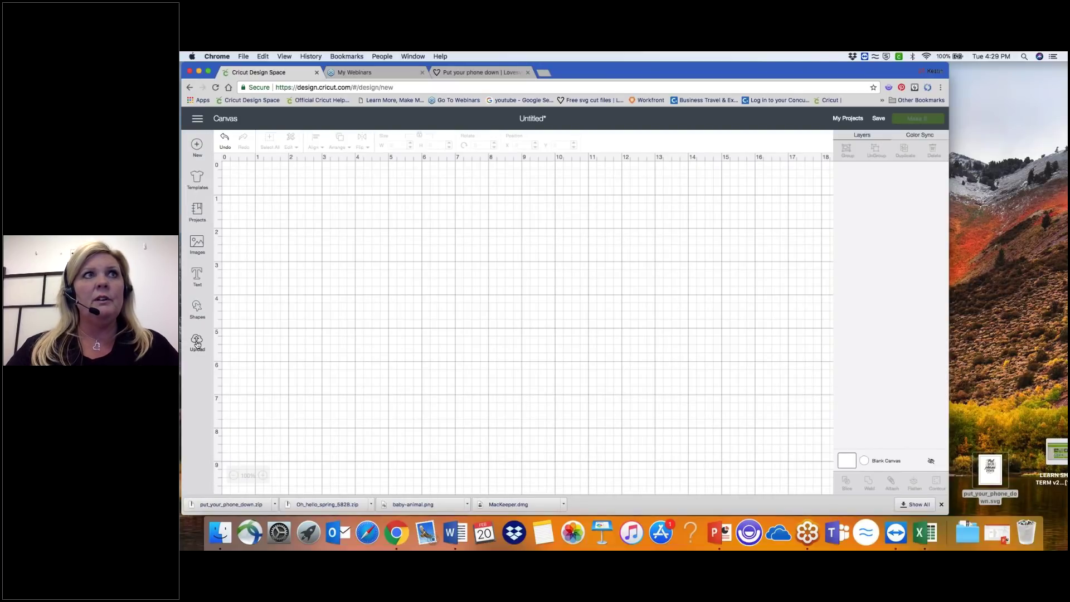
Start another image upload and add the red LOVE image file from the computer.
click(197, 343)
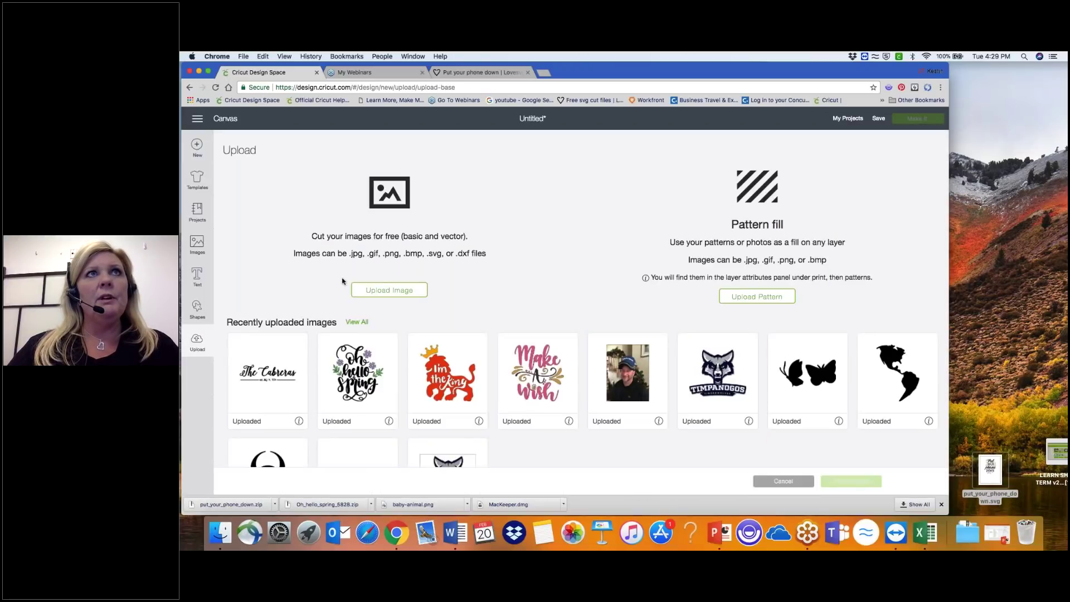
click(380, 291)
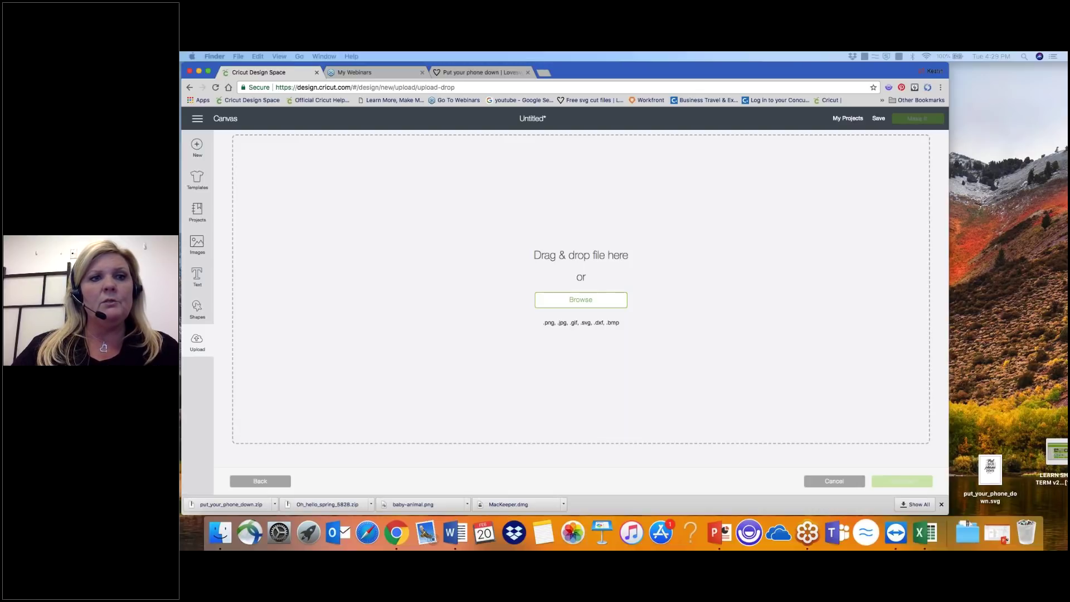
drag(167, 226, 572, 261)
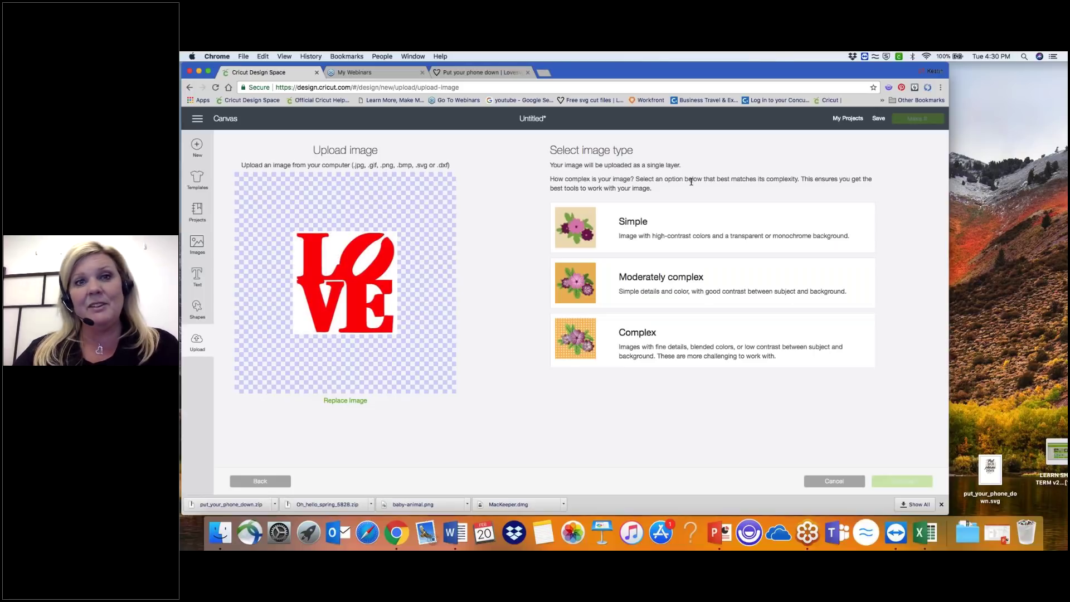
Compare the Simple, Moderately complex and Complex image types for the LOVE image and choose Simple.
click(704, 233)
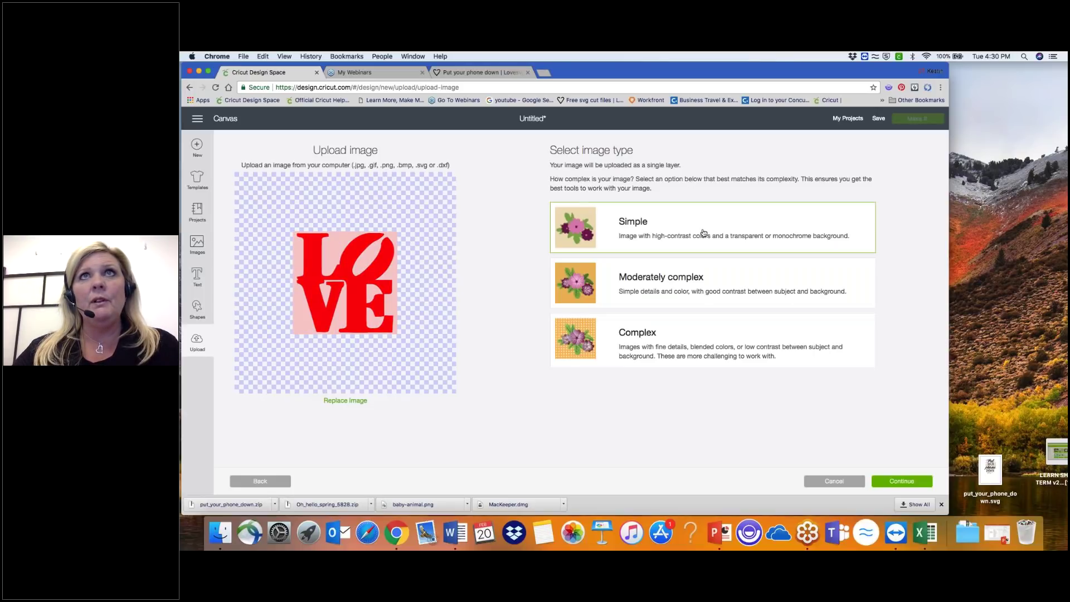
click(732, 275)
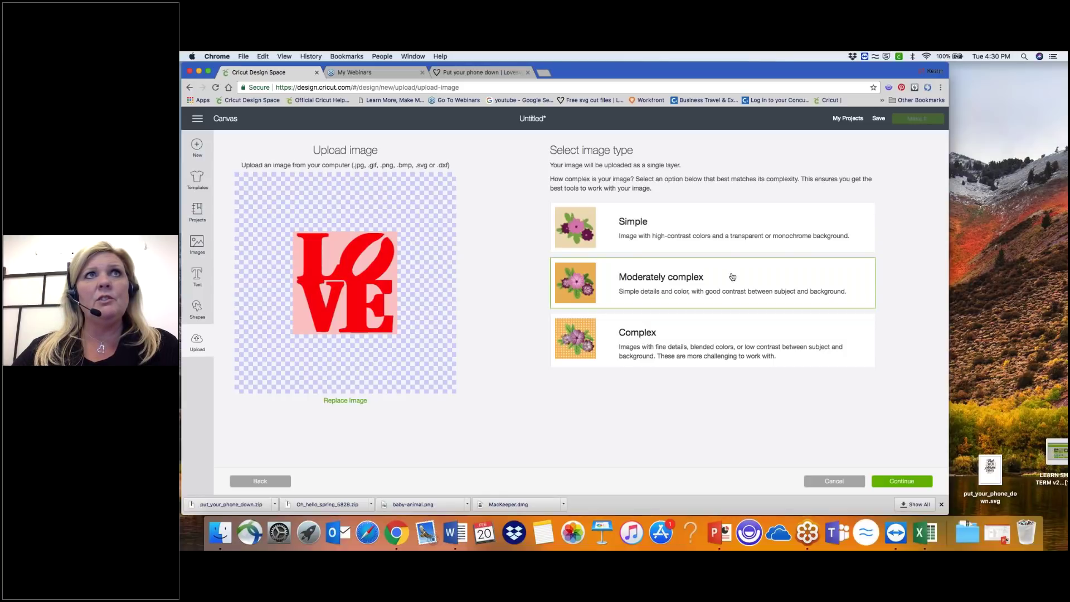
click(782, 333)
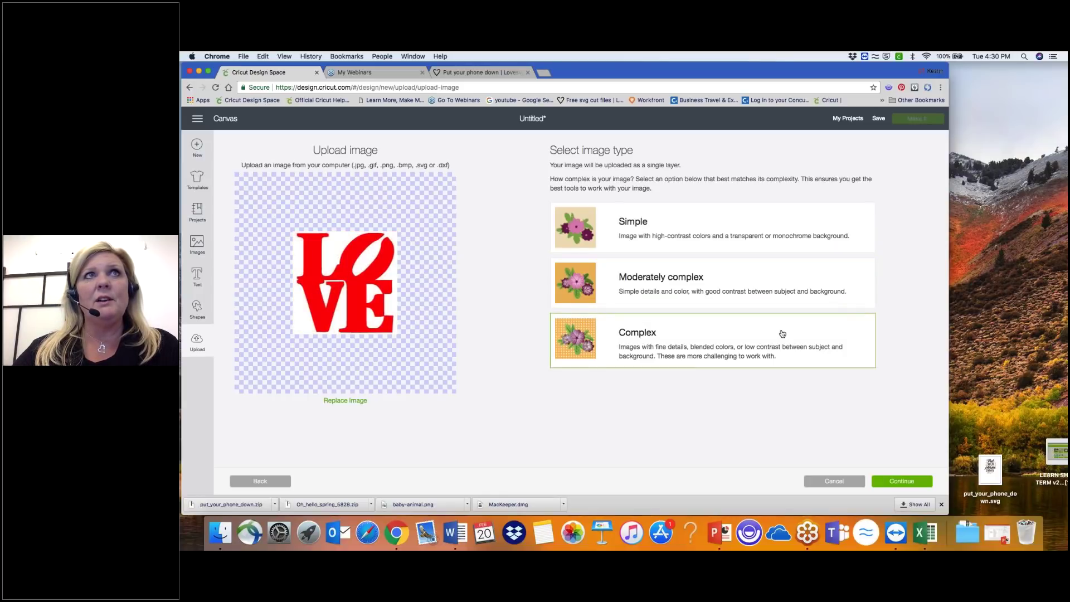
click(709, 235)
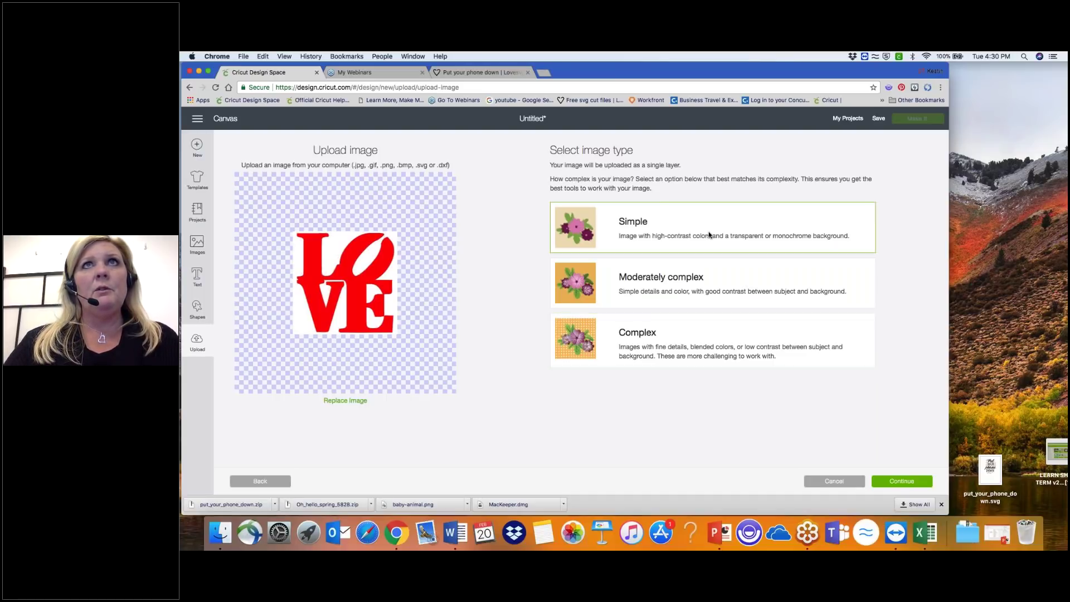
Continue to editing the LOVE image and preview its cut shape with the background still in place.
click(906, 483)
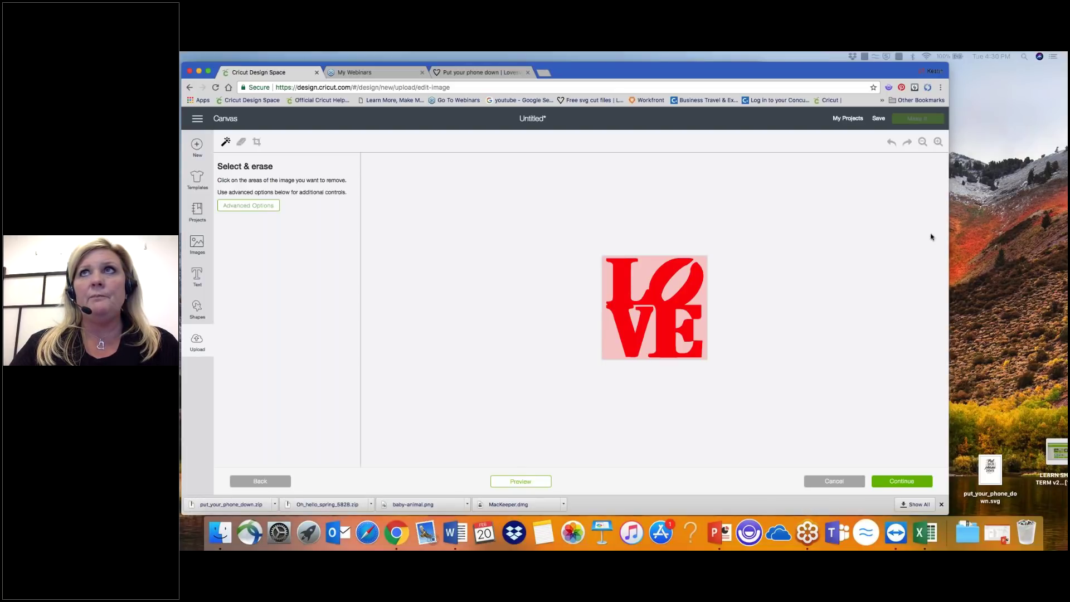
key(ctrl+shift+a)
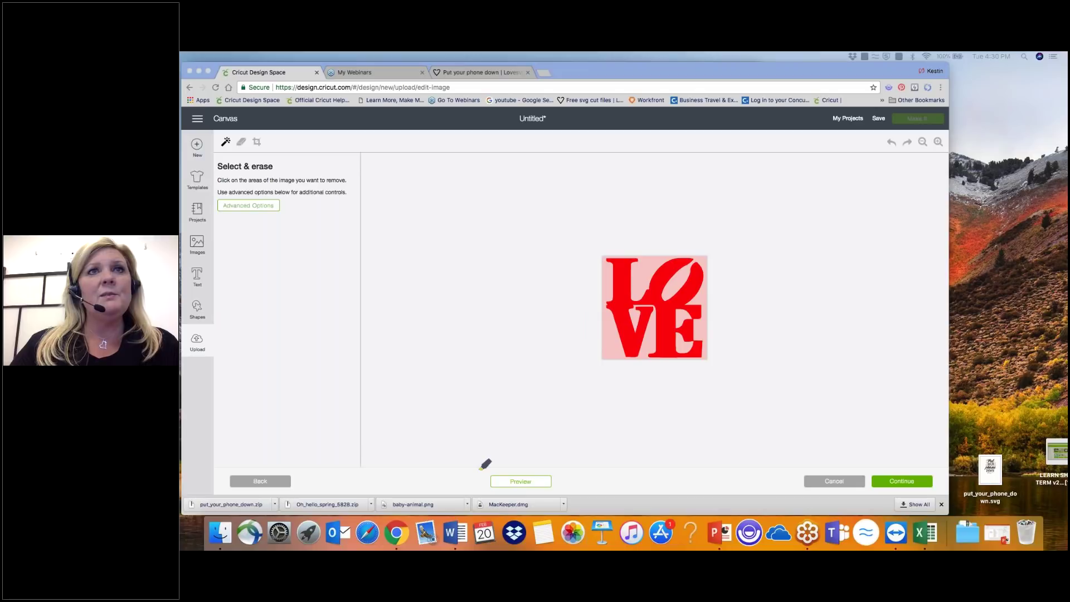
mouse_move(496, 469)
mouse_down()
mouse_move(551, 469)
mouse_move(555, 486)
mouse_move(484, 489)
mouse_move(480, 472)
mouse_move(499, 466)
mouse_up()
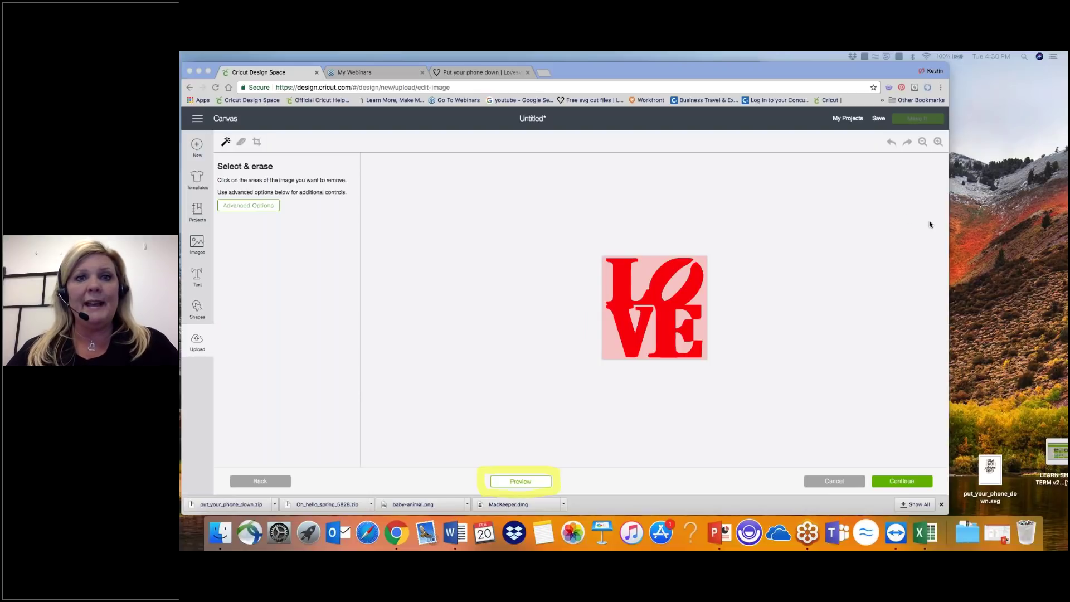
click(524, 483)
click(524, 483)
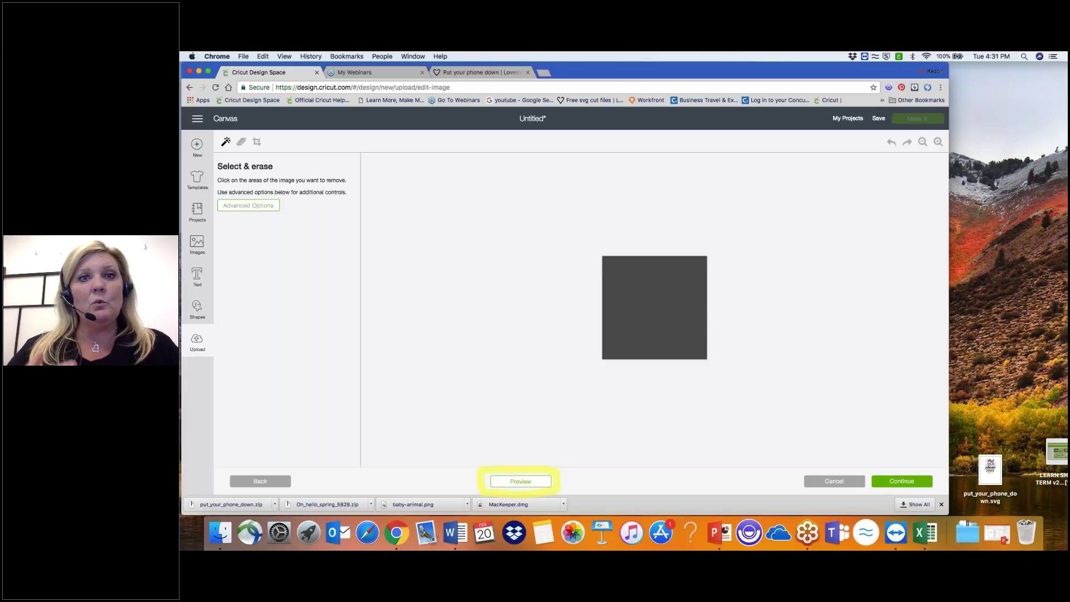
click(522, 482)
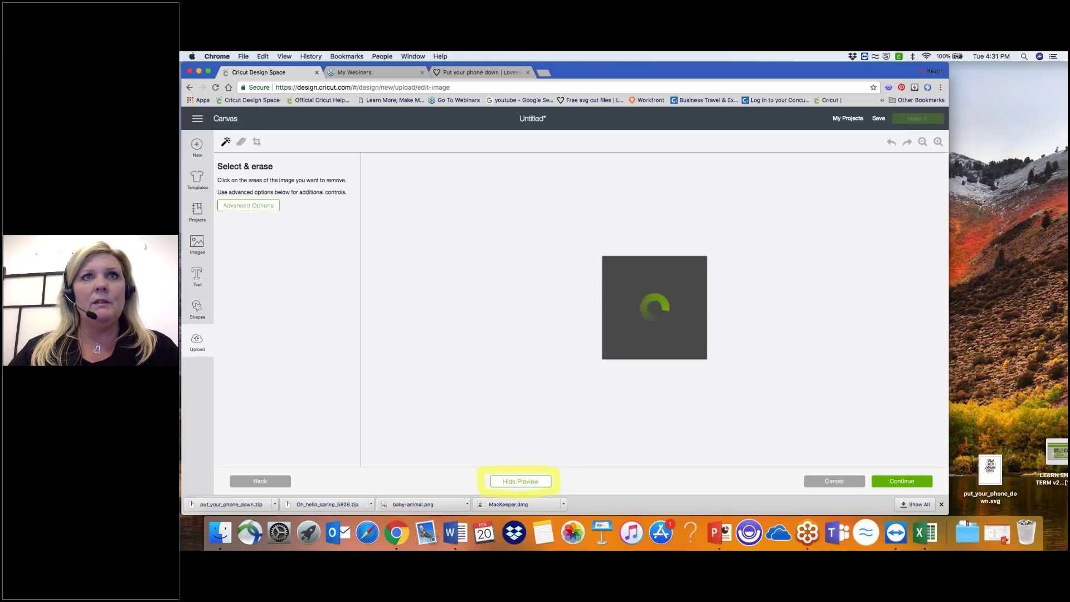
click(522, 484)
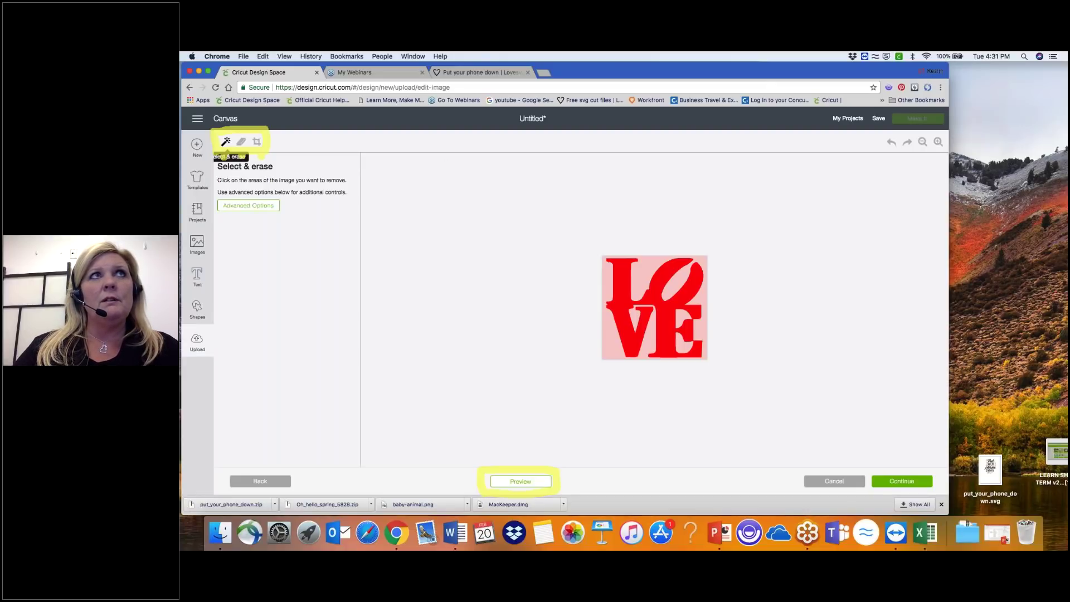
Erase the background around the LOVE letters with Select & erase and check the result in the cut preview.
click(609, 346)
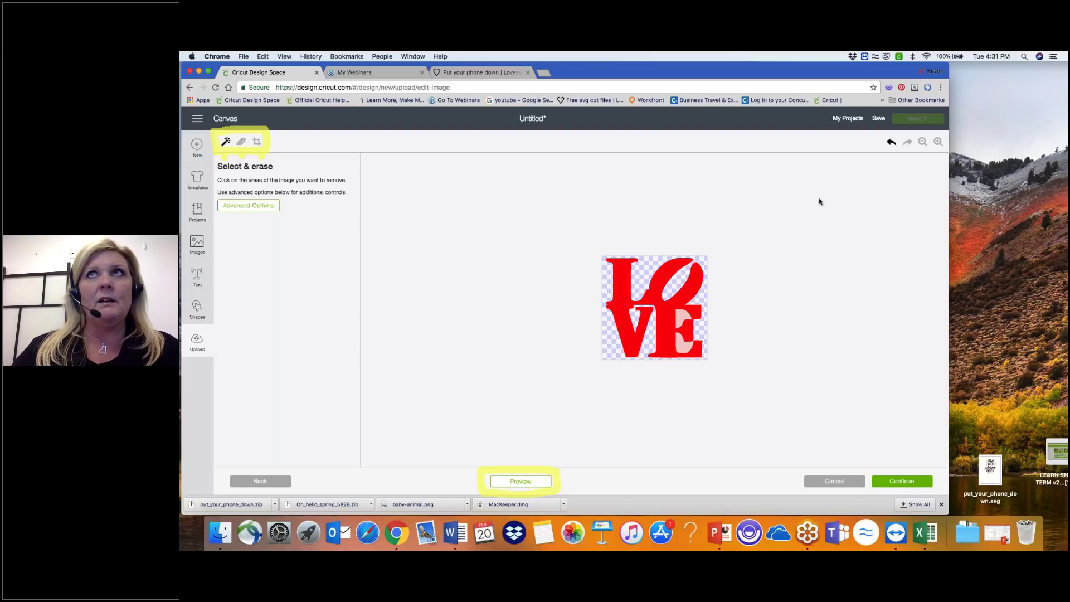
click(893, 144)
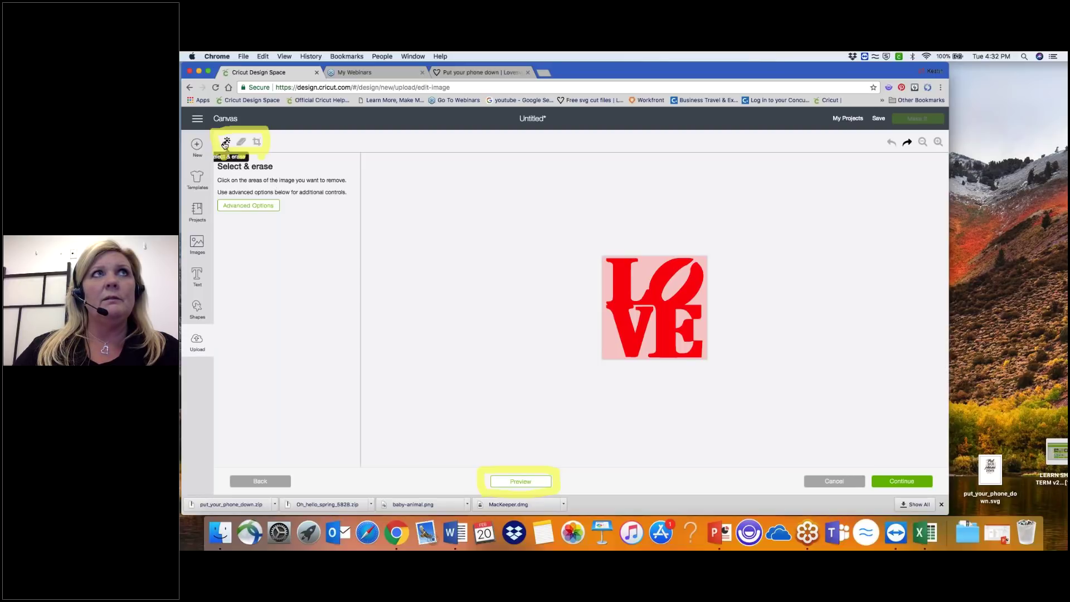
click(607, 332)
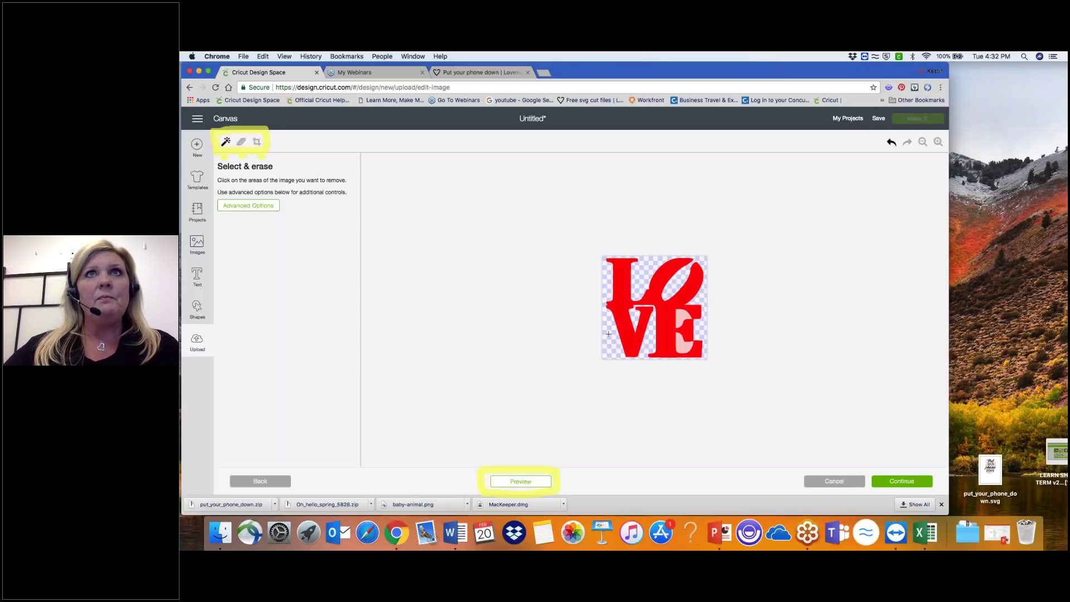
click(538, 482)
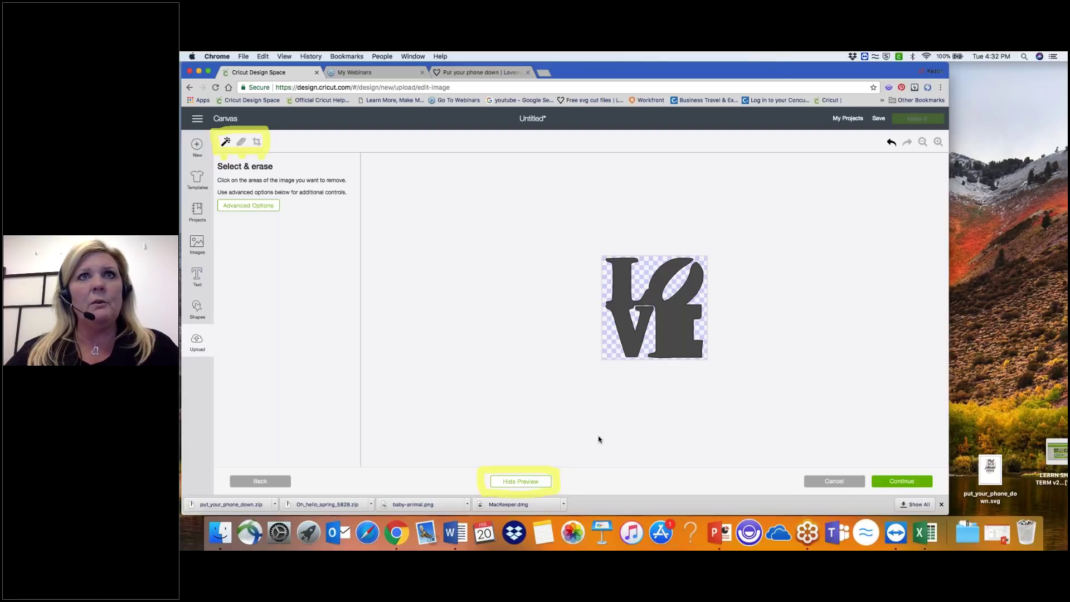
click(529, 482)
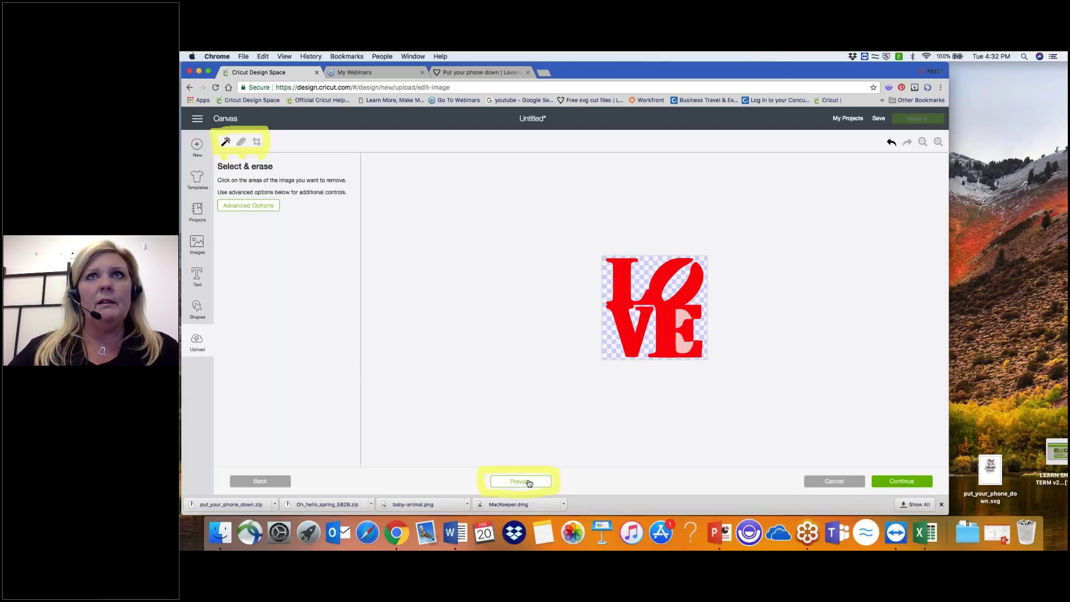
Erase the two enclosed background areas inside the letter E and preview the cut image.
click(682, 316)
click(683, 345)
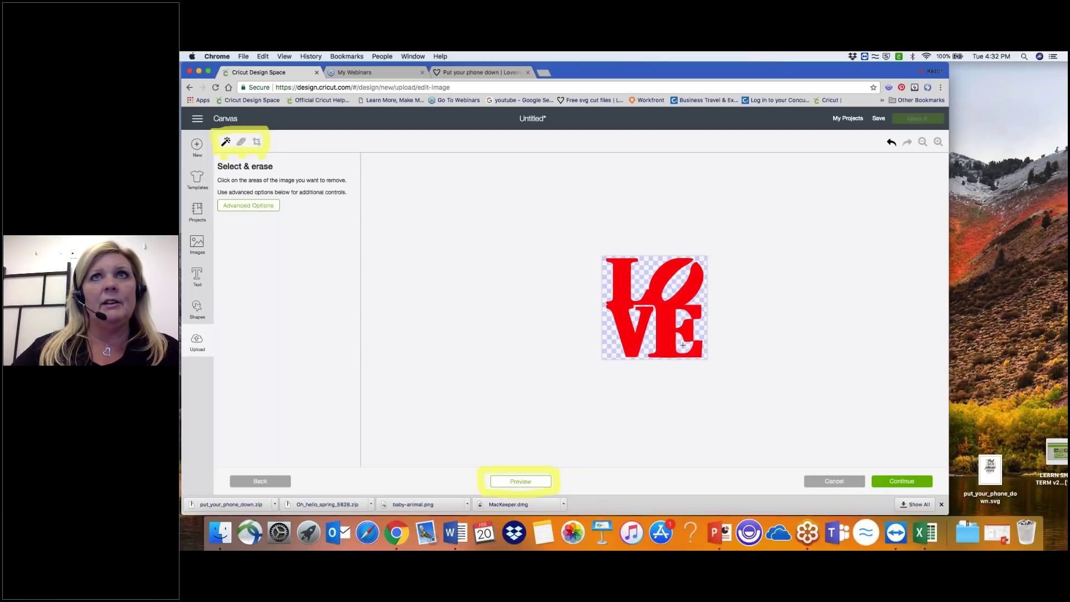
click(521, 481)
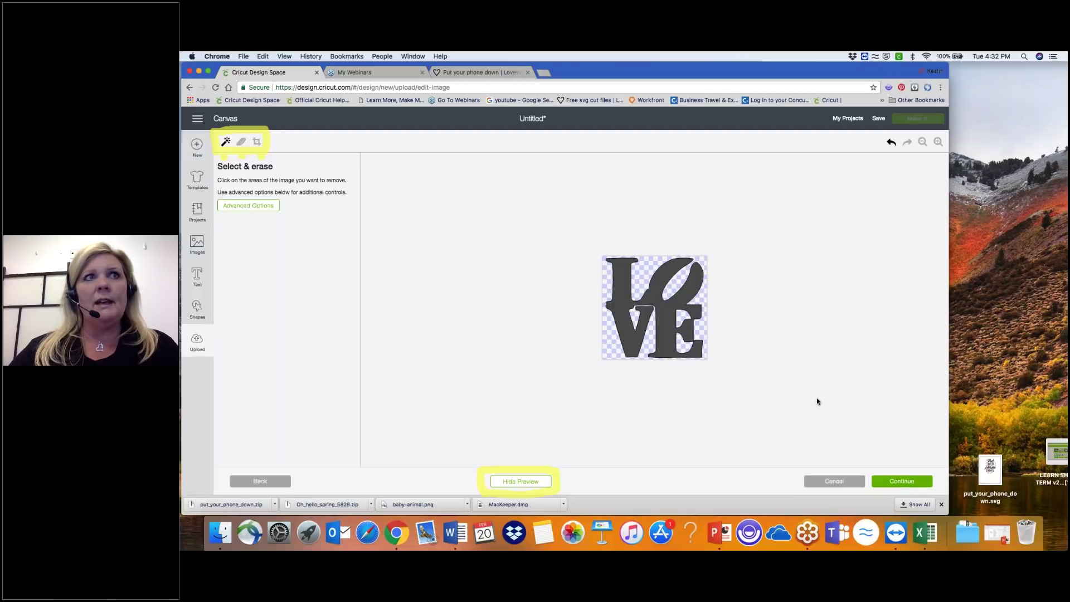
Continue to the save options and save the LOVE image as a cut image instead of print then cut.
click(910, 483)
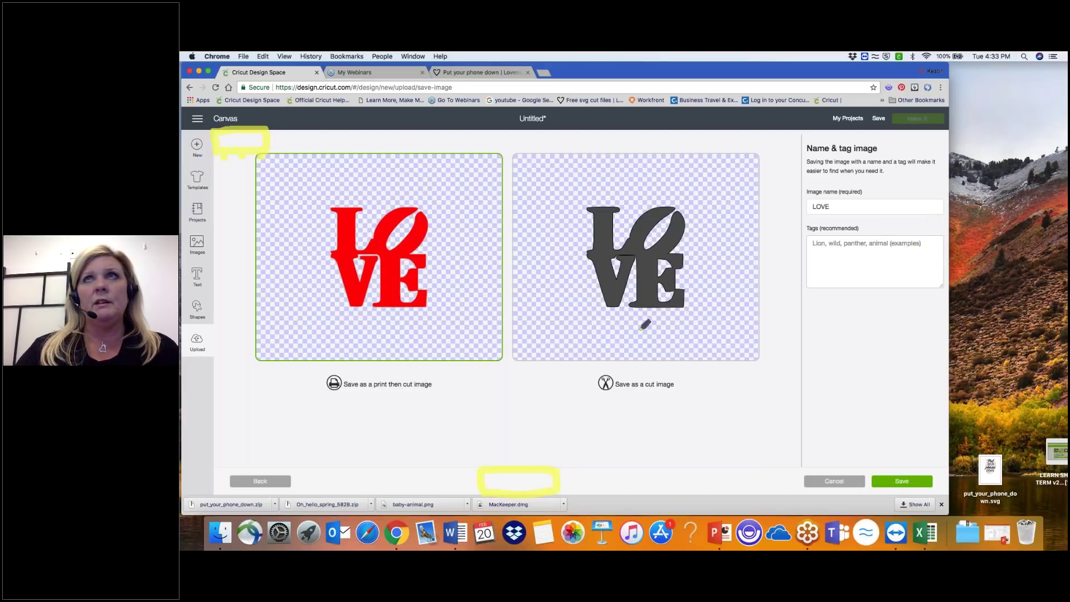
drag(341, 398, 438, 395)
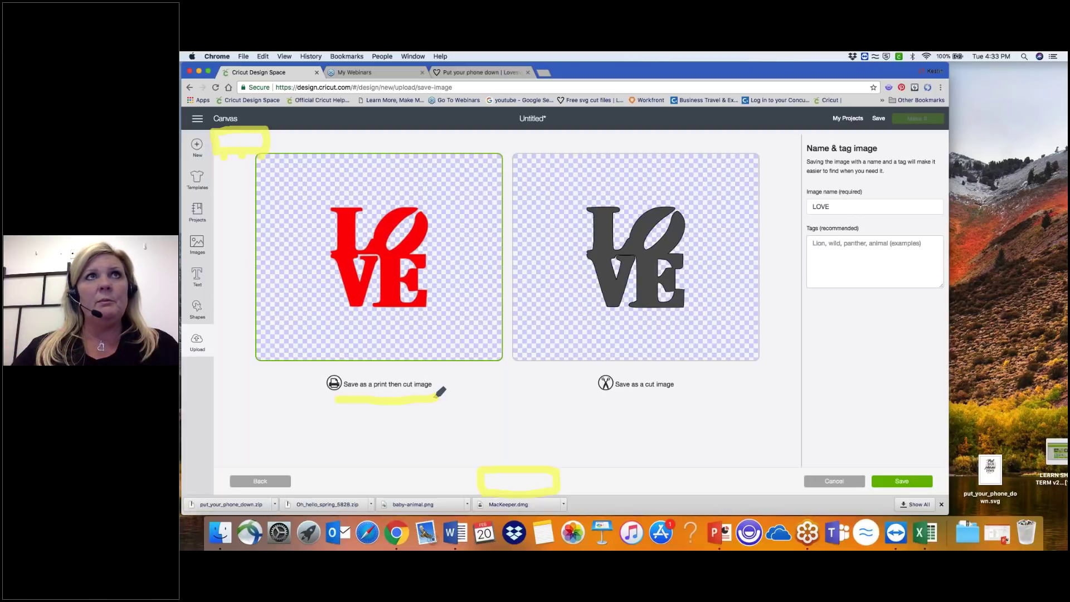
drag(604, 397, 685, 396)
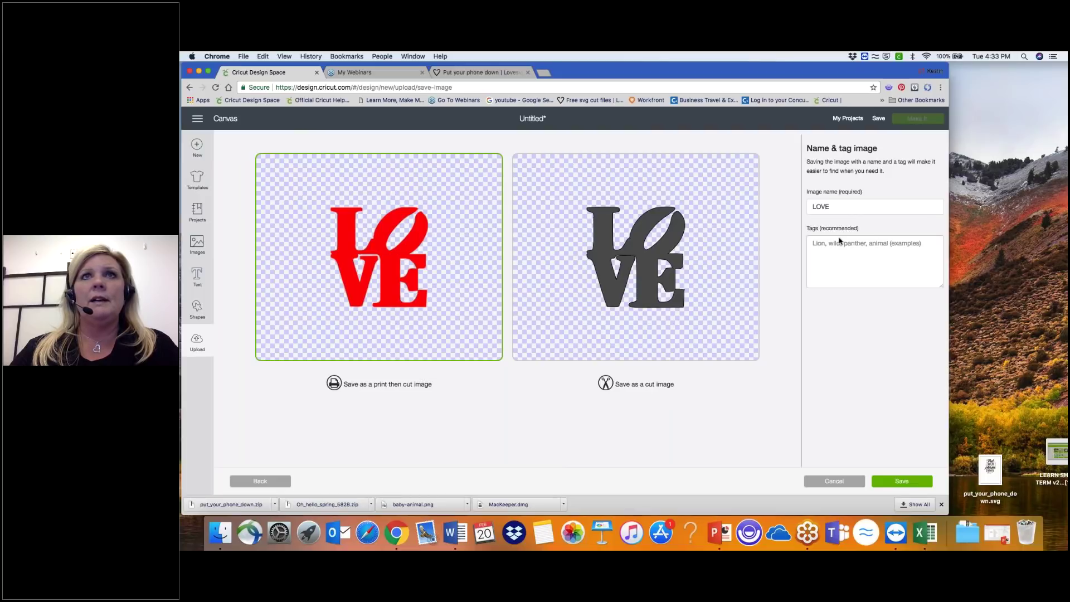
click(685, 309)
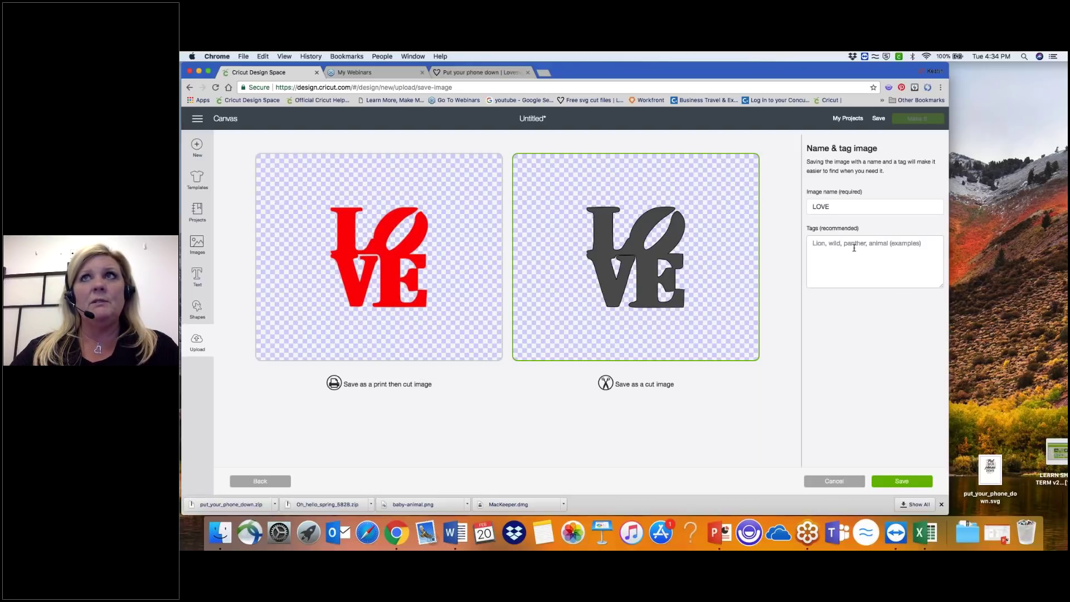
click(898, 481)
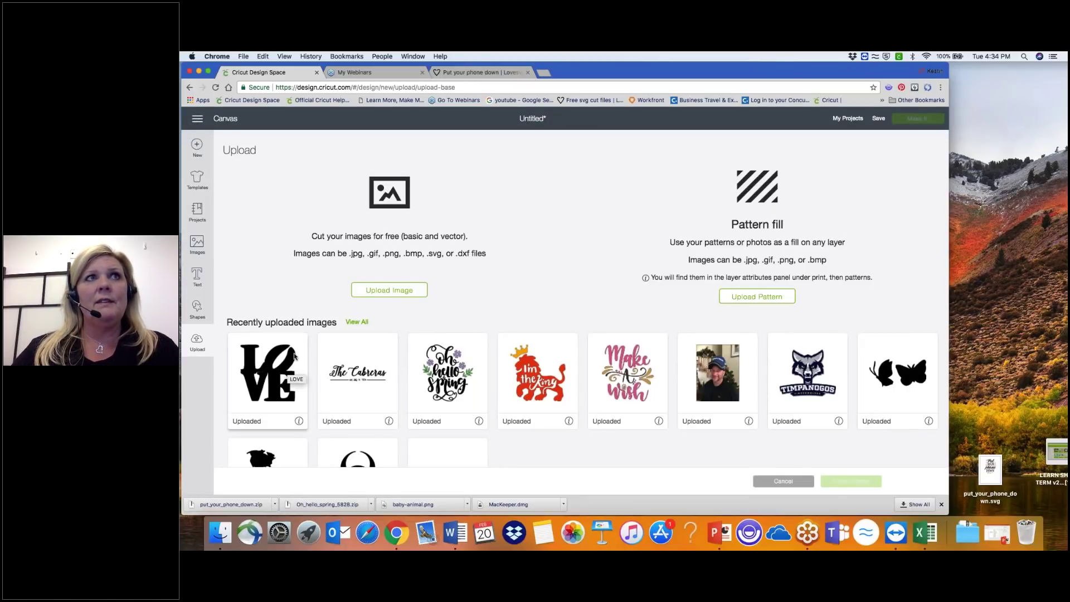
Insert the uploaded LOVE image from the recently uploaded images onto the canvas.
double_click(277, 423)
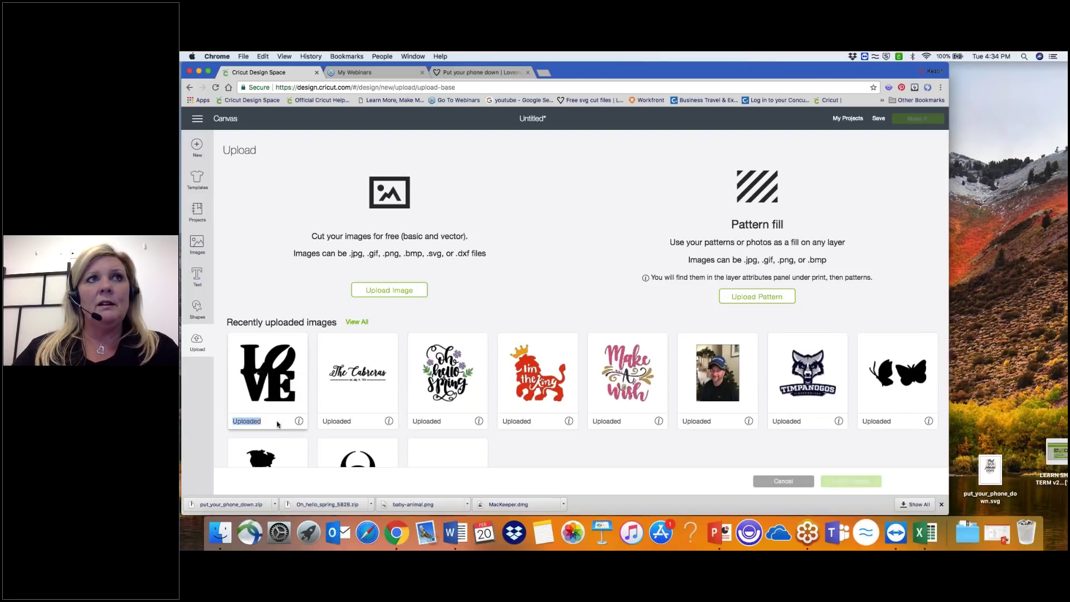
click(300, 368)
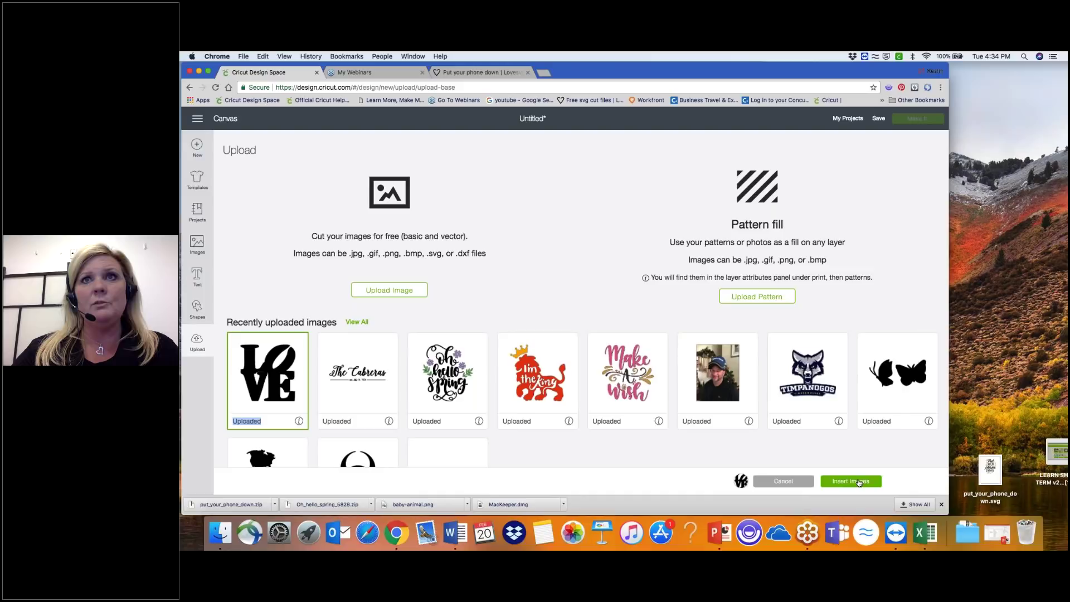
click(859, 483)
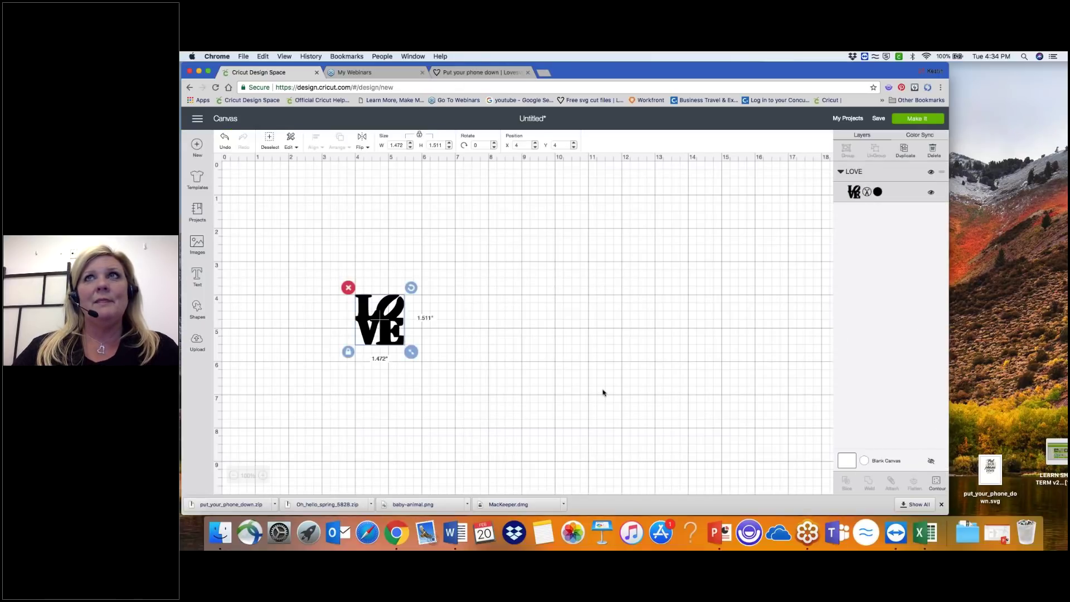
Resize the LOVE image to about 4.8 by 4.9 inches and move it to about X 1.76, Y 1.46.
drag(411, 351, 542, 440)
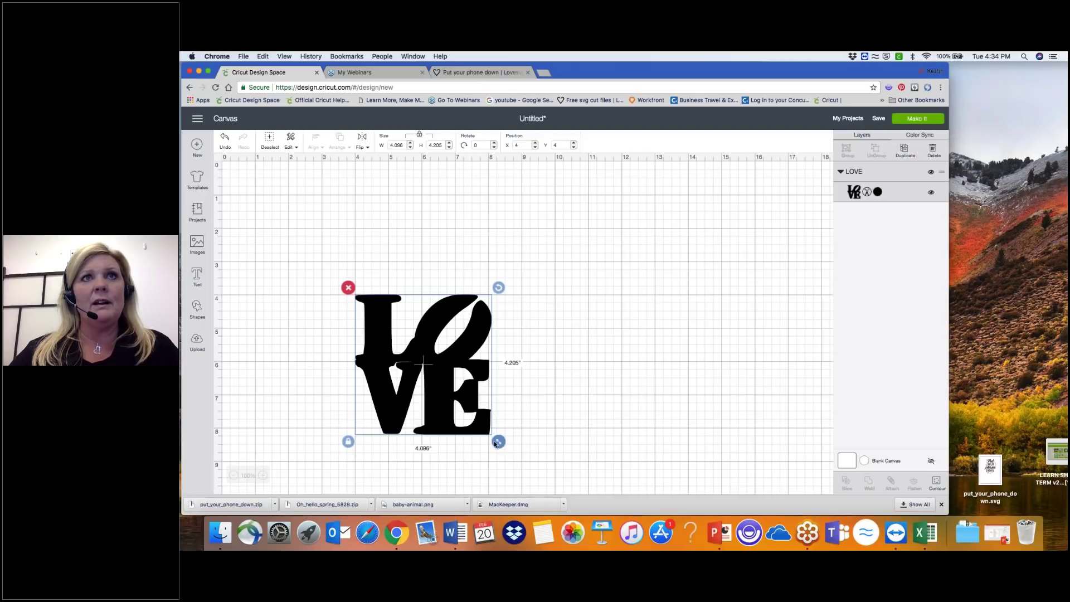
drag(498, 443, 473, 423)
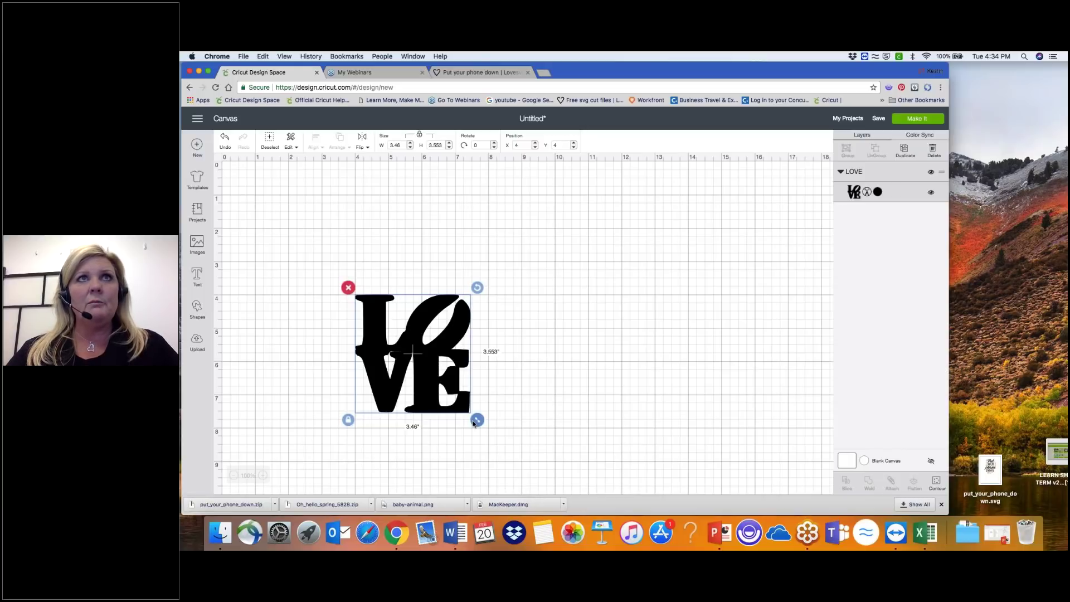
drag(477, 421, 516, 455)
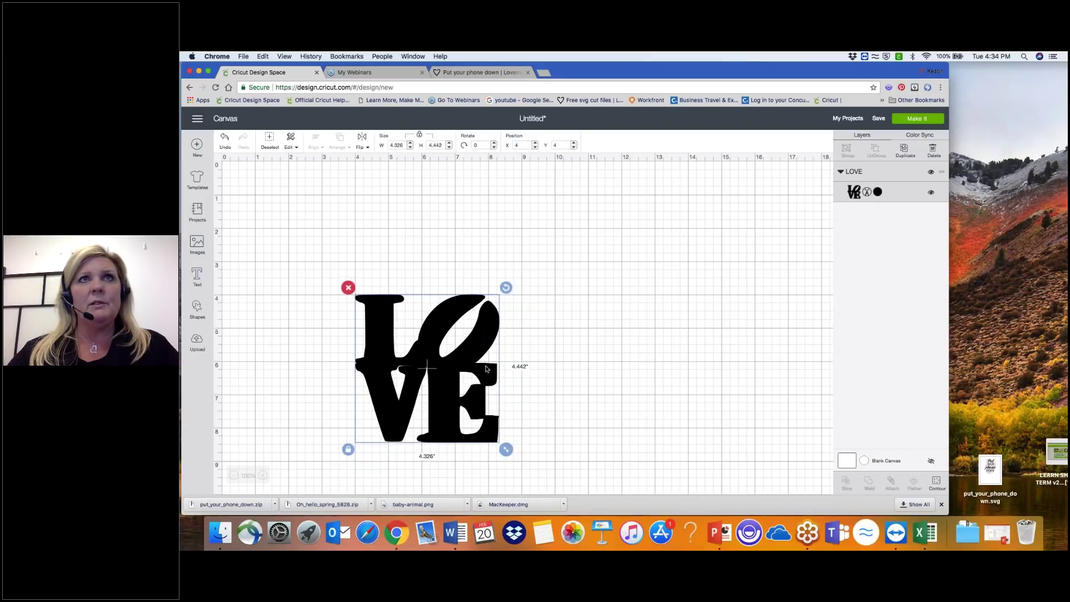
drag(469, 361, 395, 276)
drag(434, 368, 446, 383)
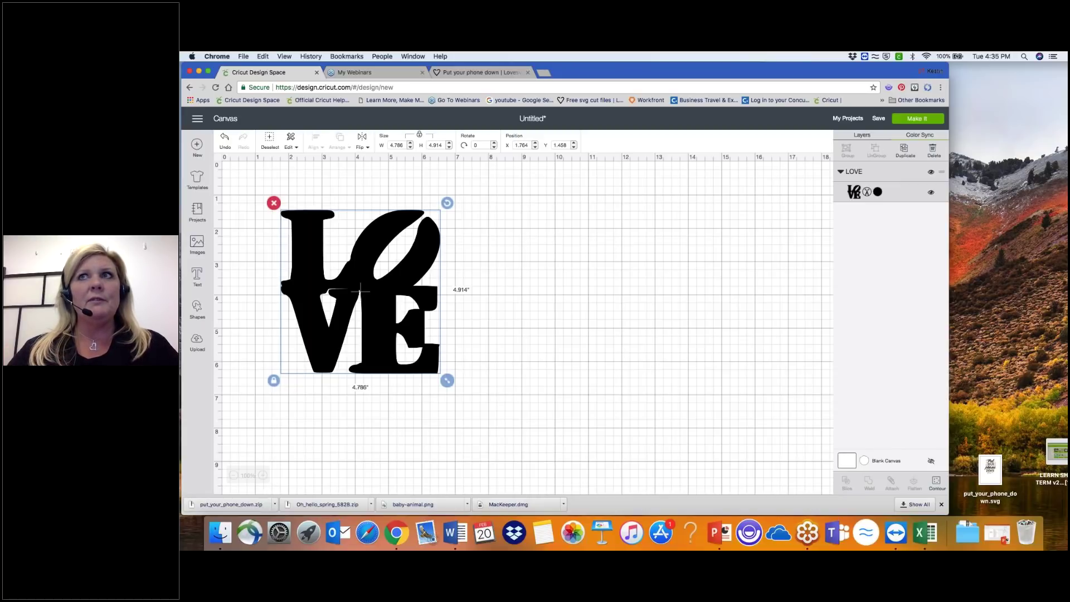
click(1028, 336)
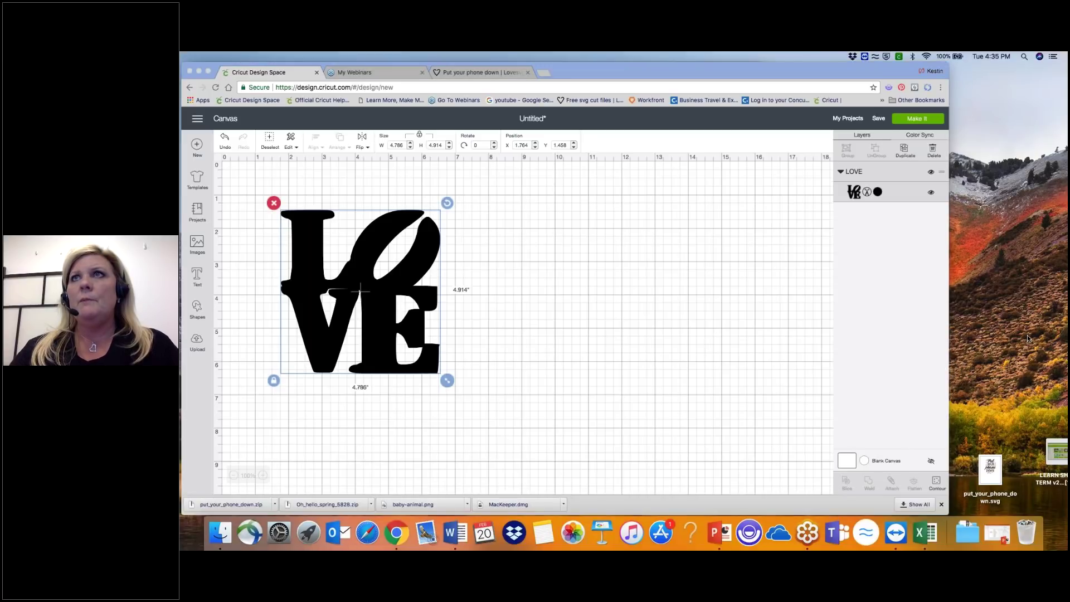
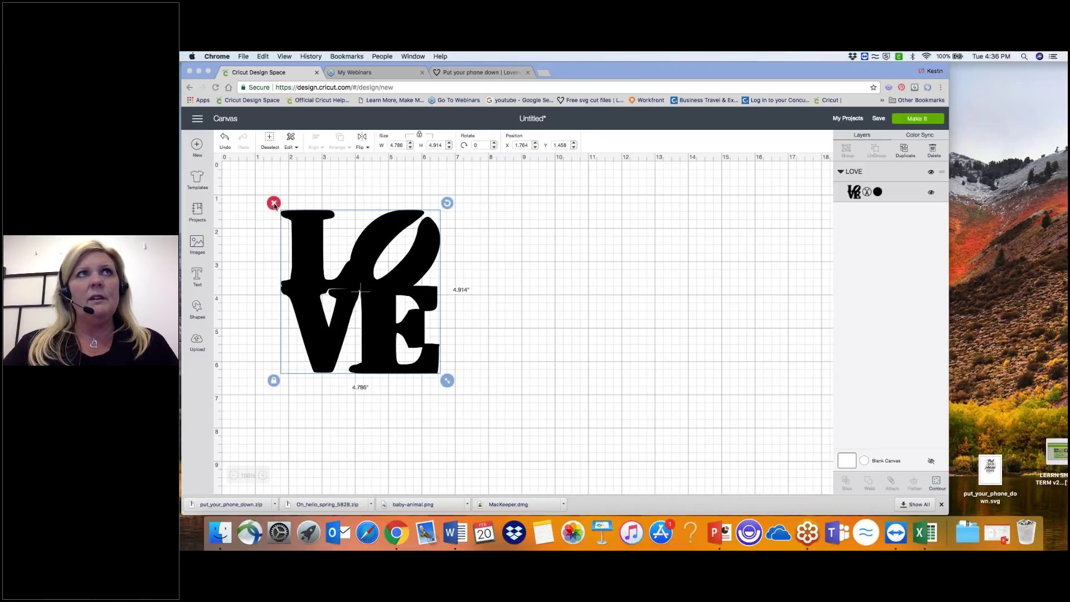
Delete the LOVE image from the canvas and add the red hearts with black swirls image as a new upload.
click(274, 204)
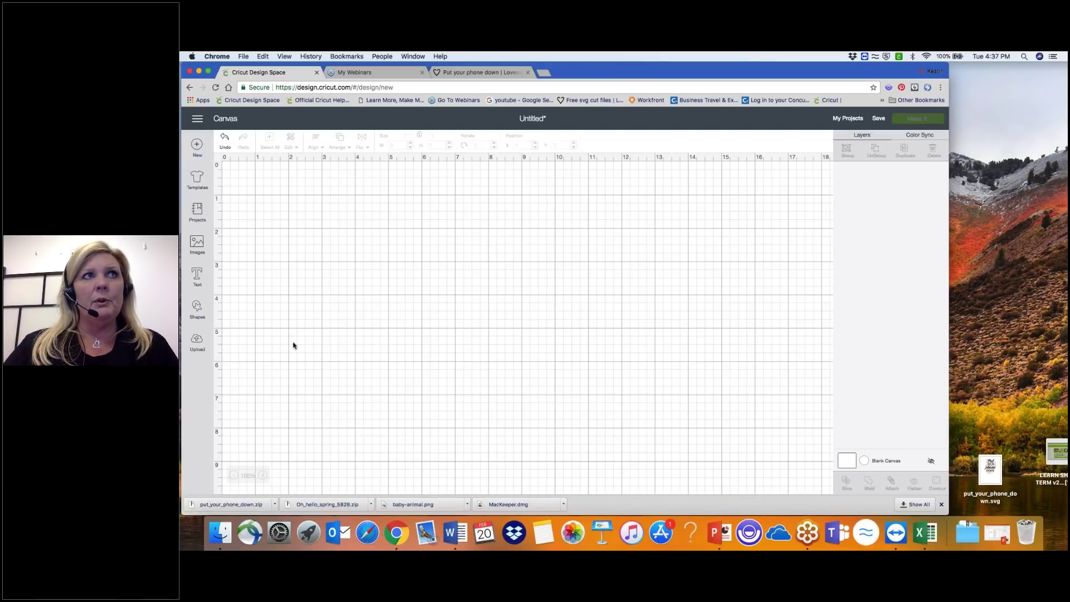
click(198, 342)
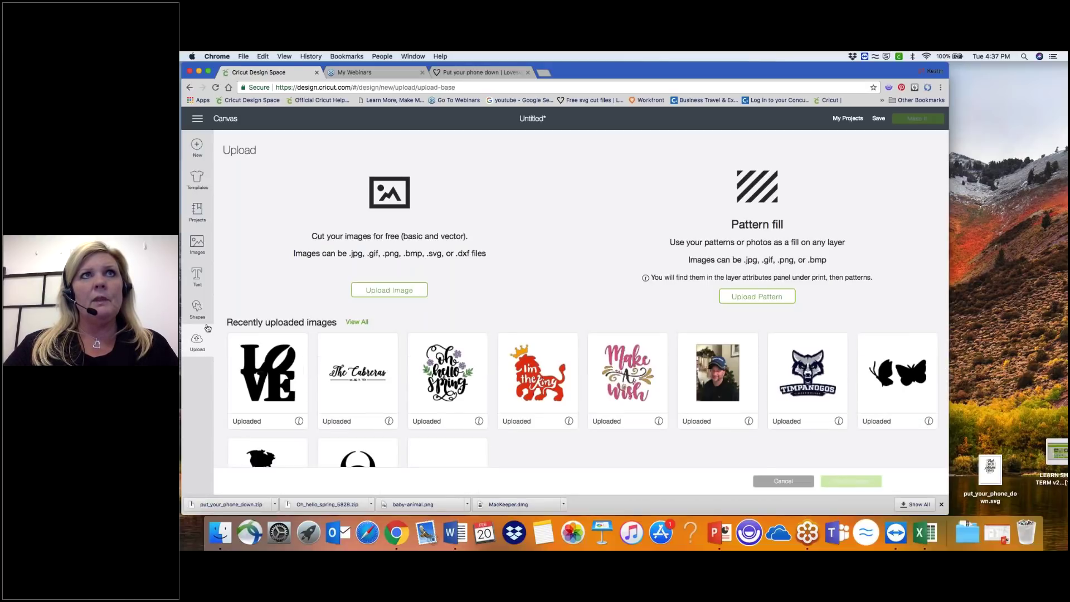
click(388, 294)
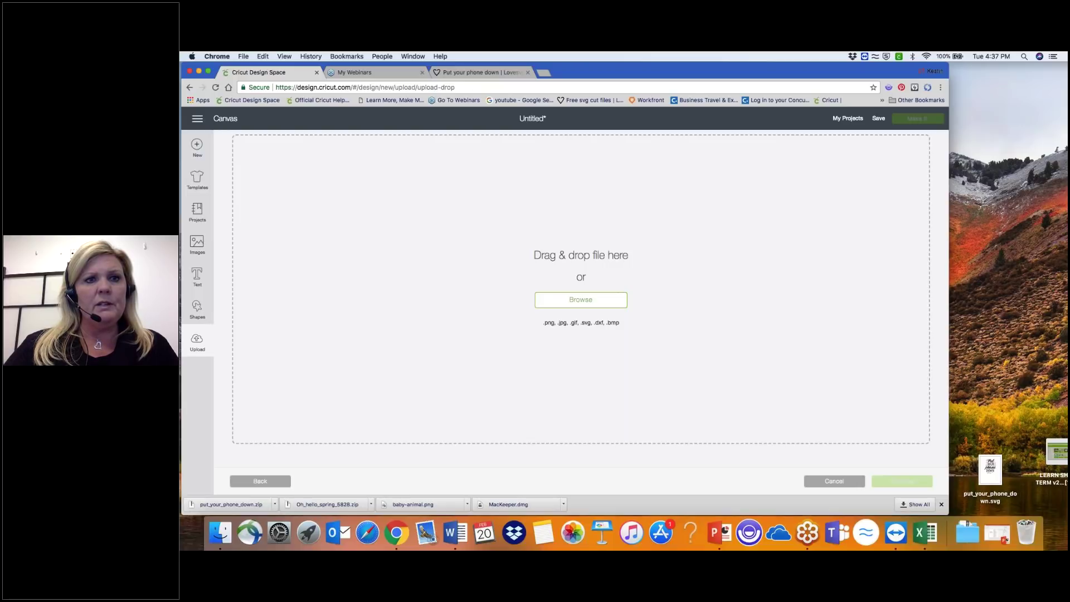
drag(197, 209, 633, 252)
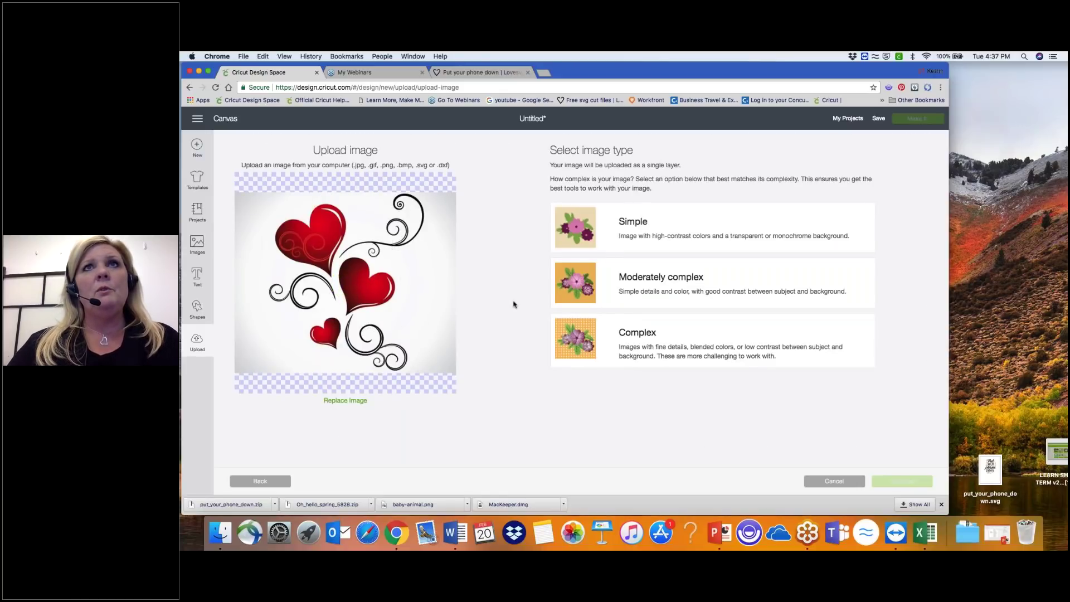
Set the hearts image type to Complex, continue to editing and preview its cut shape before any erasing.
click(674, 341)
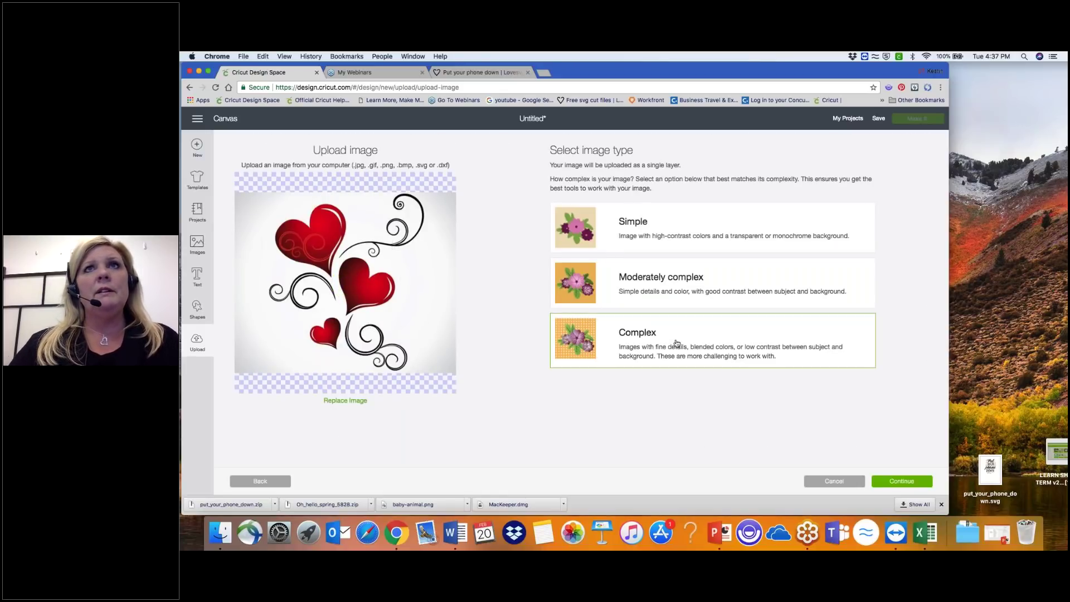
click(903, 481)
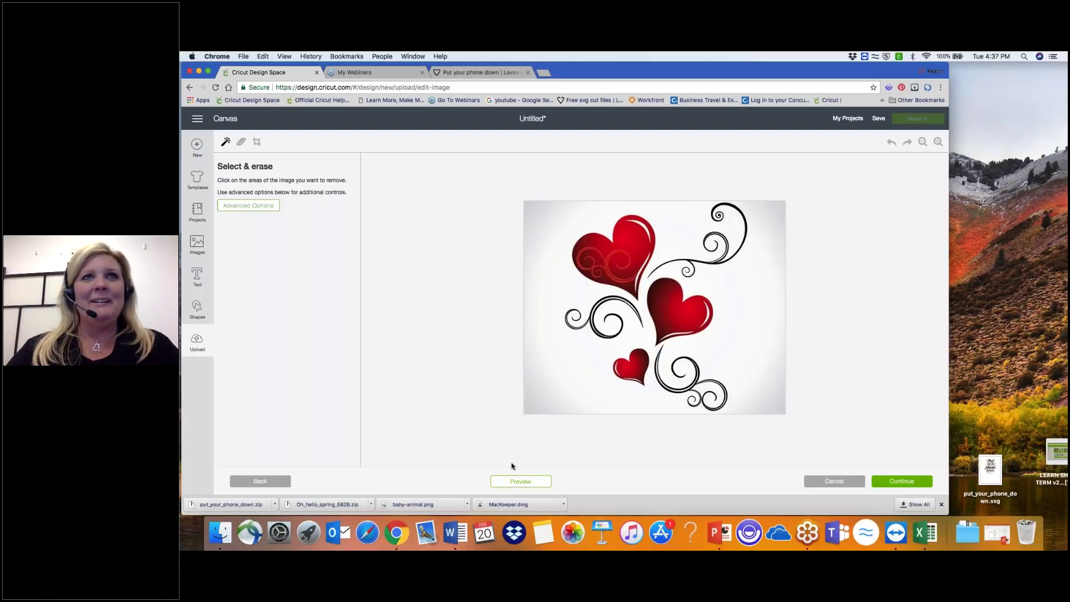
click(520, 481)
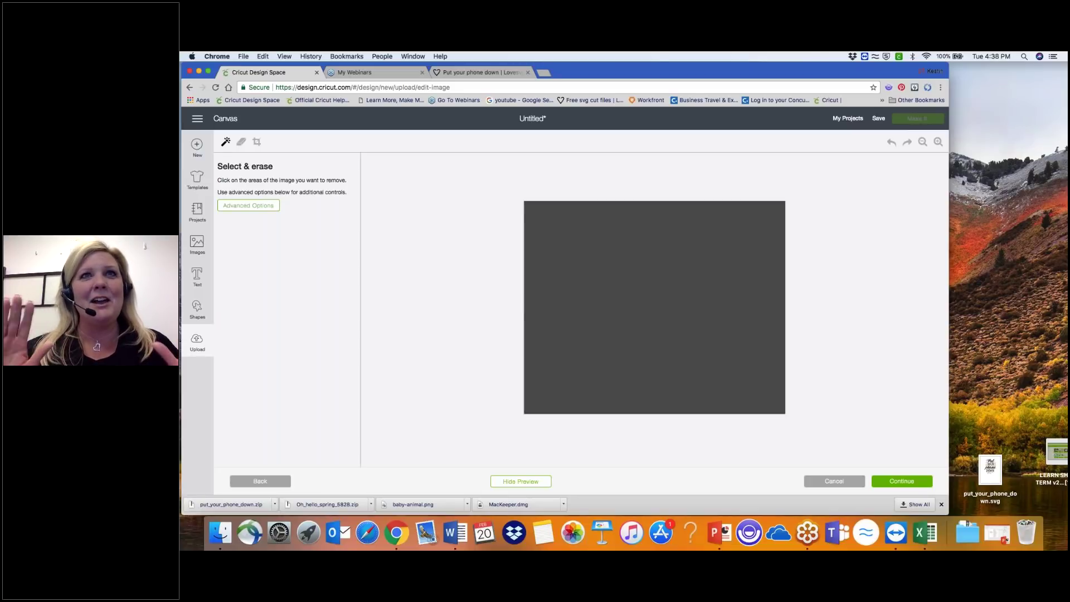
click(528, 482)
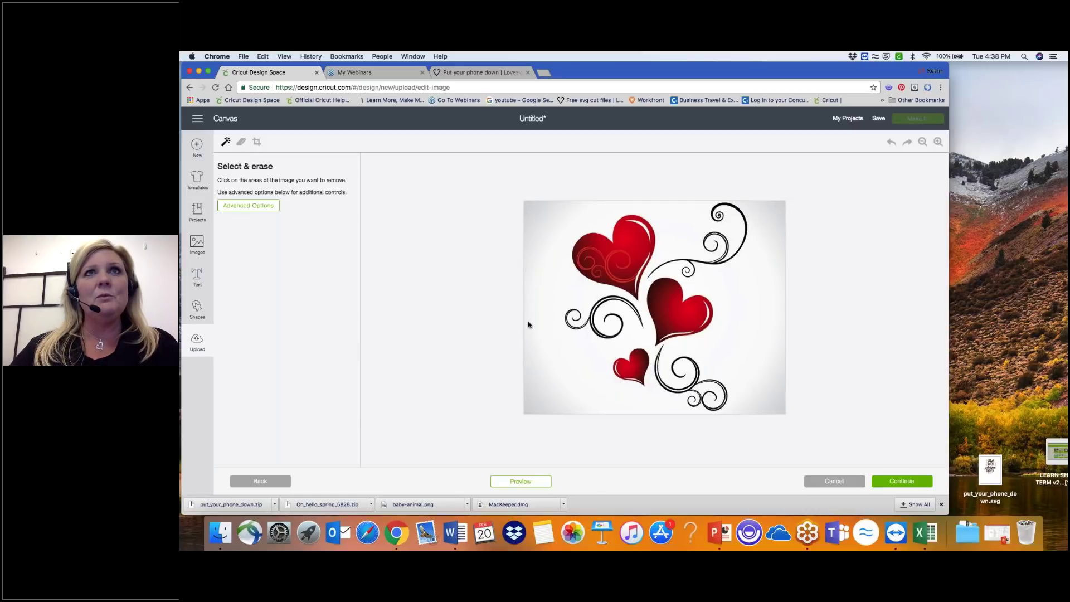
Erase the background with its four shaded corners and the white area inside the lowest swirl, previewing the hearts' cut shape.
click(556, 369)
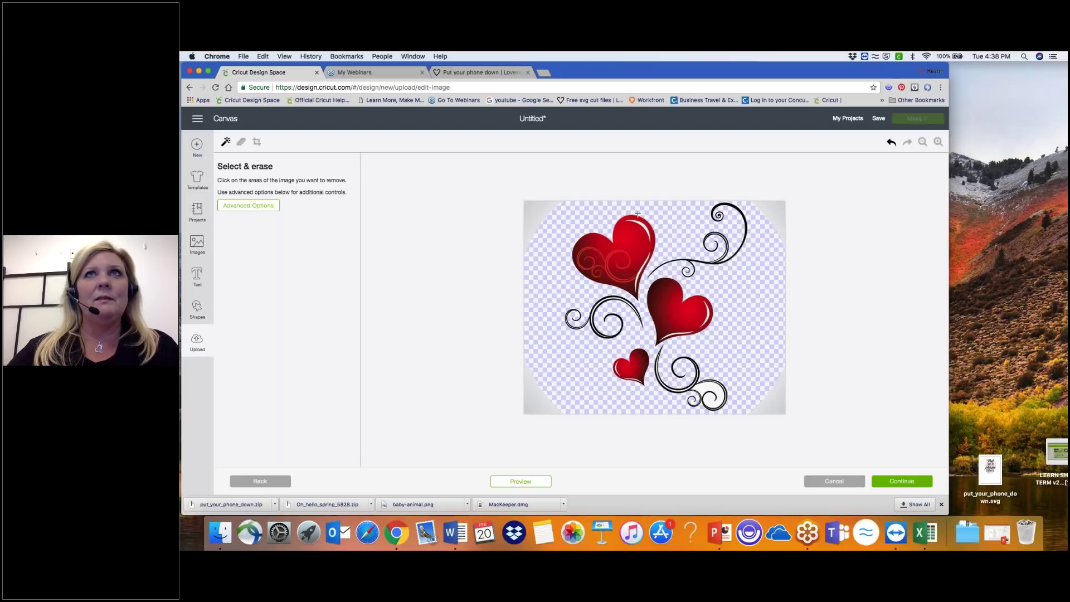
click(533, 211)
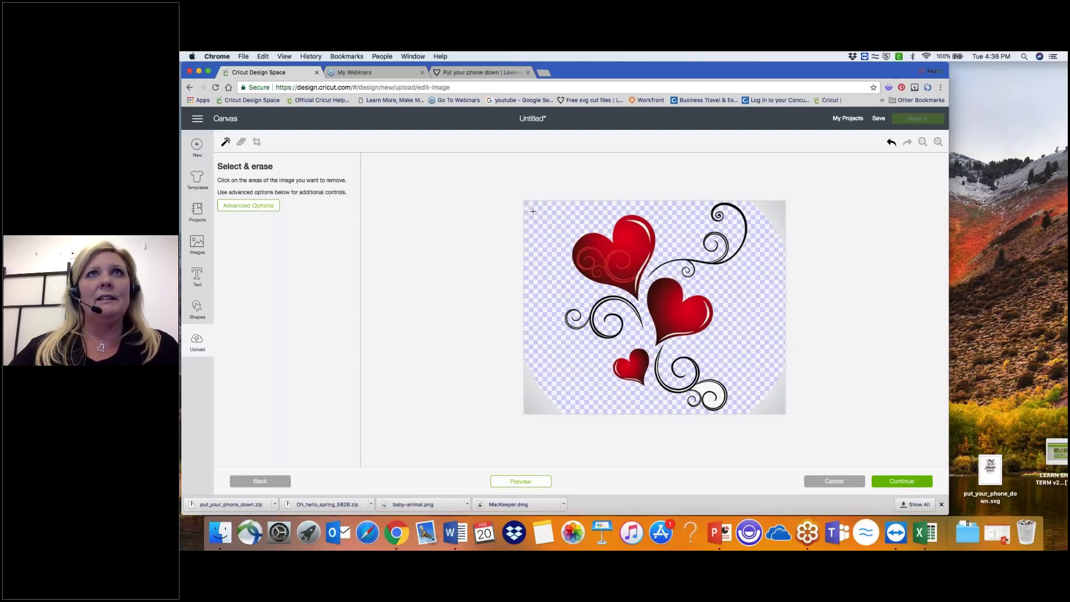
click(774, 212)
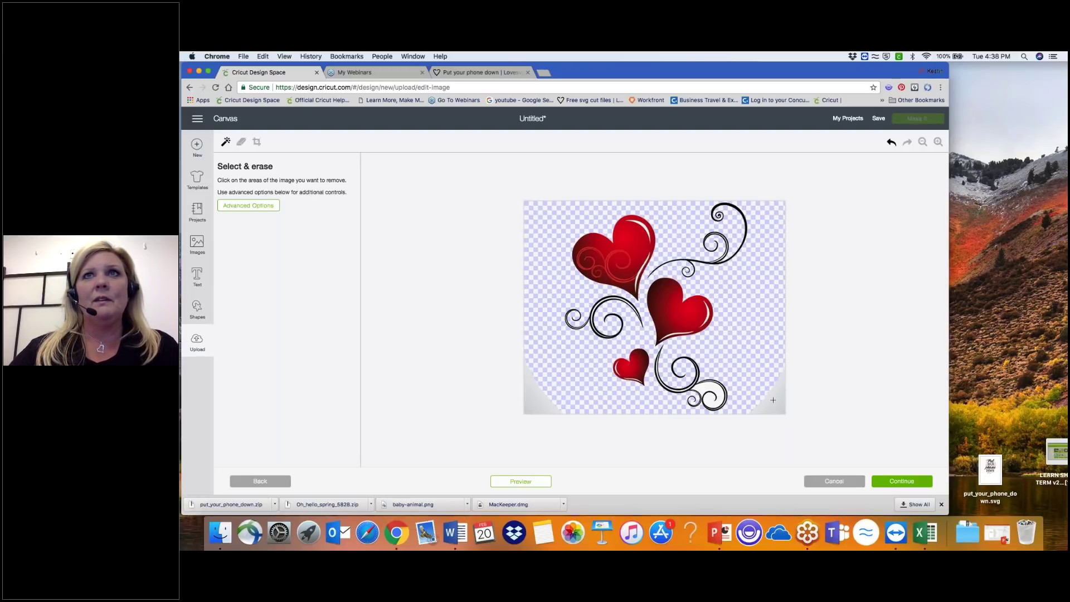
click(773, 400)
click(536, 402)
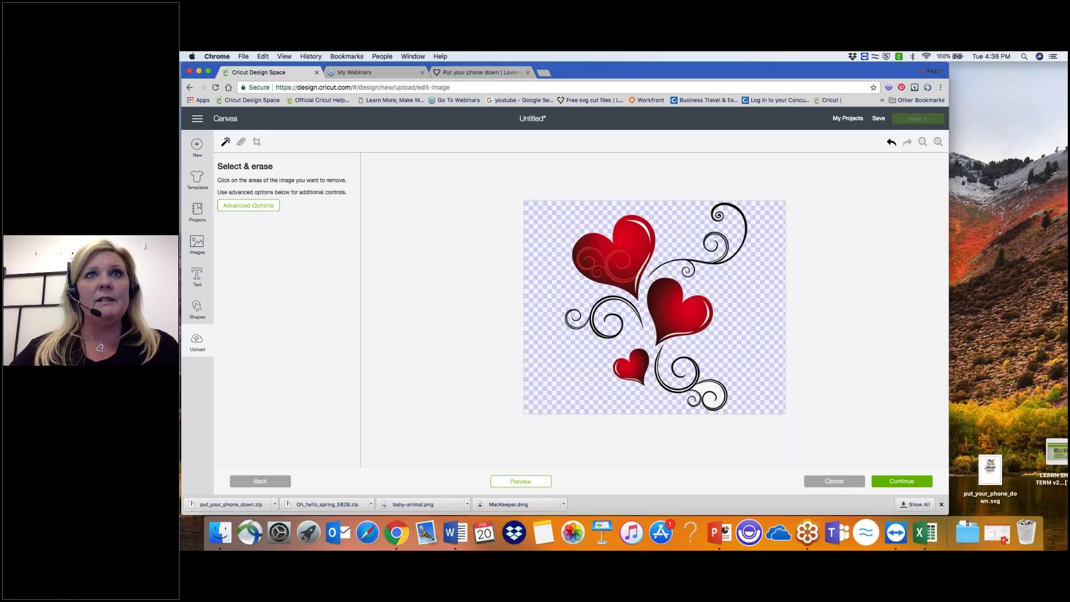
click(533, 480)
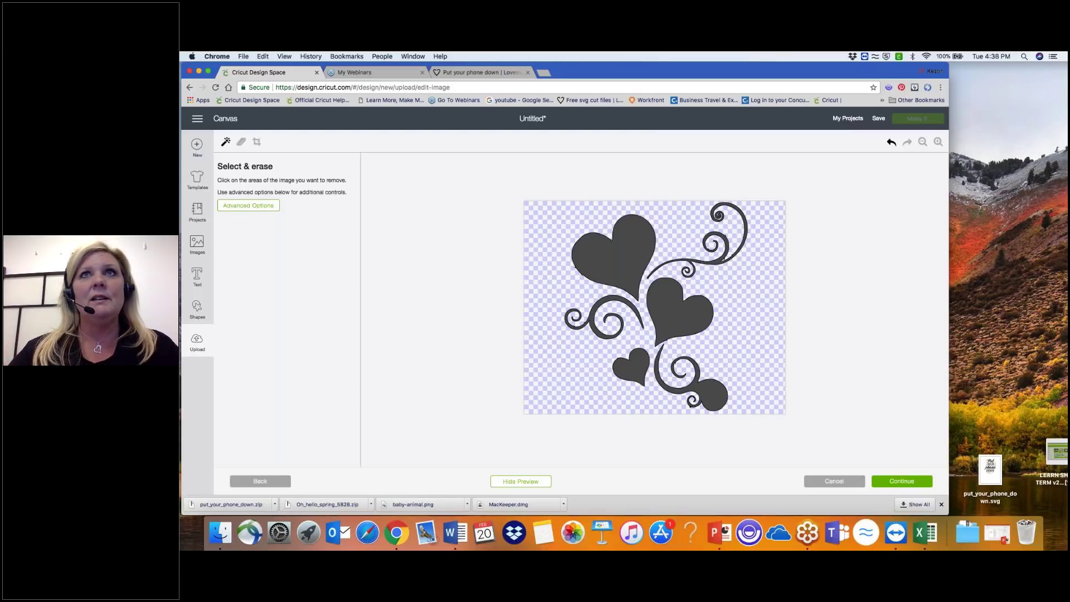
click(528, 483)
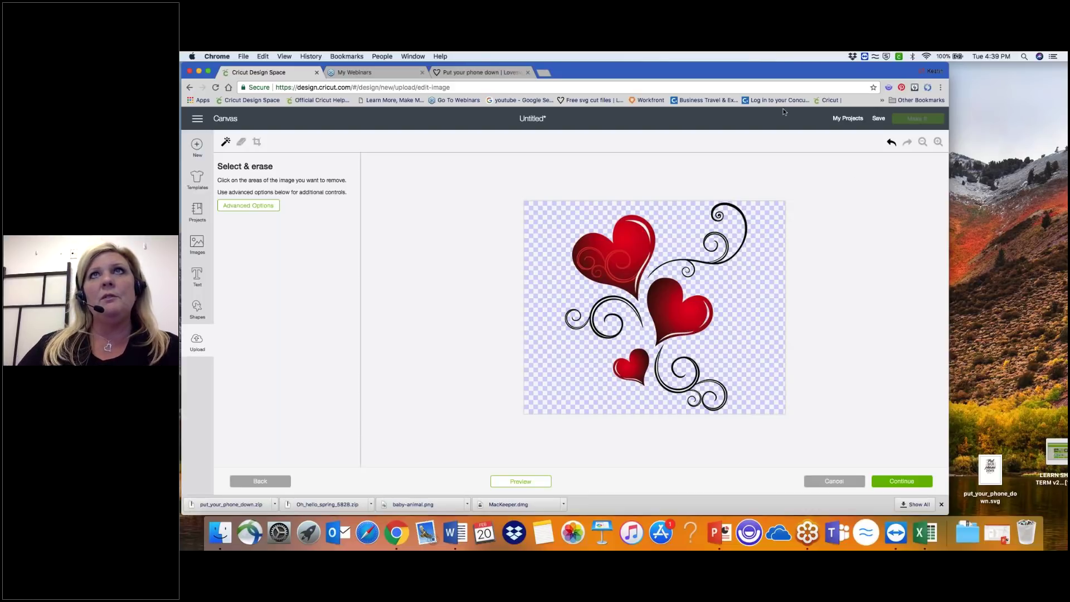
Shift the browser window to expose the editing controls and try zooming the hearts image in and out.
drag(776, 71, 727, 70)
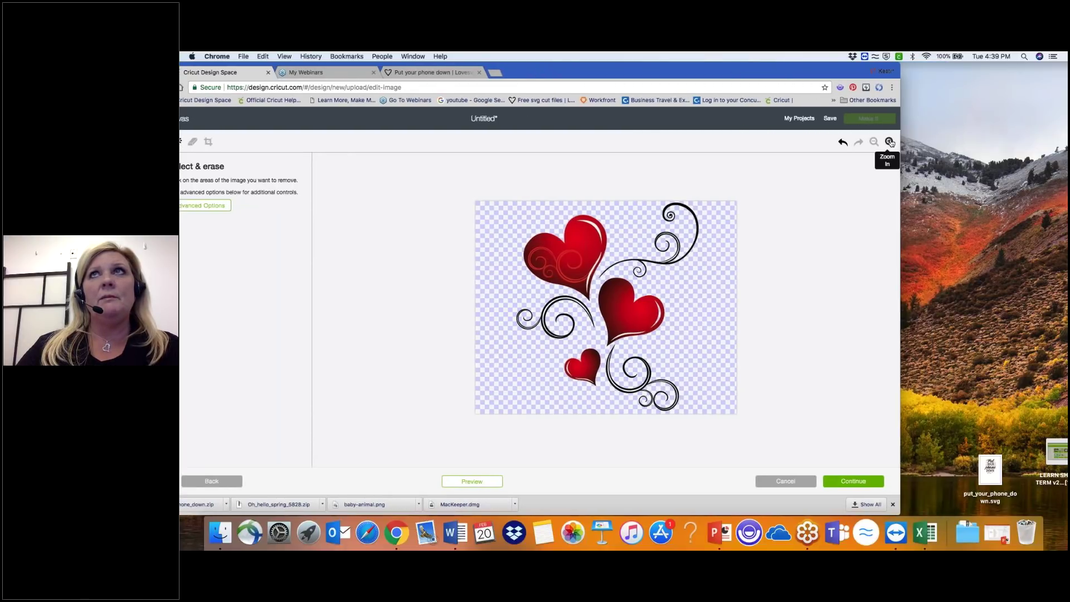
click(911, 213)
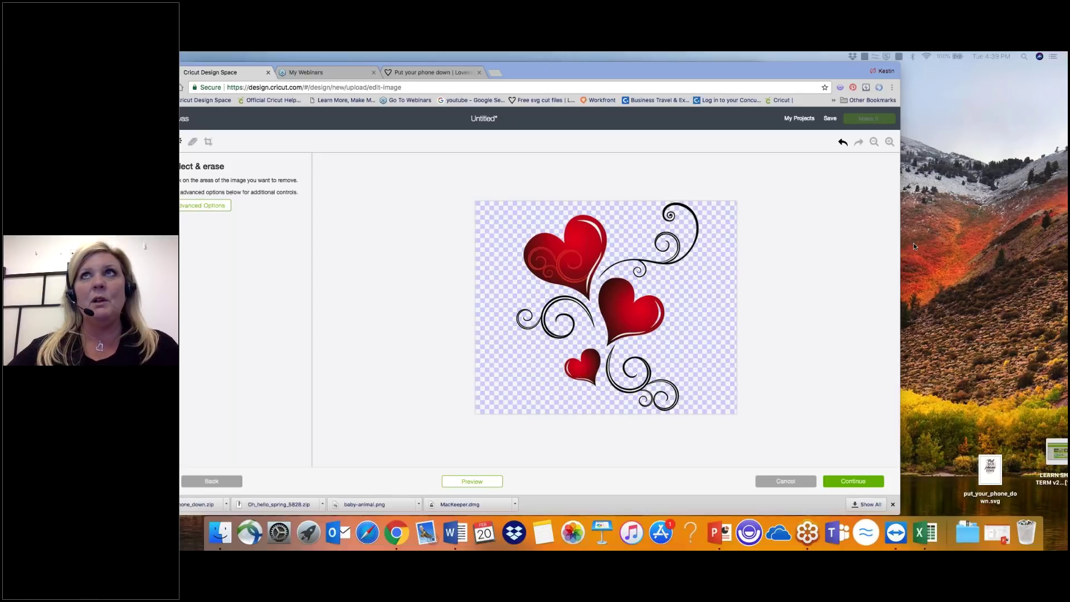
click(890, 141)
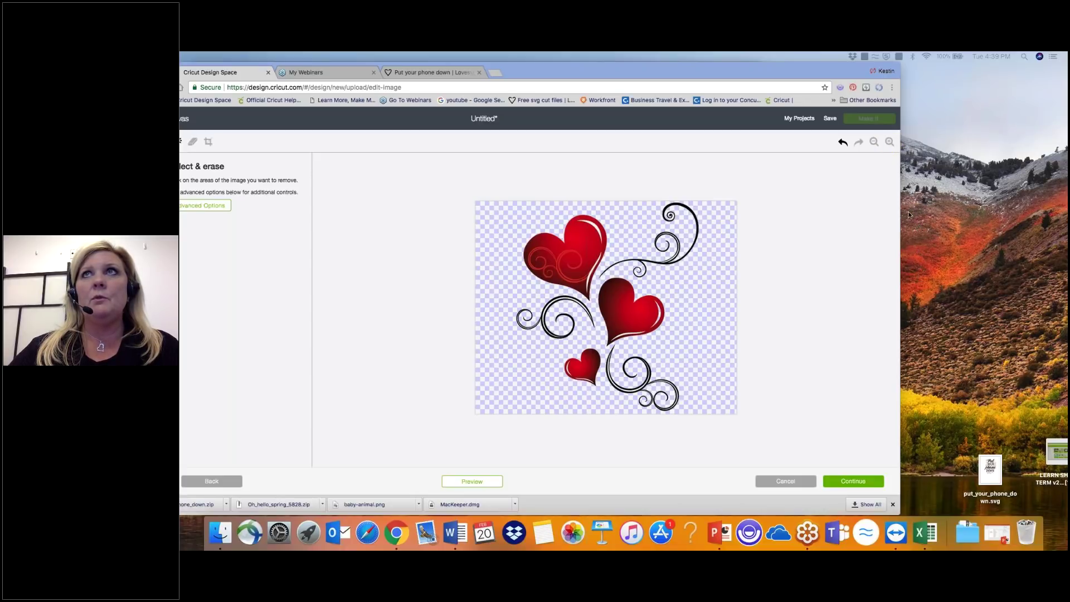
click(890, 142)
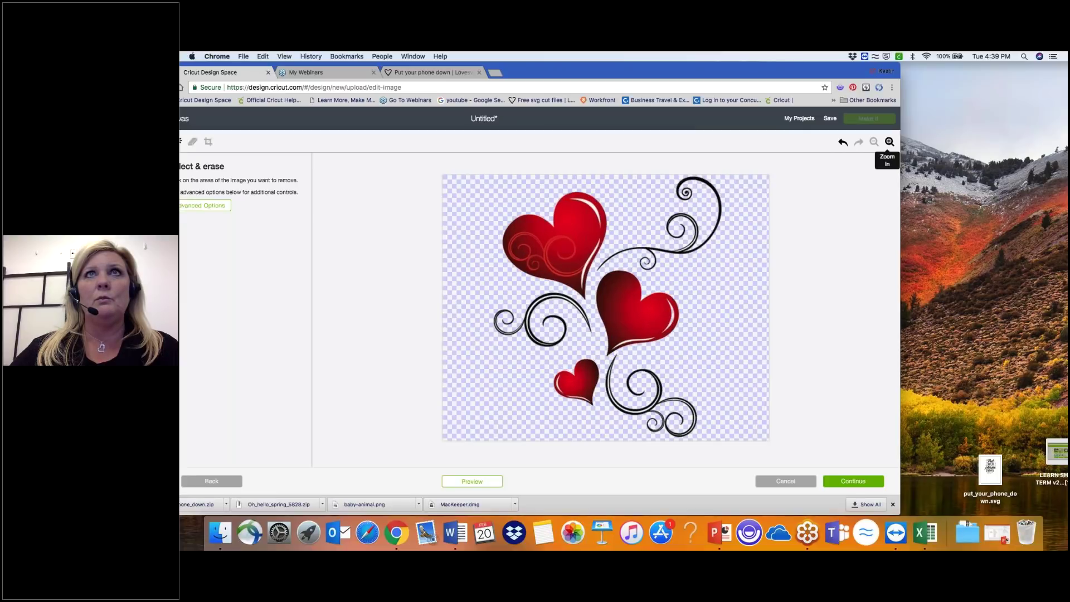
click(889, 142)
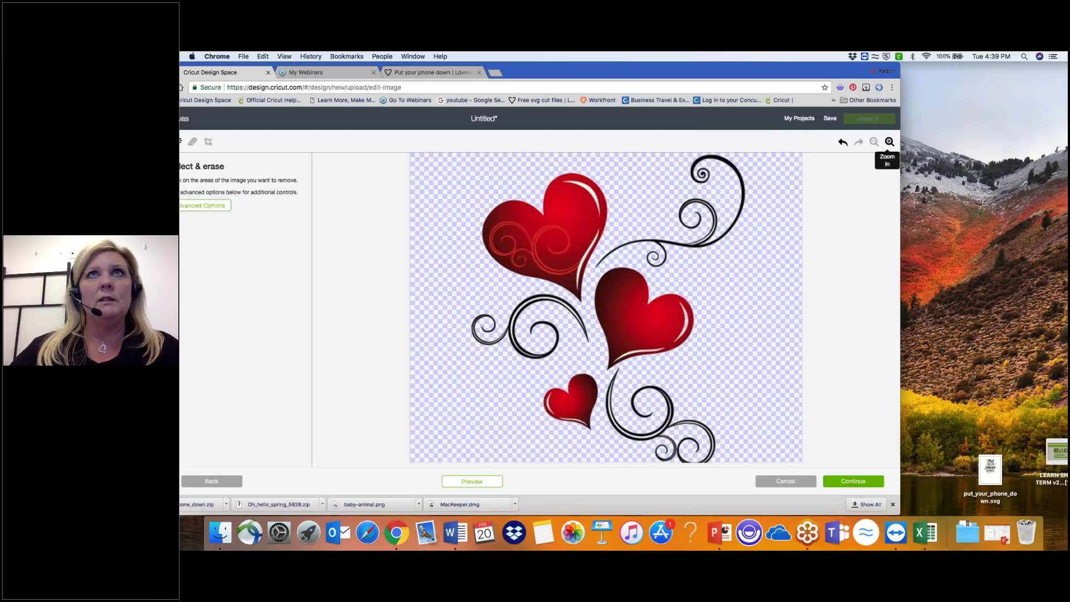
click(874, 142)
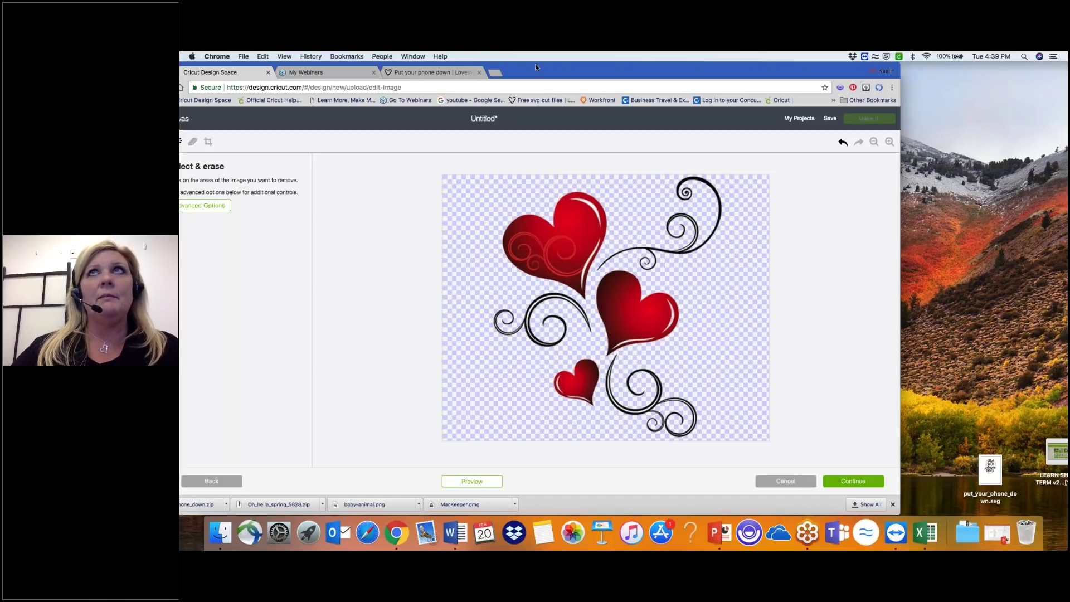
drag(535, 64, 551, 64)
Erase the smallest heart and the swirl beside it with an enlarged eraser, and preview the cut shape.
click(207, 143)
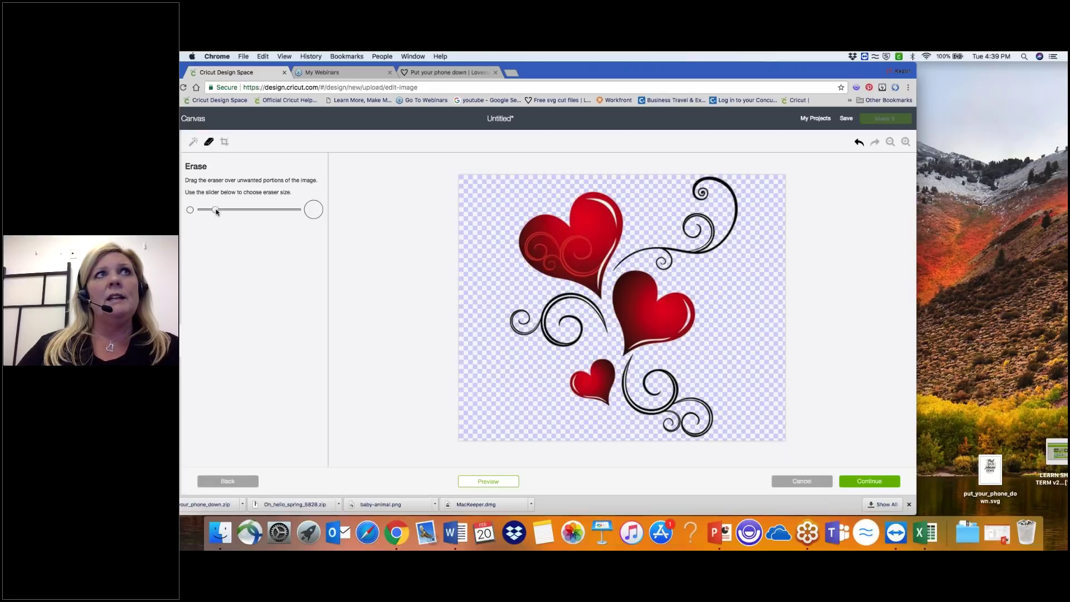
mouse_move(217, 210)
mouse_down()
mouse_move(298, 208)
mouse_move(192, 213)
mouse_move(280, 209)
mouse_up()
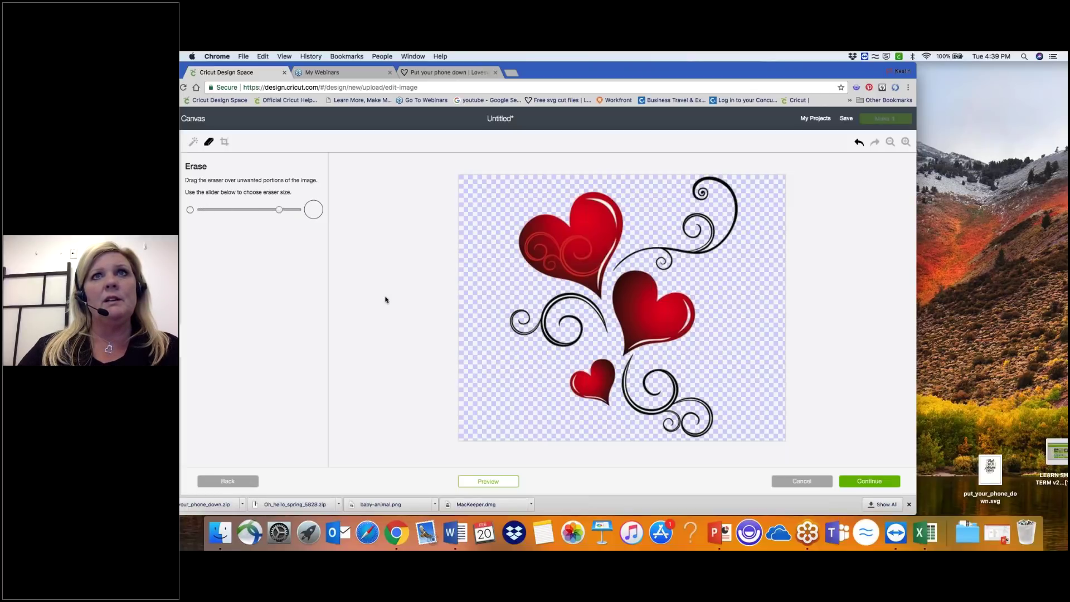
mouse_move(582, 395)
mouse_down()
mouse_move(588, 375)
mouse_move(593, 389)
mouse_move(542, 383)
mouse_move(563, 389)
mouse_move(535, 395)
mouse_move(546, 388)
mouse_up()
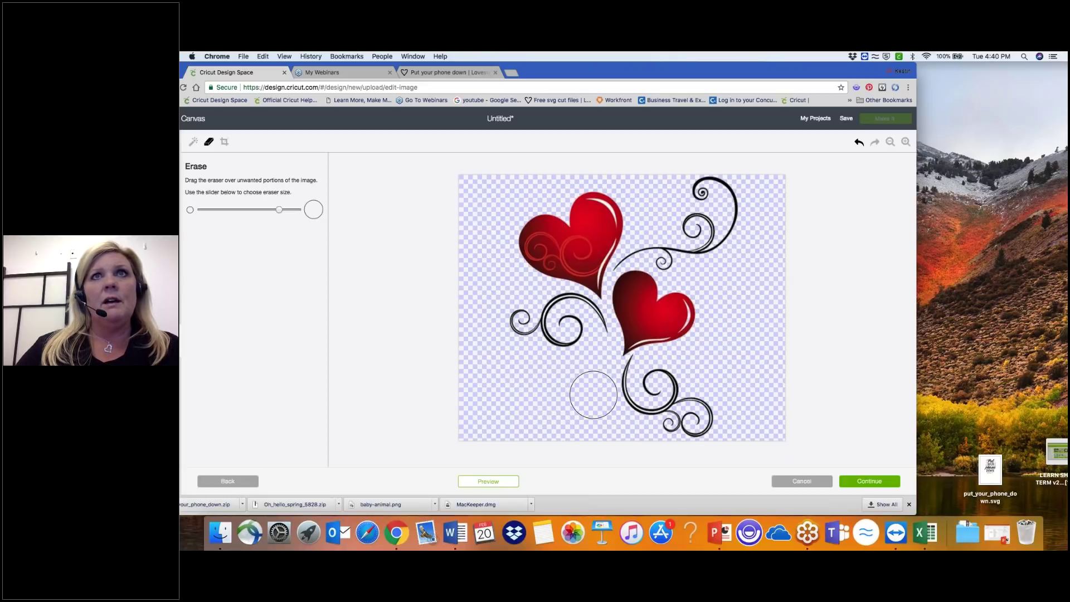
mouse_move(635, 378)
mouse_down()
mouse_move(645, 408)
mouse_move(673, 386)
mouse_move(684, 398)
mouse_move(666, 416)
mouse_move(709, 399)
mouse_up()
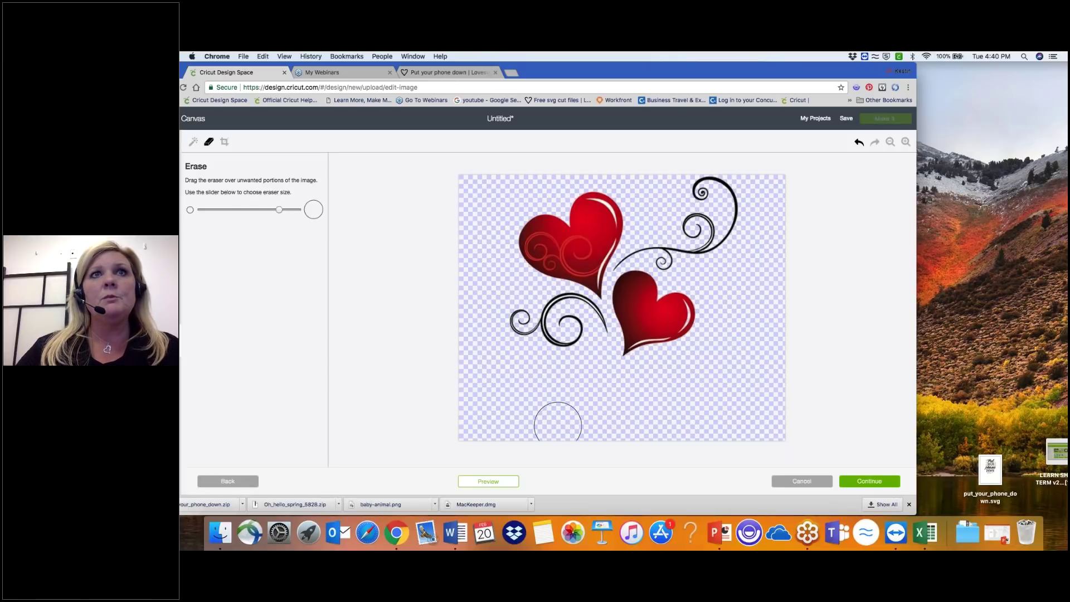
click(498, 484)
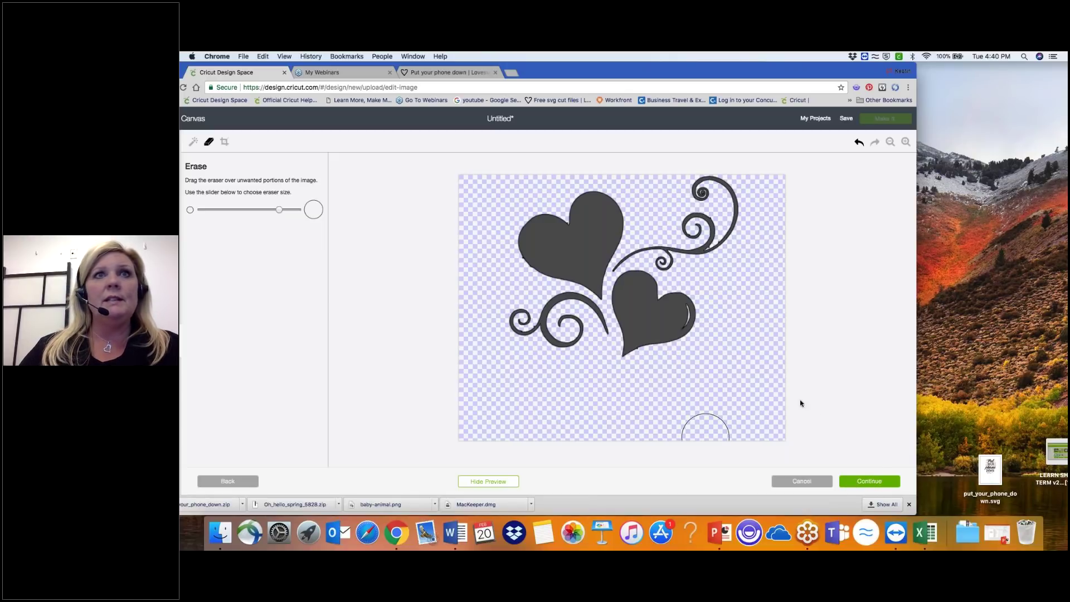
click(507, 482)
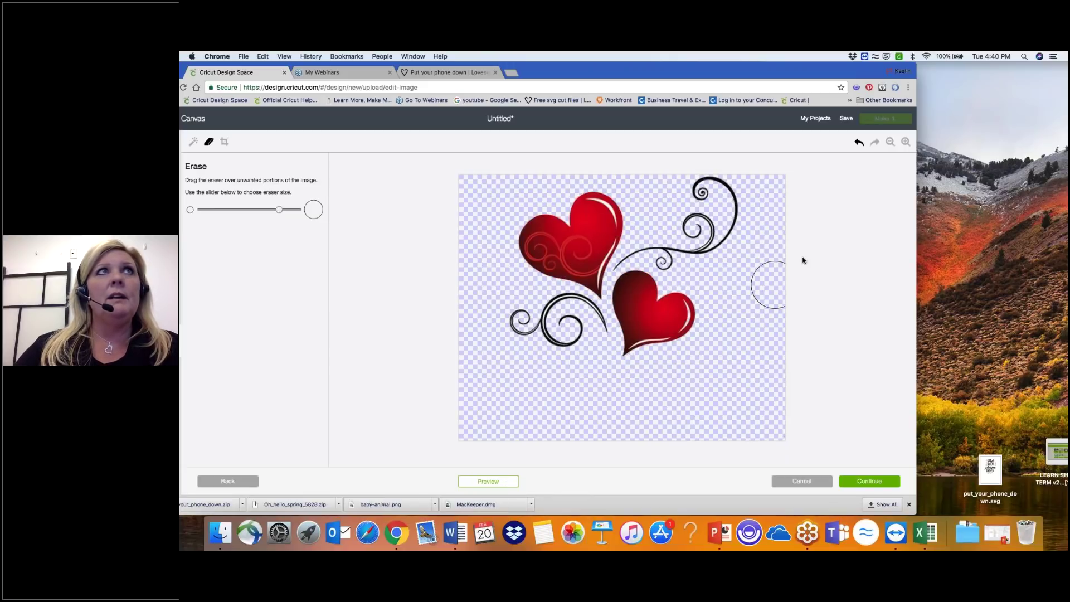
Select and erase the white highlights inside the two large hearts and preview the cut shape.
click(193, 143)
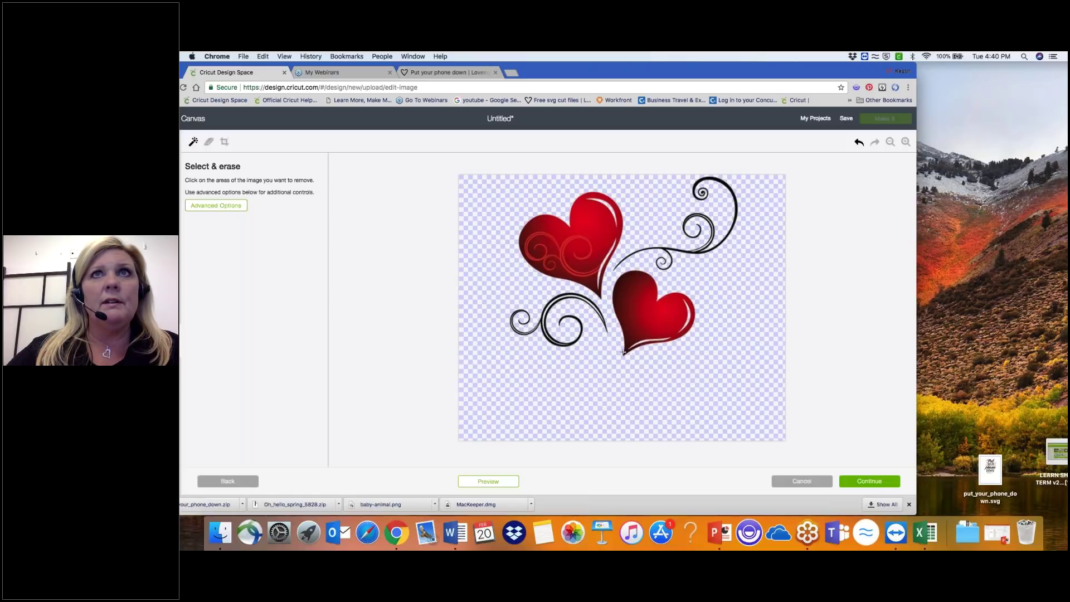
click(488, 483)
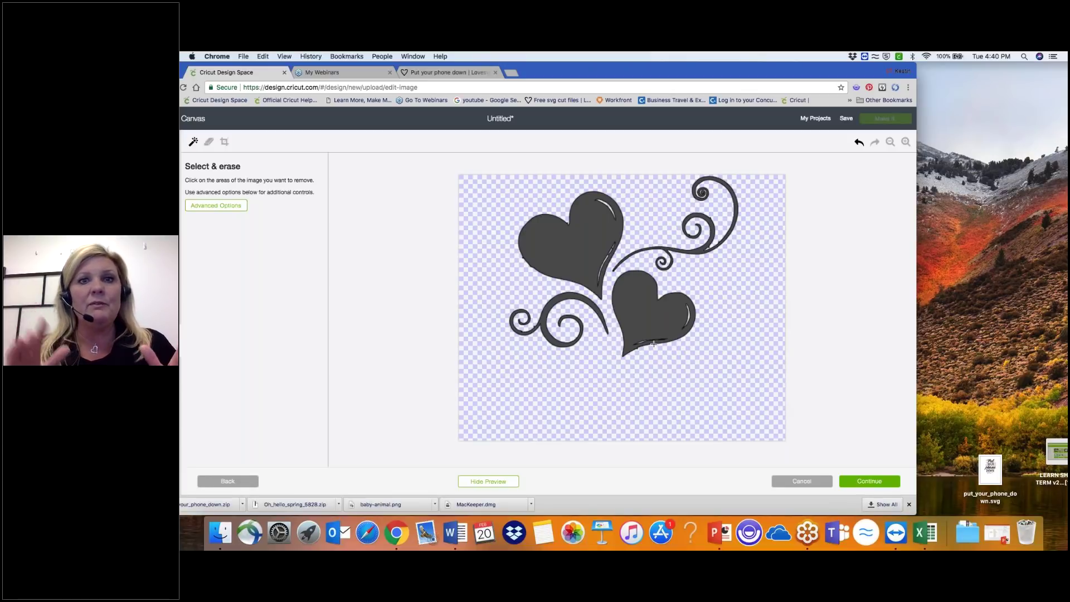
Undo the erasing of the highlights, the lower swirl and the smallest heart, and preview the full cut shape.
click(862, 144)
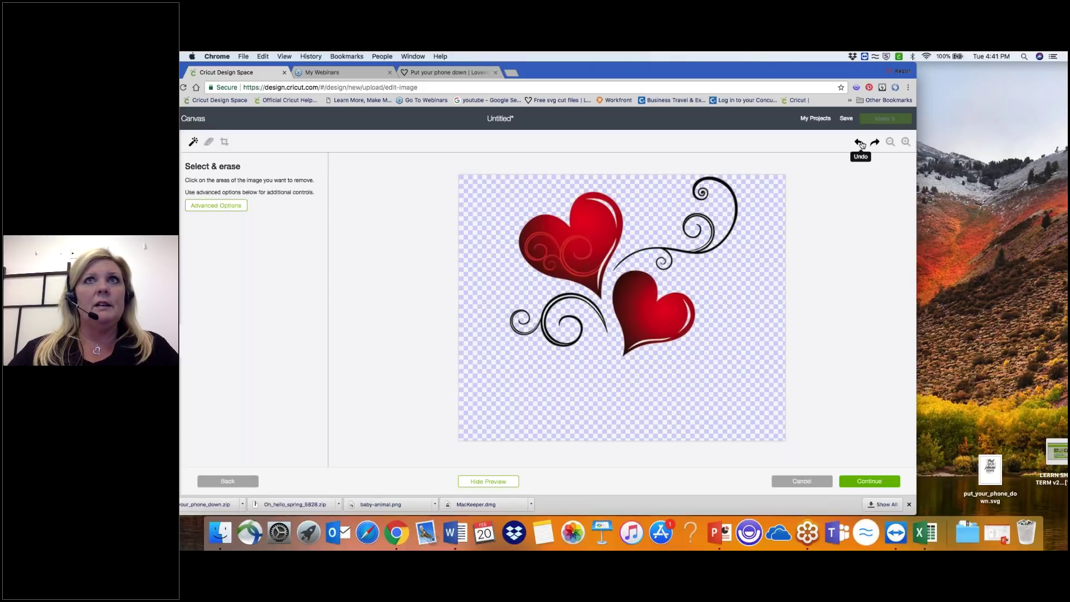
click(858, 144)
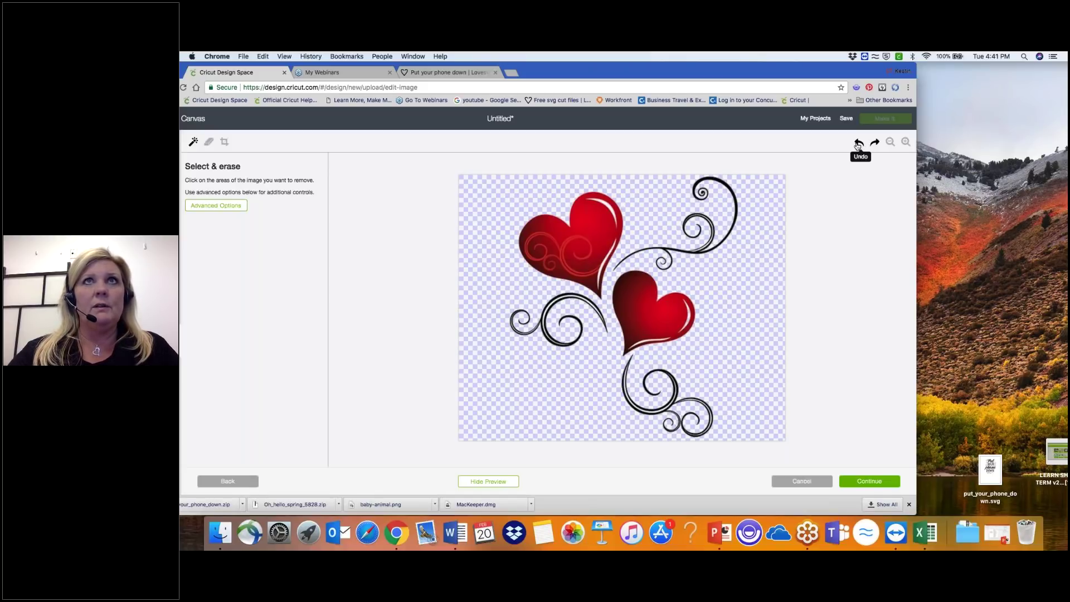
click(858, 144)
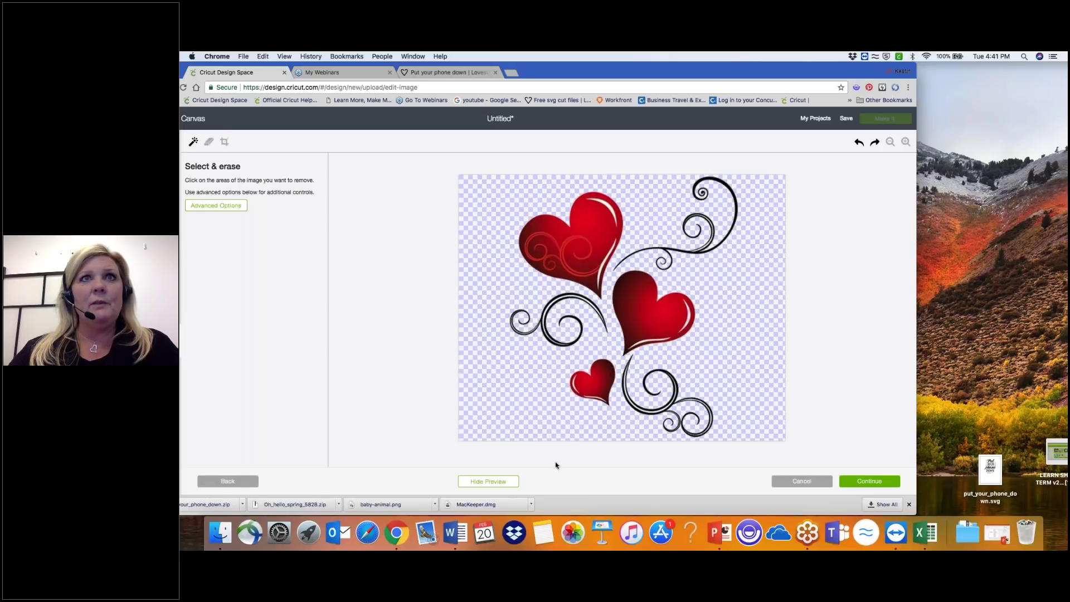
click(488, 481)
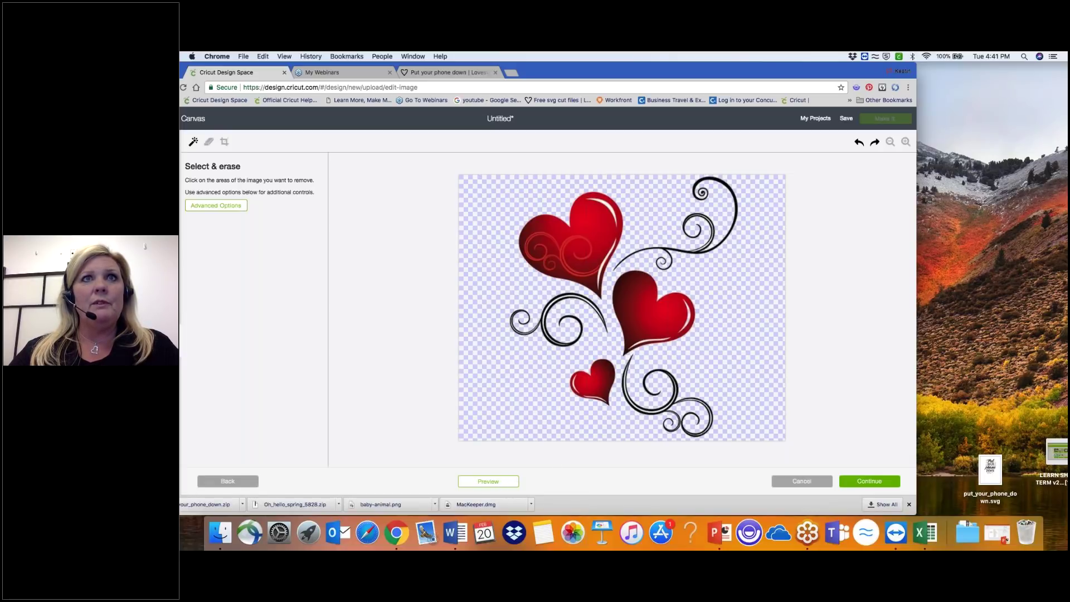
click(488, 481)
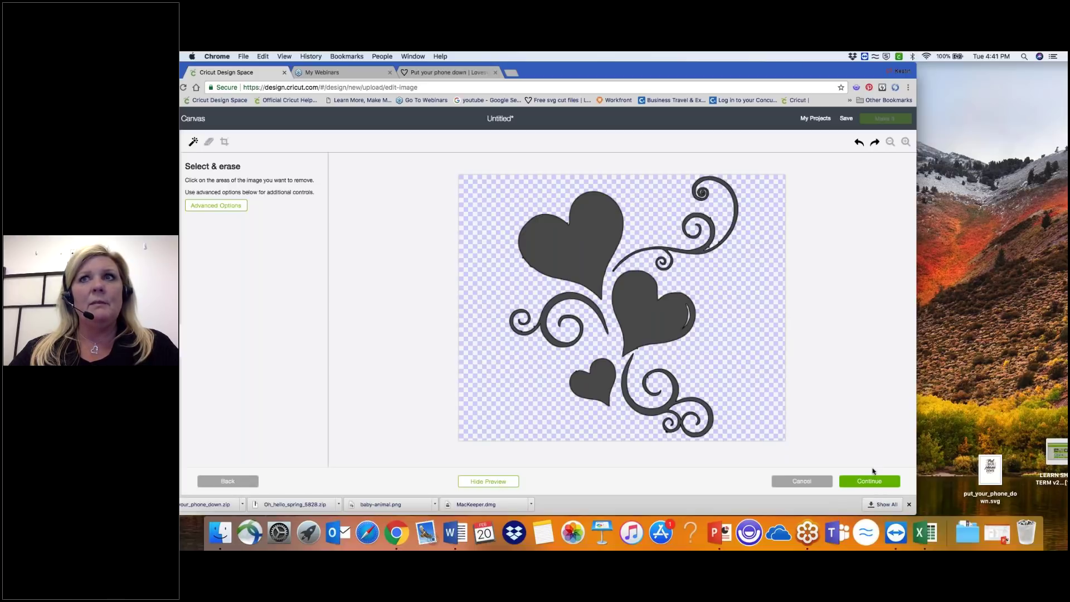
Save the cleaned hearts and flourish image as a cut image.
click(881, 482)
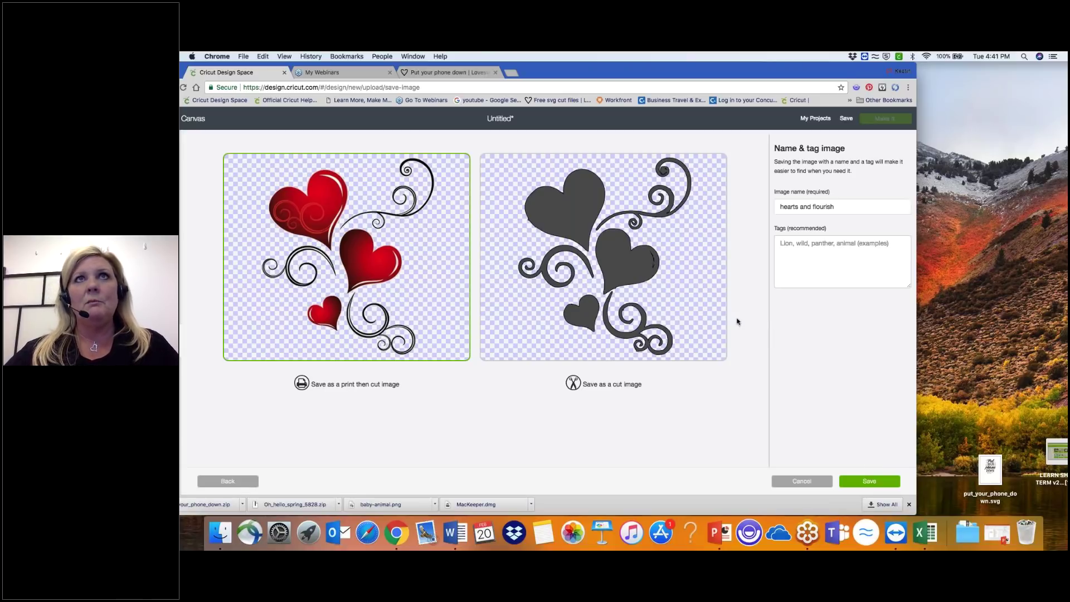
click(703, 307)
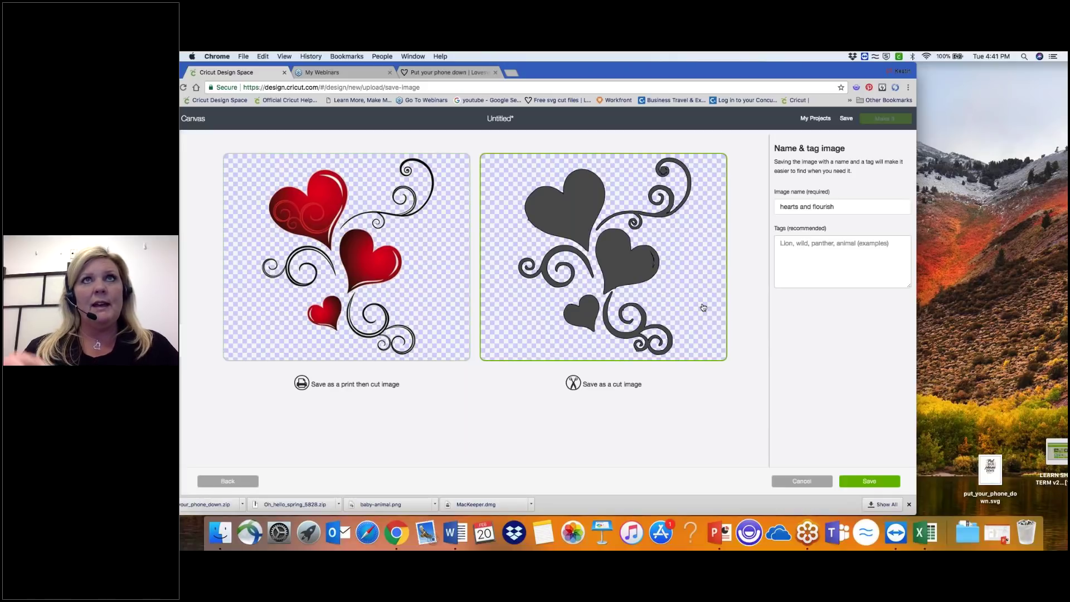
click(869, 483)
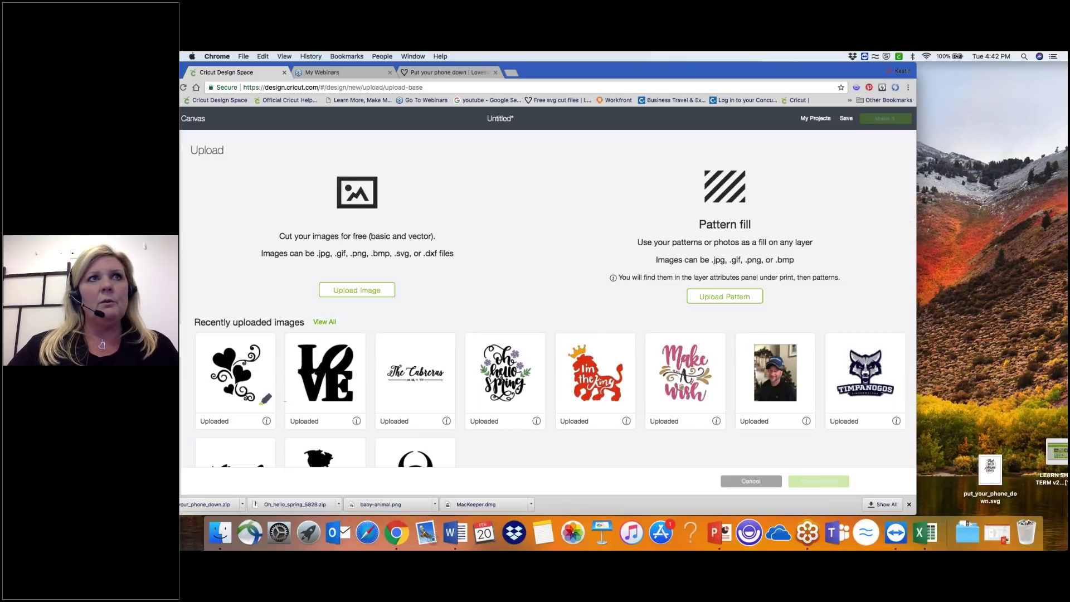
Delete the hearts and flourish image from the recently uploaded images.
click(266, 422)
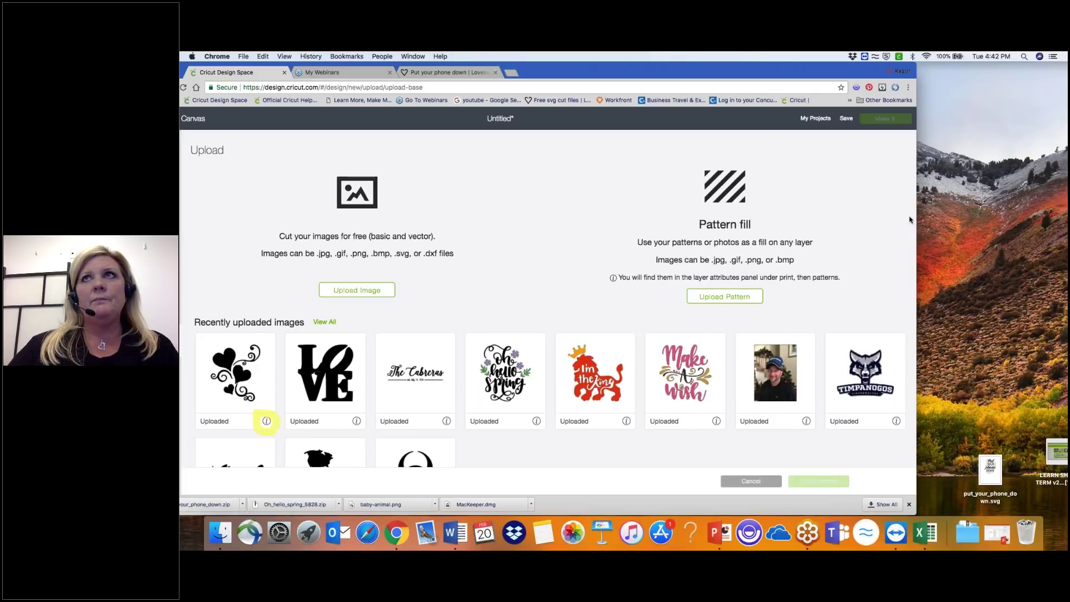
click(266, 420)
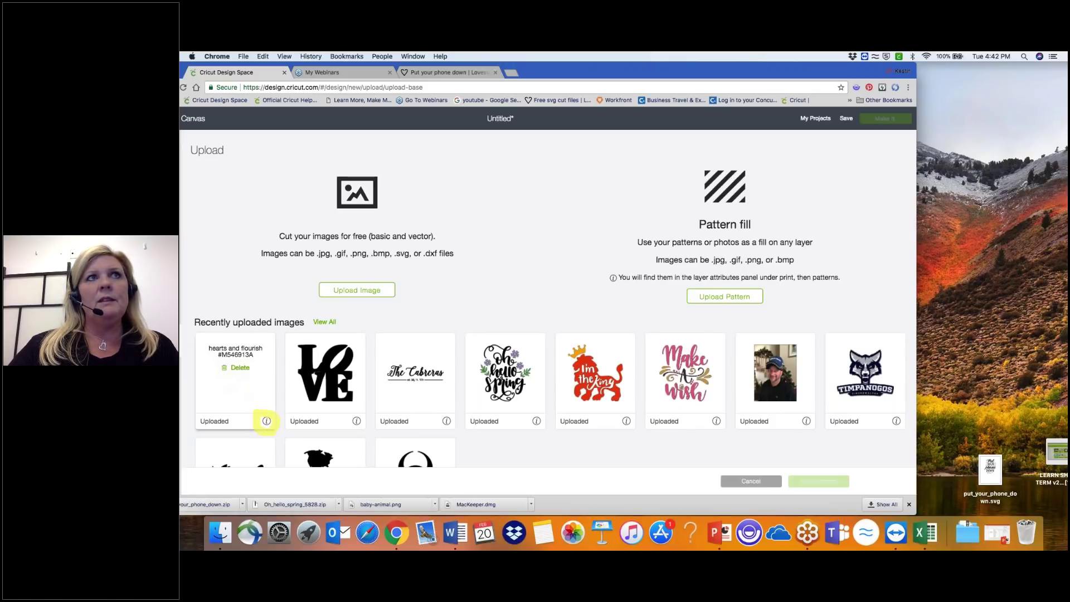
click(241, 370)
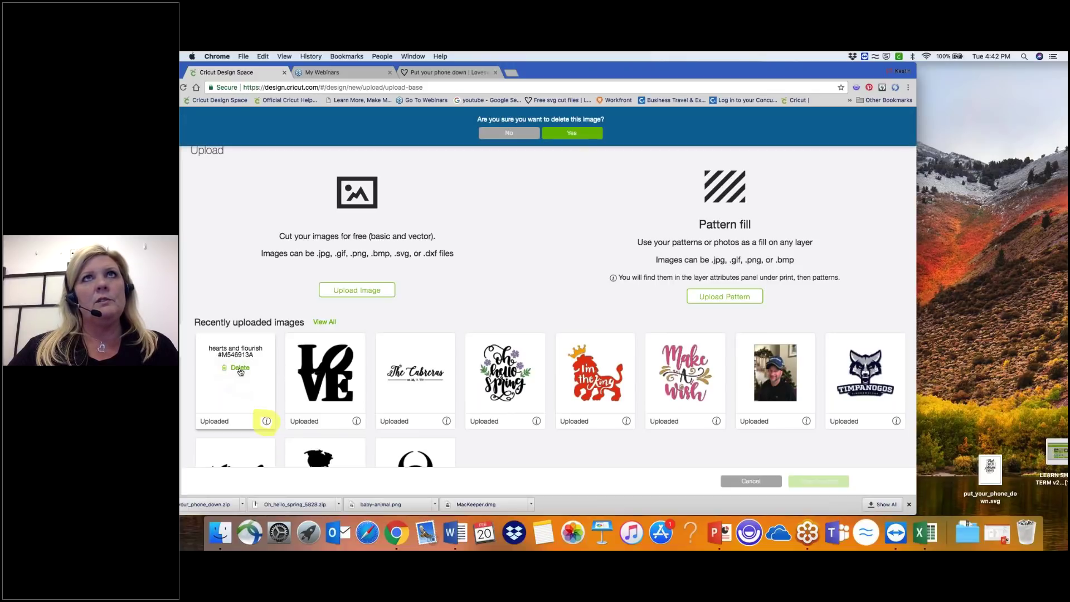
click(574, 135)
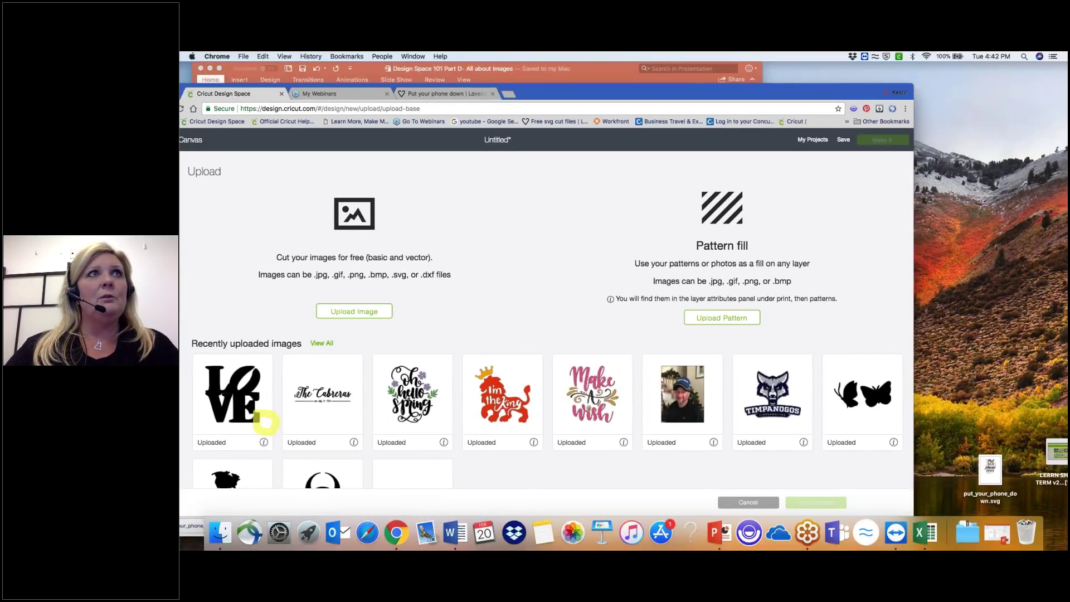
Switch to the PowerPoint presentation, start the slide show from the Tools and Commands slide and advance to the help slide.
key(super+Tab)
key(Down)
key(Down)
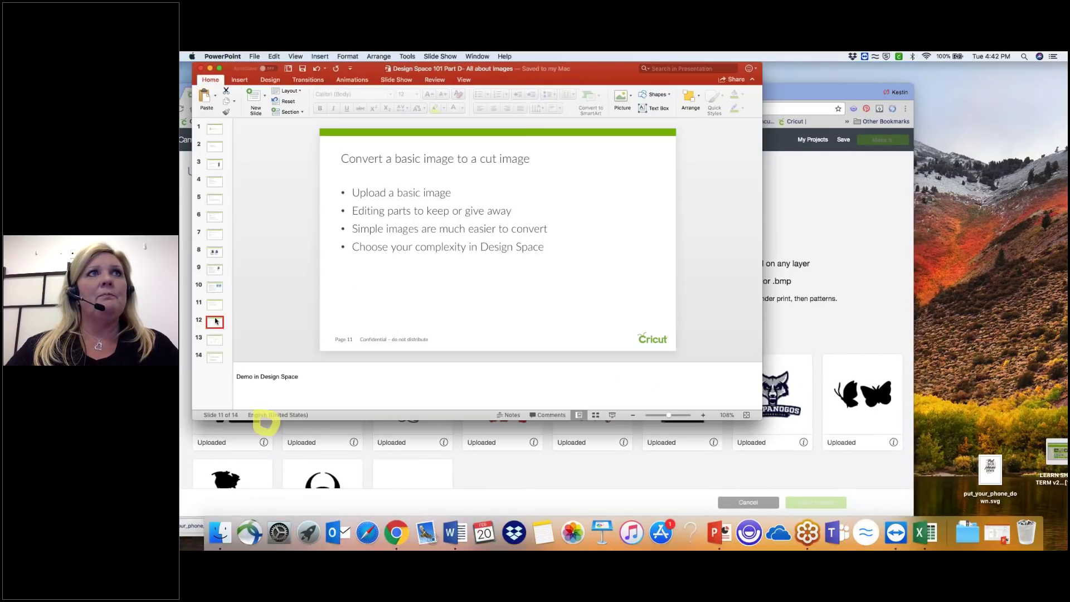
click(614, 415)
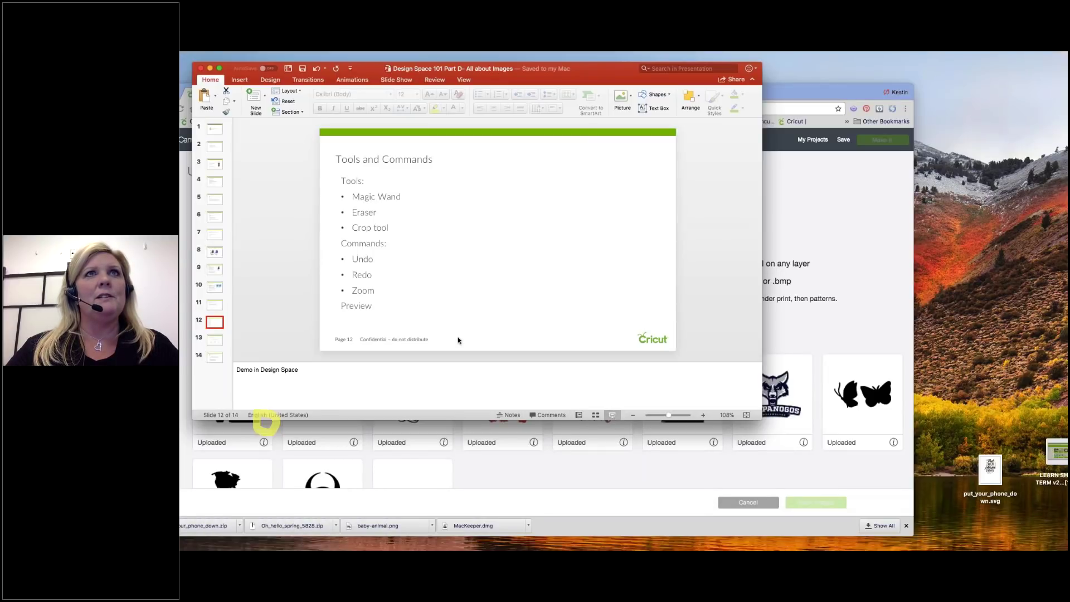
key(Right)
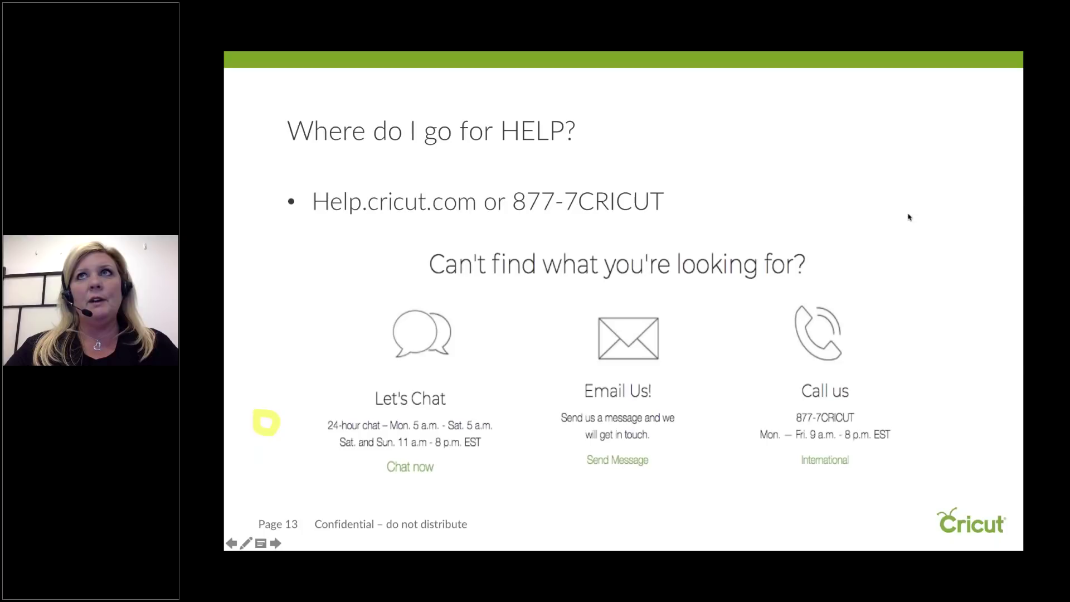